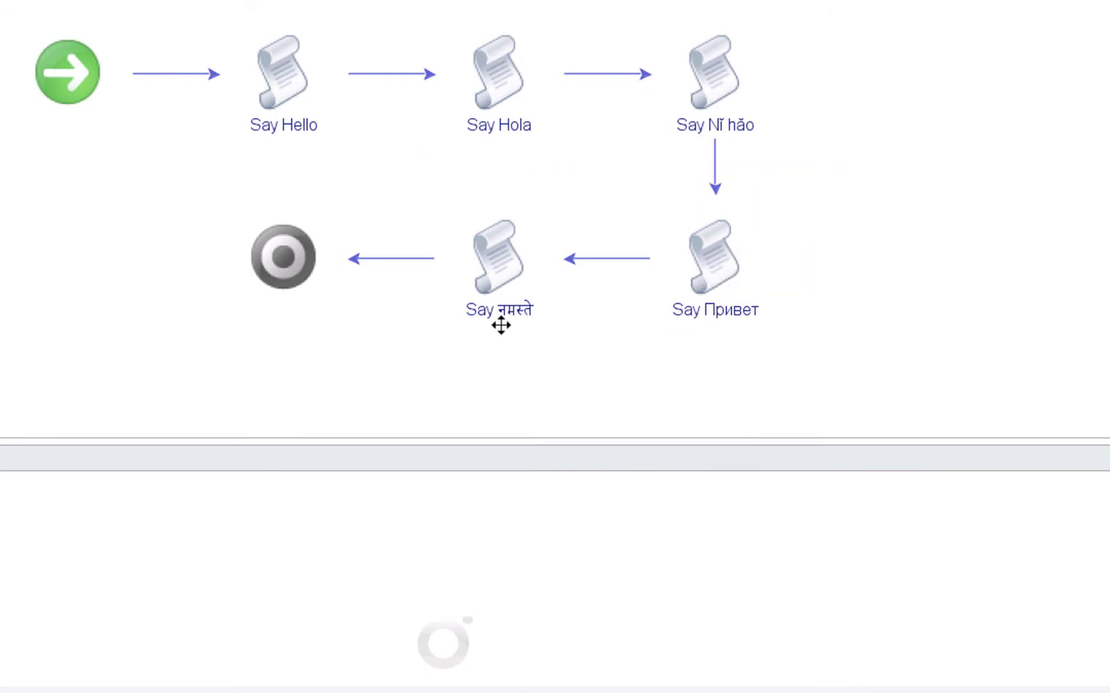
Examine the scripts of the workflow's scriptable tasks, from Say Hello through Say Hola, Say Nǐ hǎo, Say Привет and Say नमस्ते
mouse_move(501, 326)
mouse_move(284, 92)
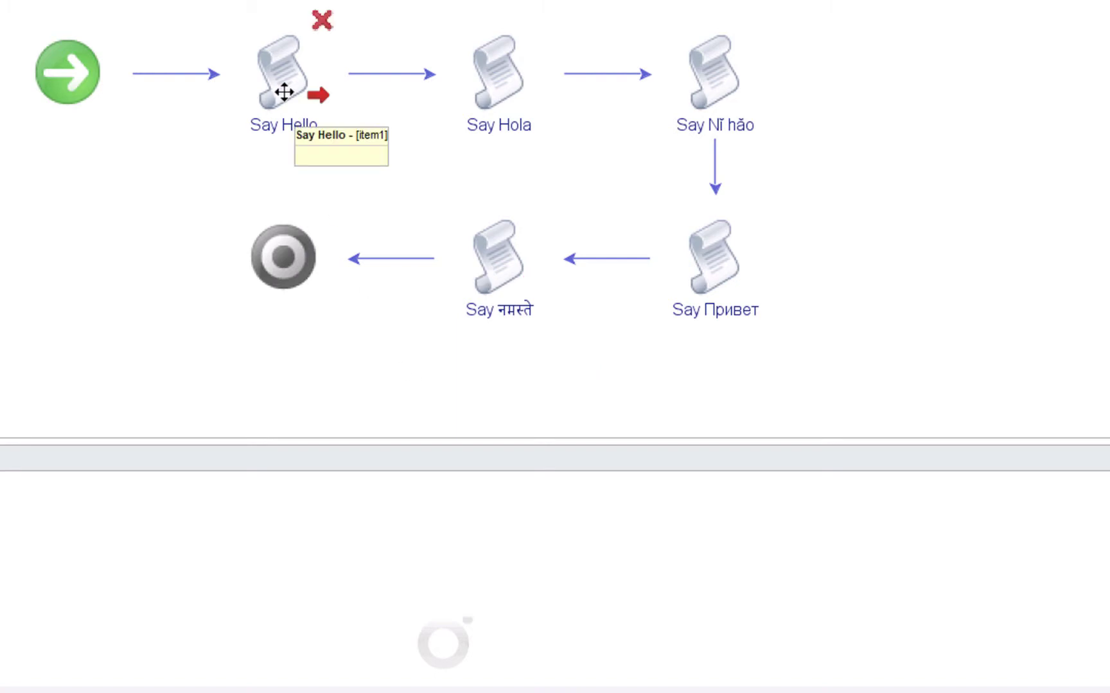
left_click(283, 91)
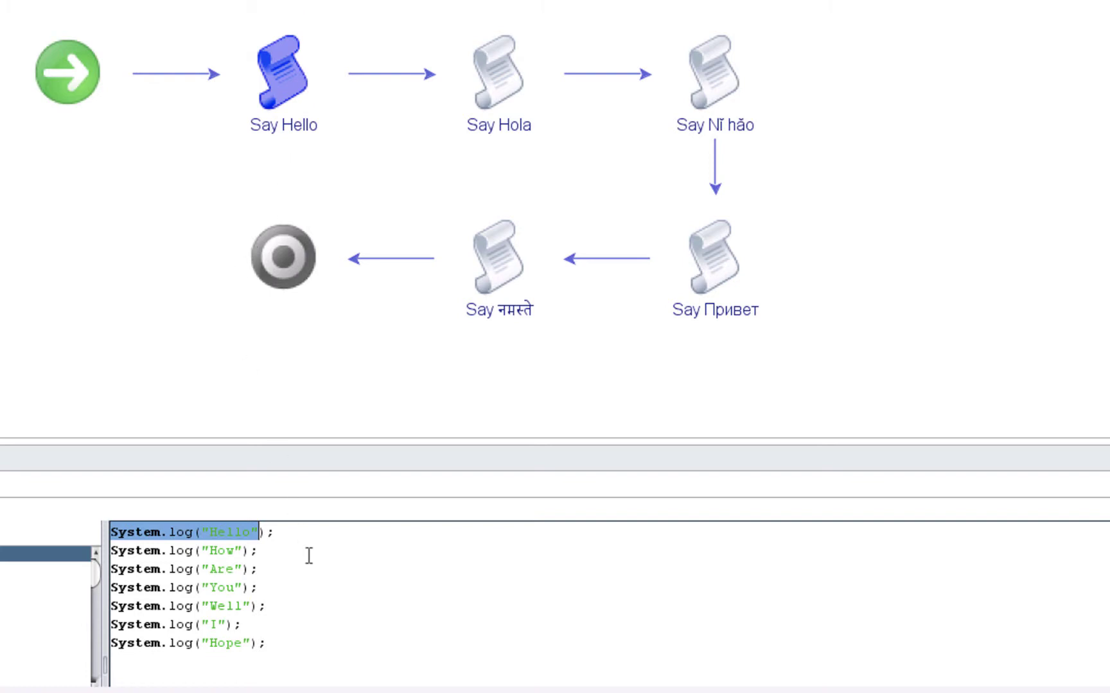
left_click(285, 644)
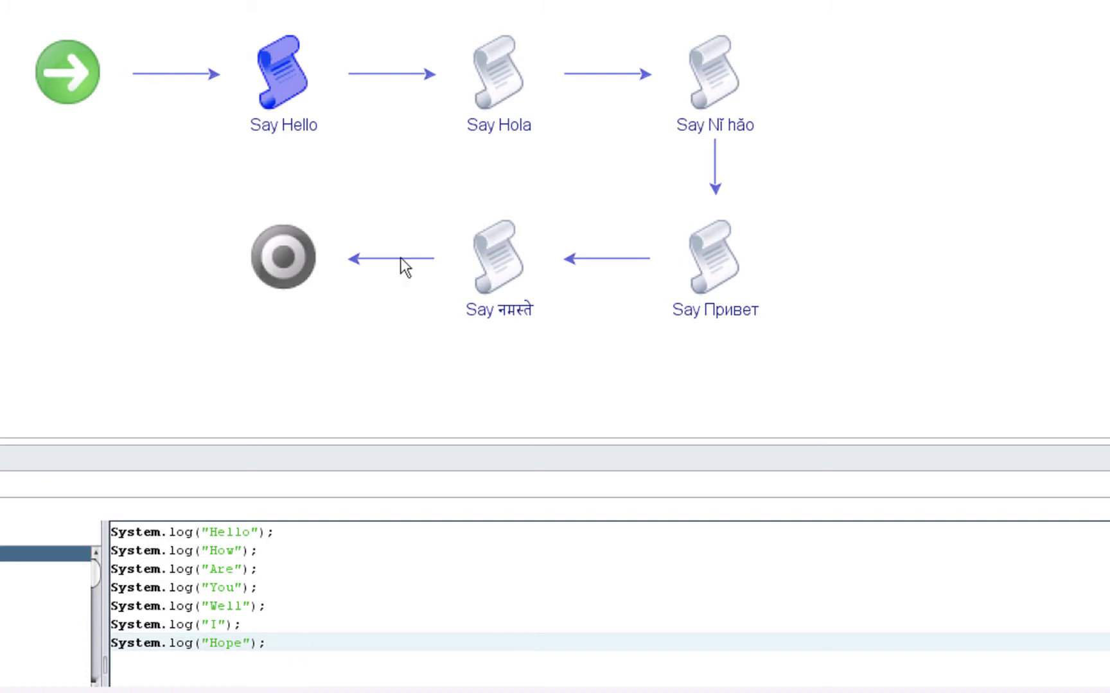
left_click(496, 91)
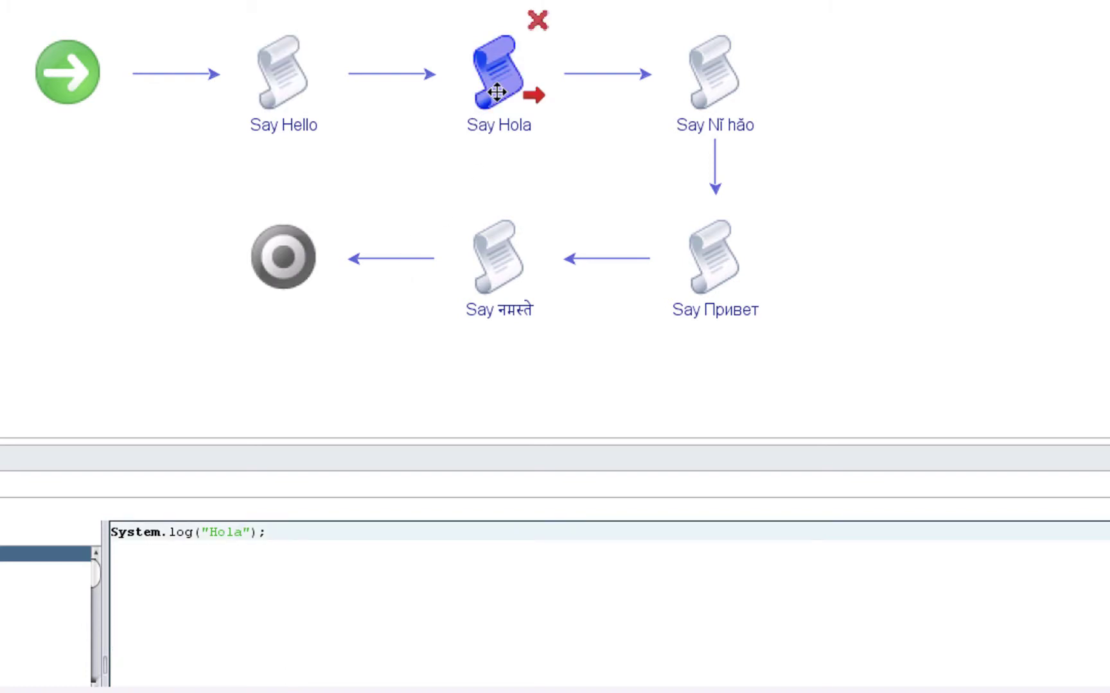
mouse_move(704, 89)
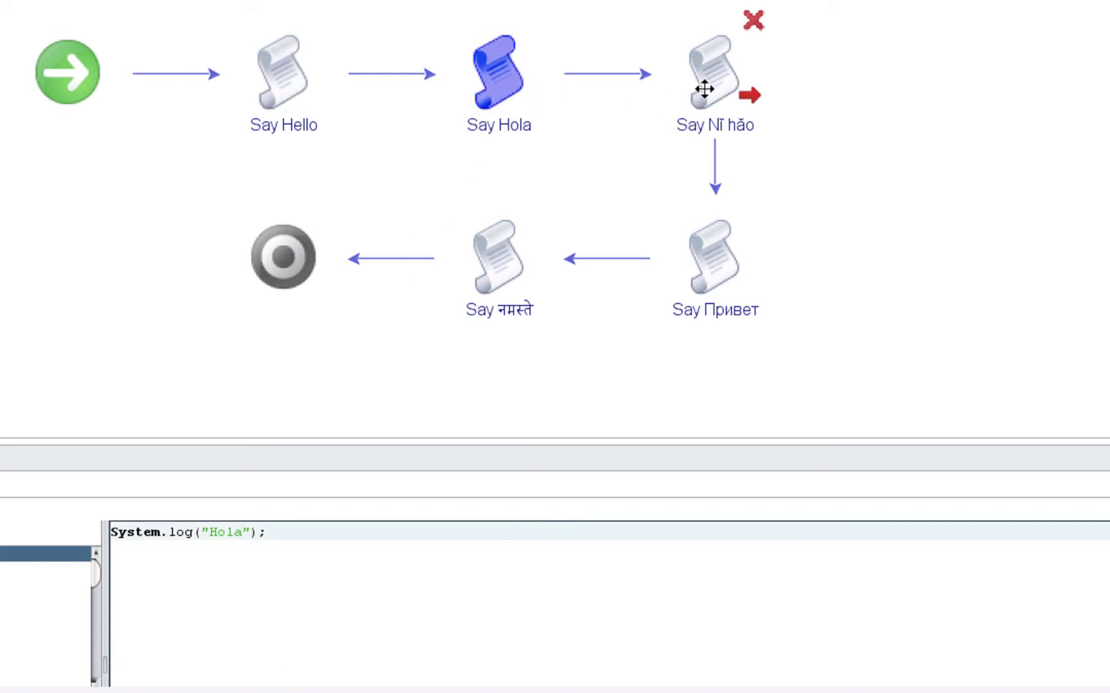
left_click(705, 89)
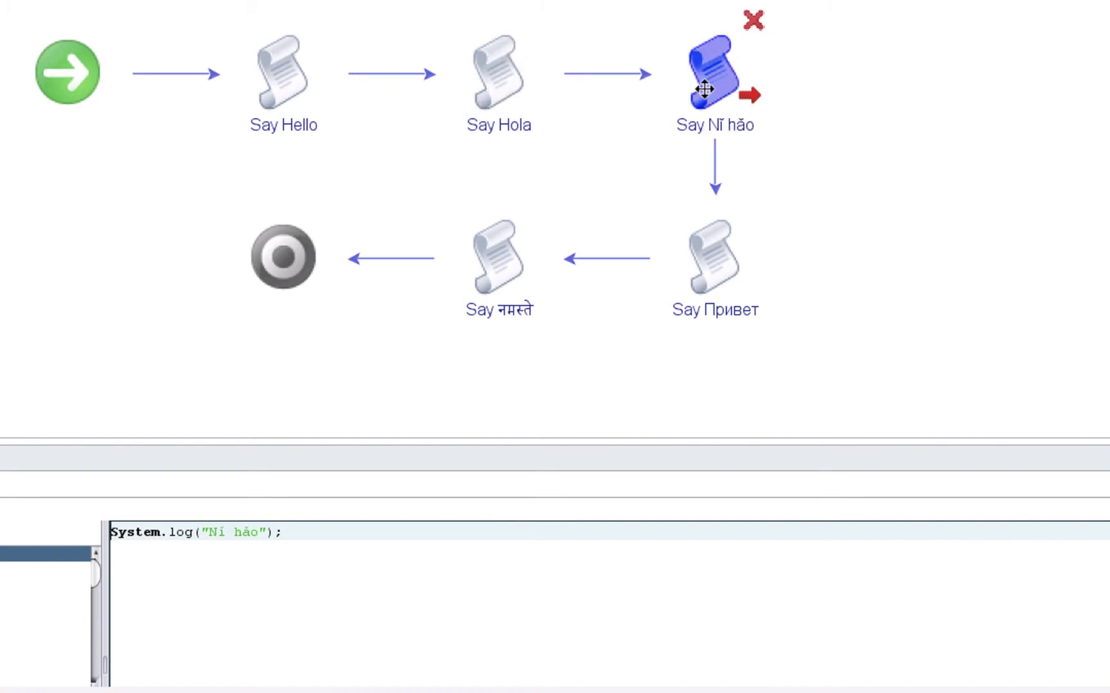
left_click(710, 267)
left_click(493, 247)
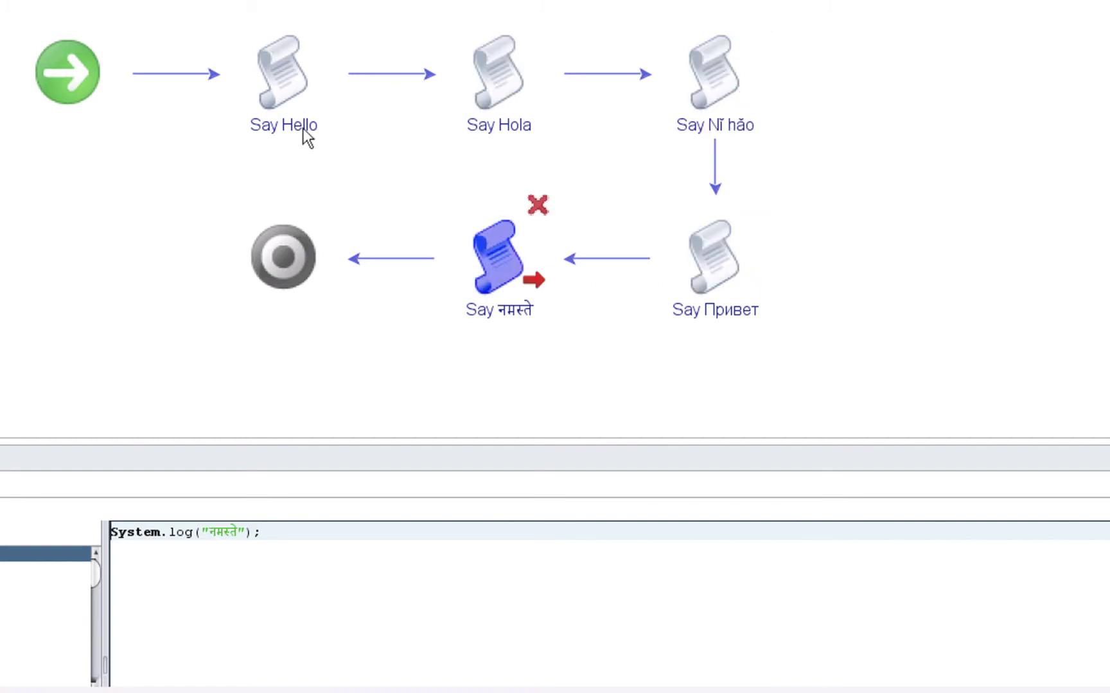
Set a breakpoint on the Say Hello element and highlight the System.log("You") line in its script
left_click(281, 80)
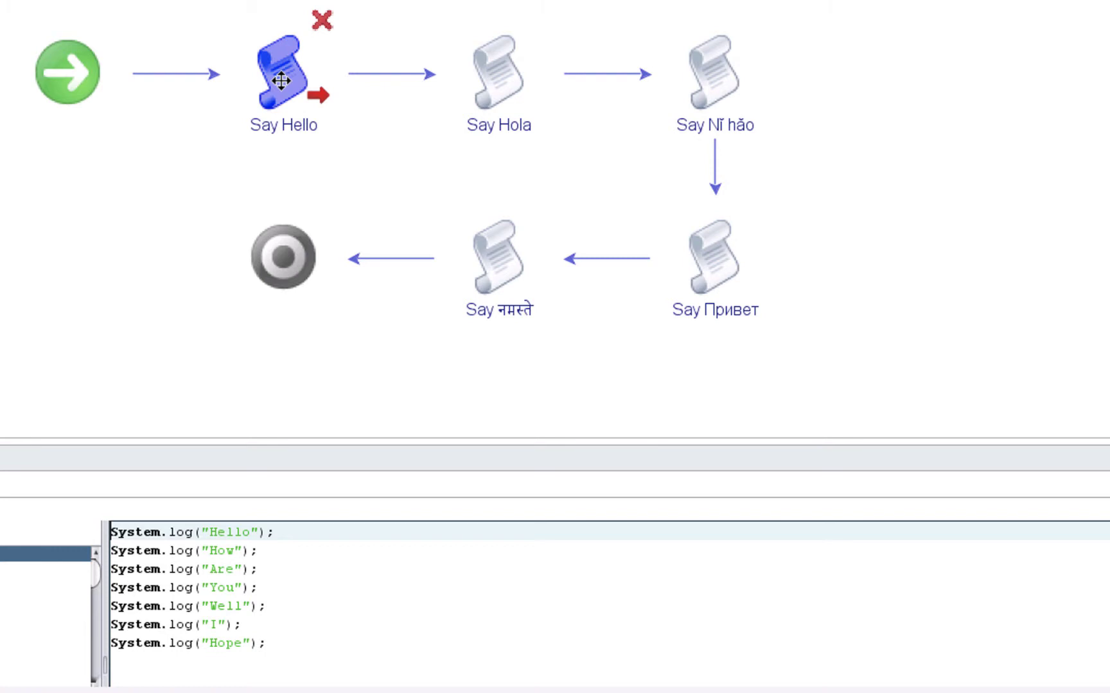
right_click(282, 81)
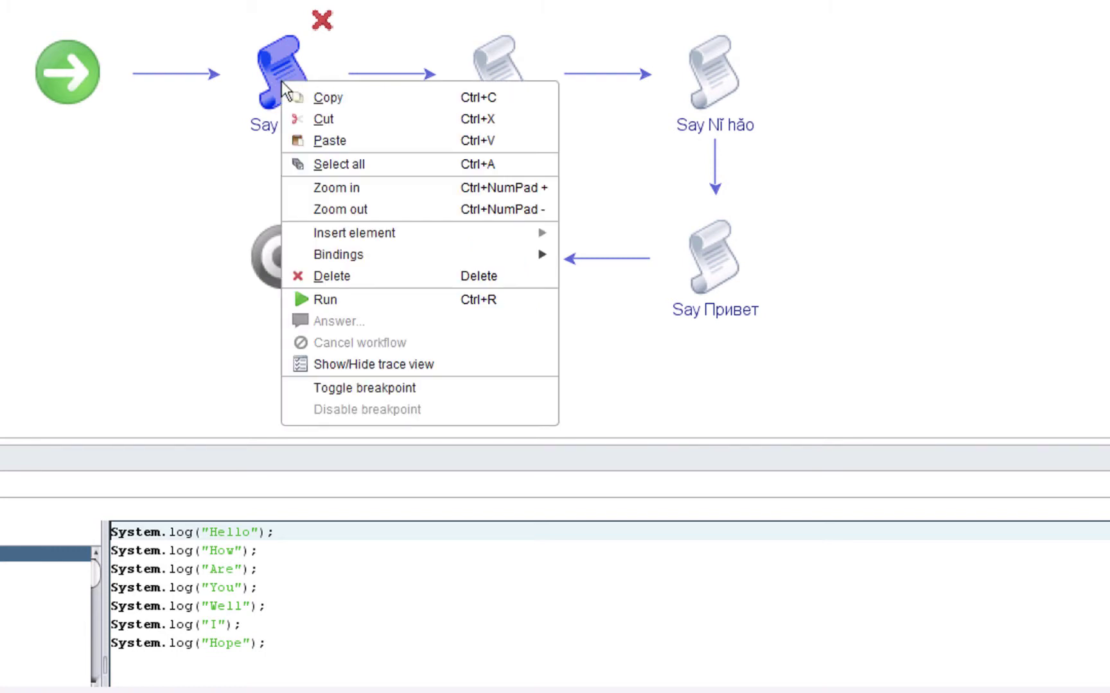
left_click(344, 387)
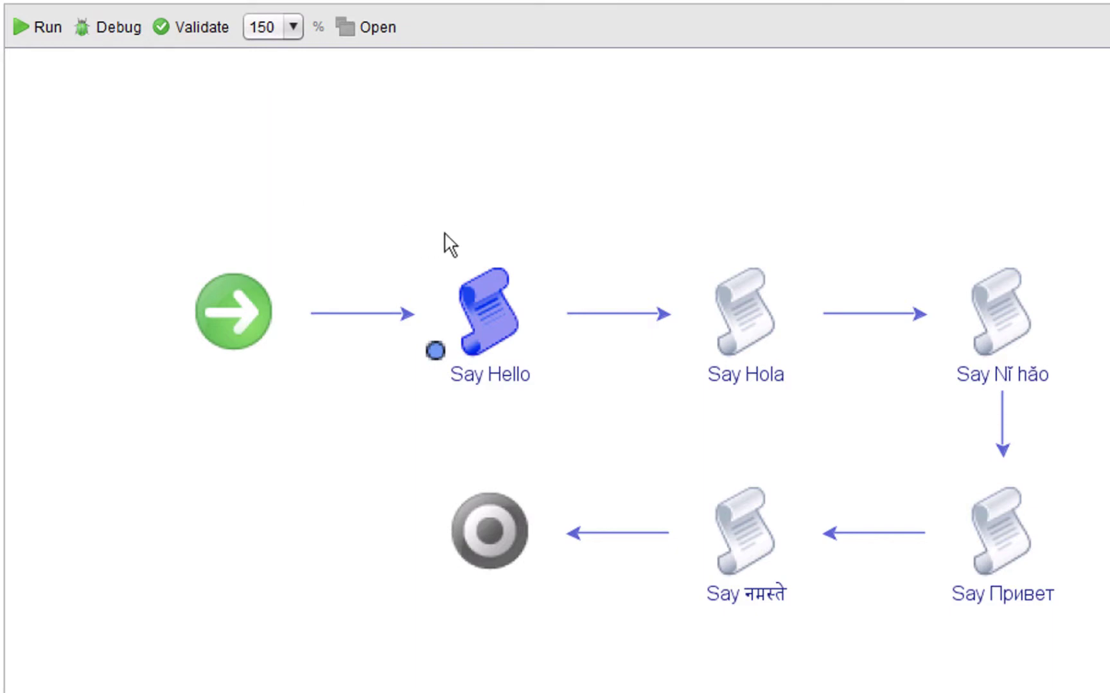
mouse_move(493, 375)
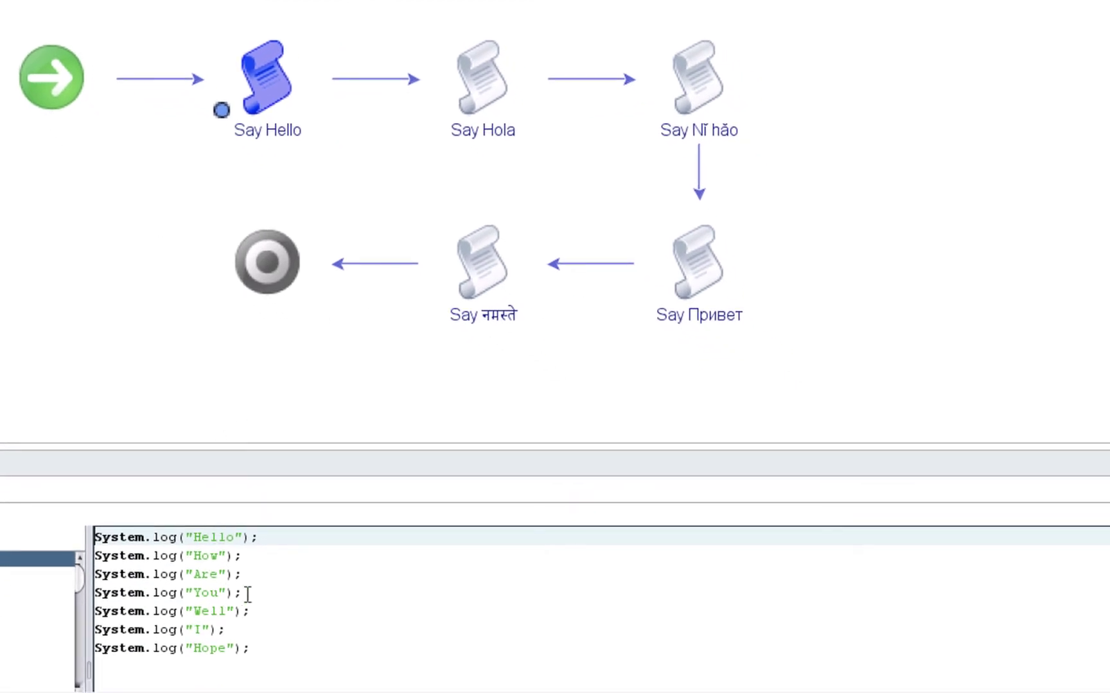
left_click_drag(248, 592, 93, 588)
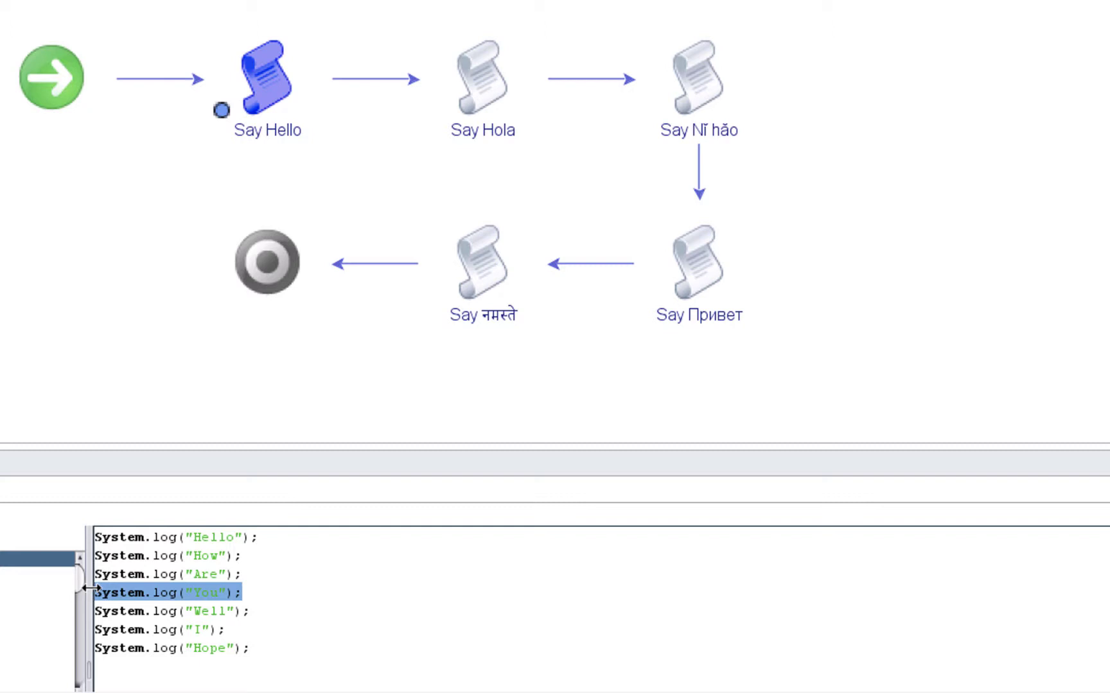
Switch to the HTML5 Orchestrator client and set breakpoints on lines 5 and 1 of the Say Hello script
key("alt+Tab")
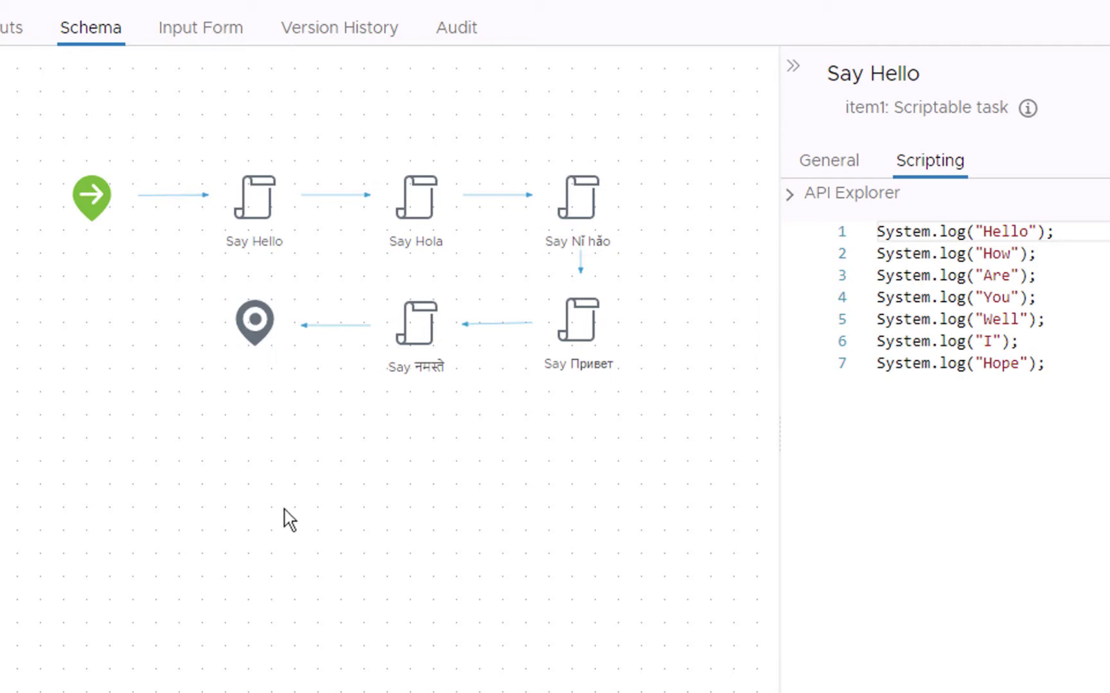
left_click(268, 204)
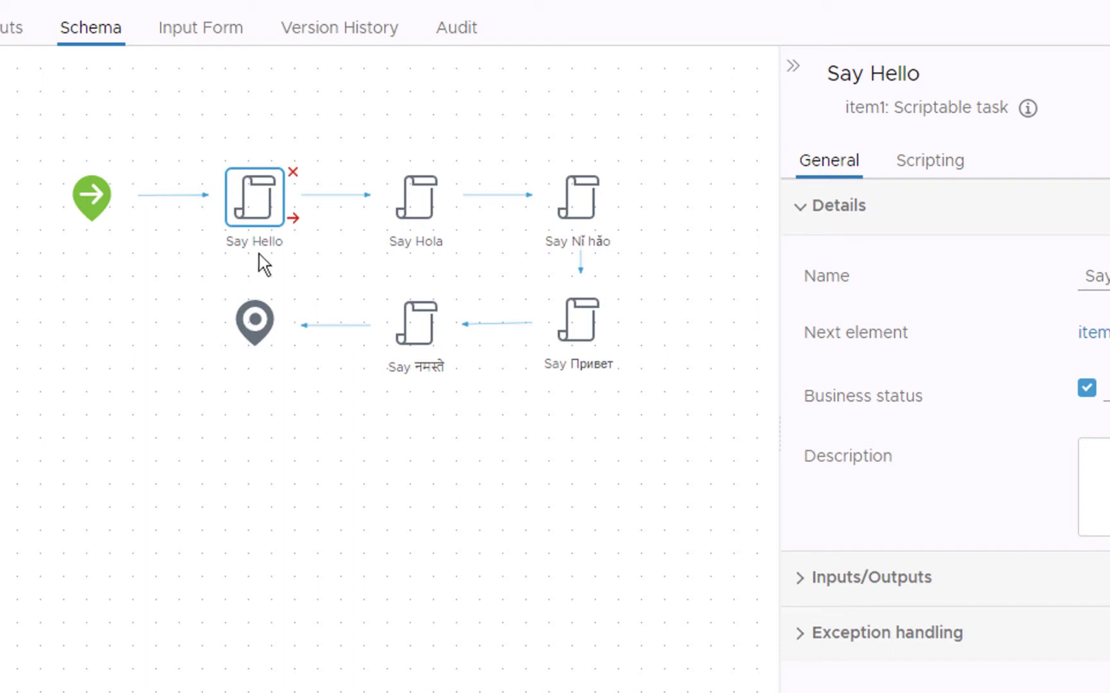
left_click(928, 167)
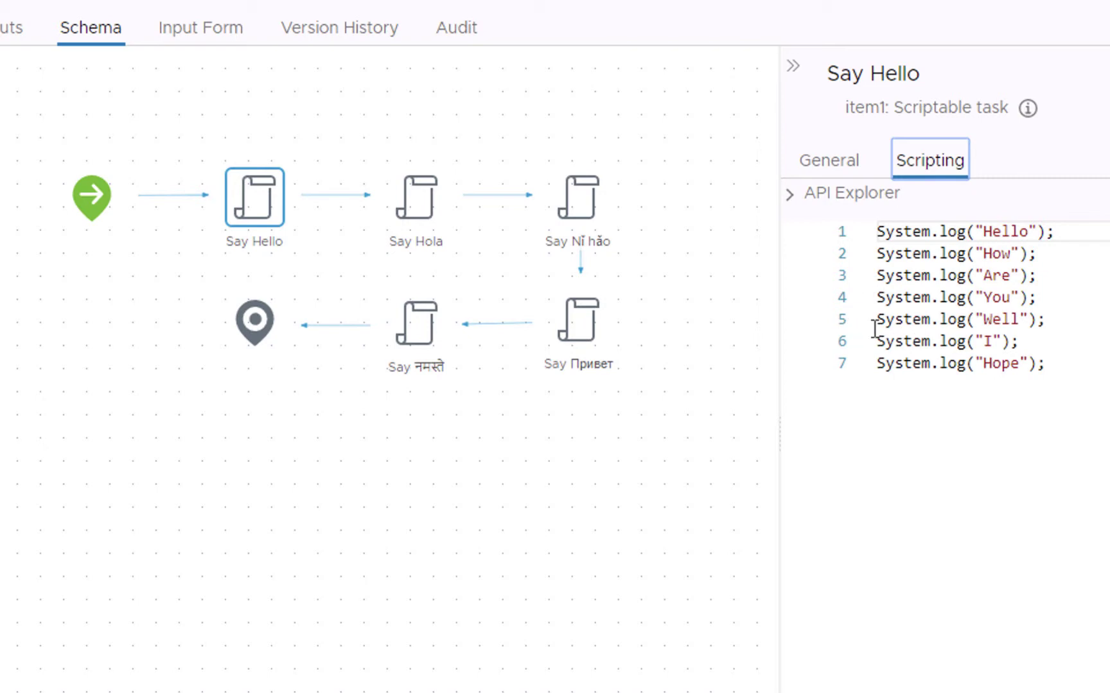
left_click(791, 320)
left_click(792, 233)
Set a breakpoint on line 1 of the Say Nǐ hǎo task's script
left_click(586, 220)
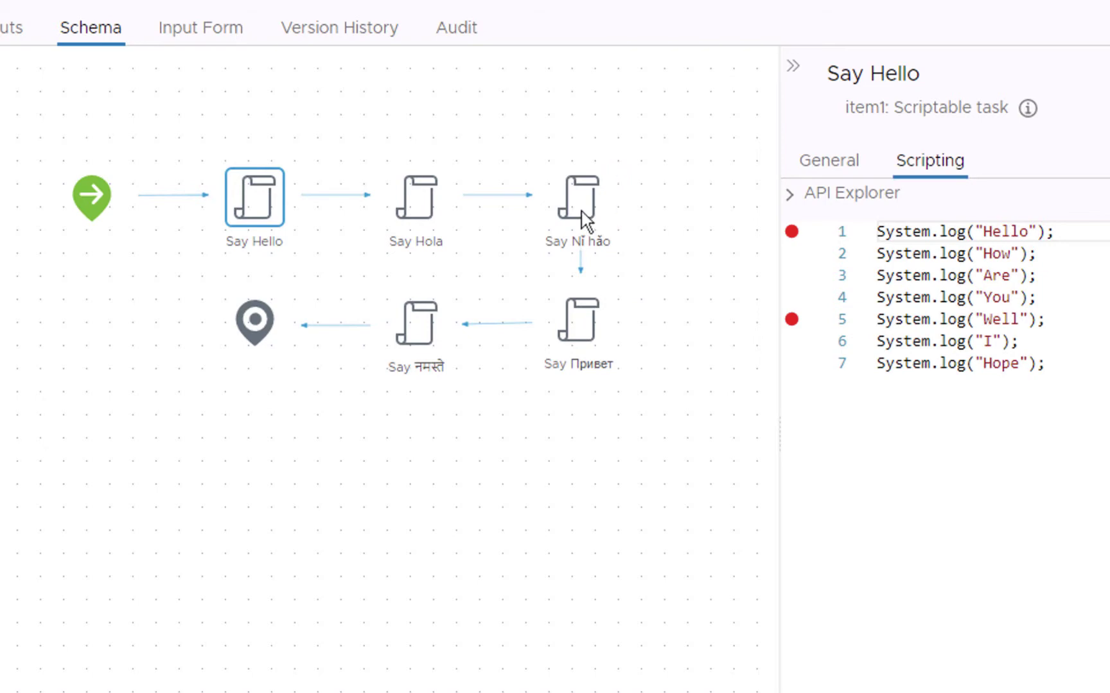
left_click(942, 172)
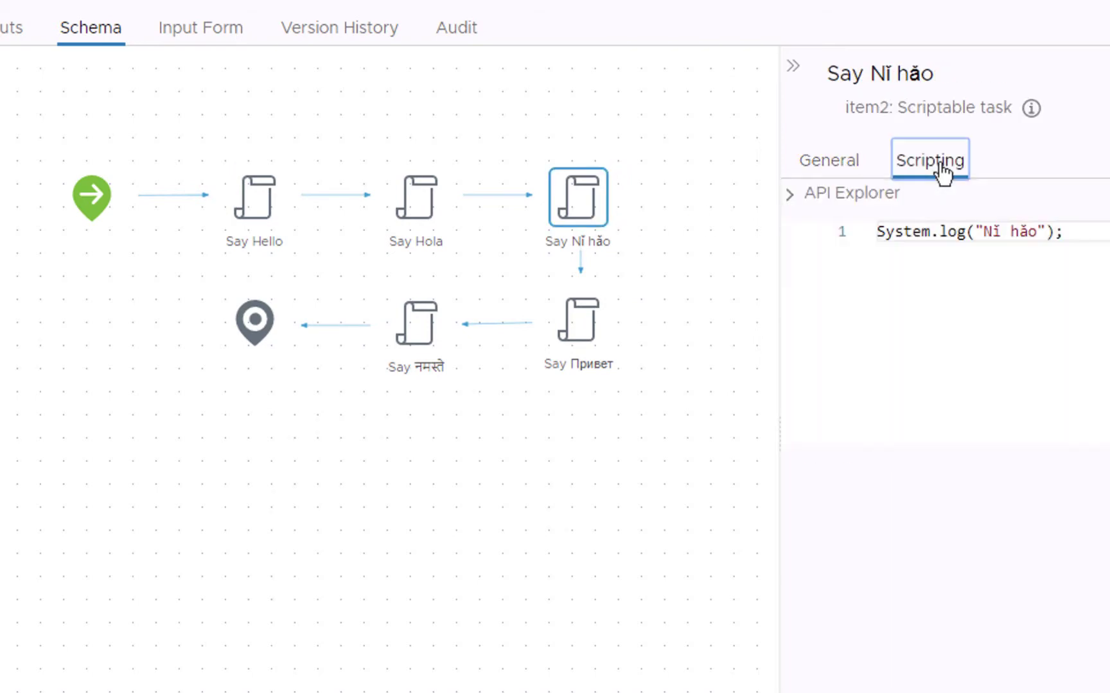
left_click(788, 235)
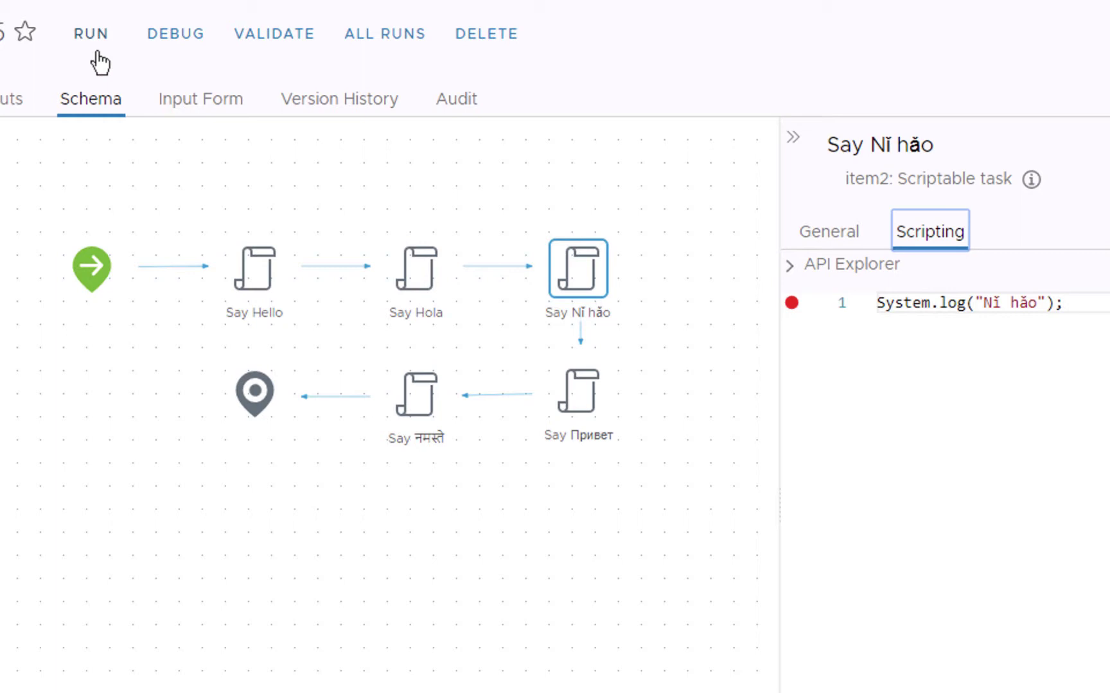
Save the workflow and start it in debug mode, entering a person's first name as the name input
left_click(177, 37)
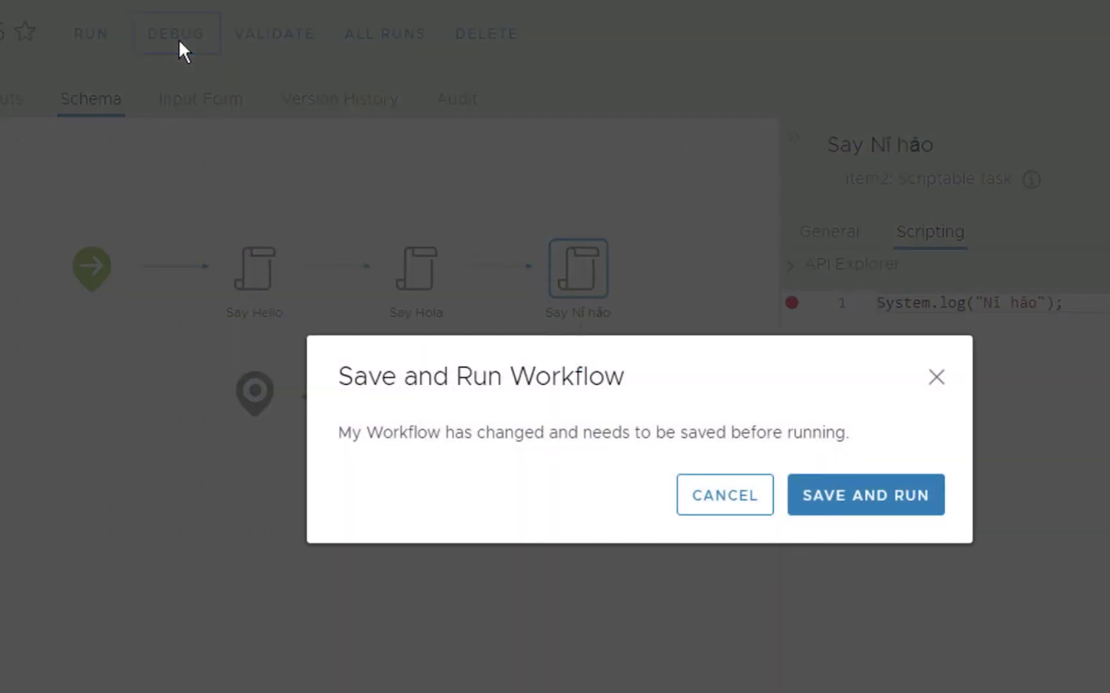
left_click(828, 516)
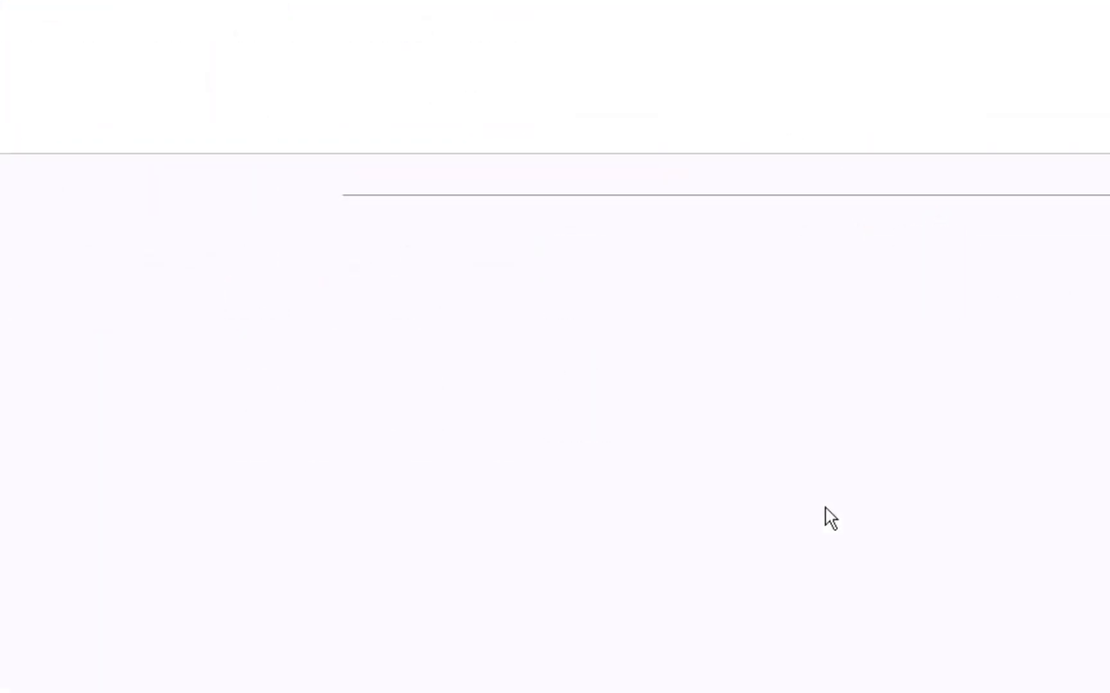
left_click(626, 187)
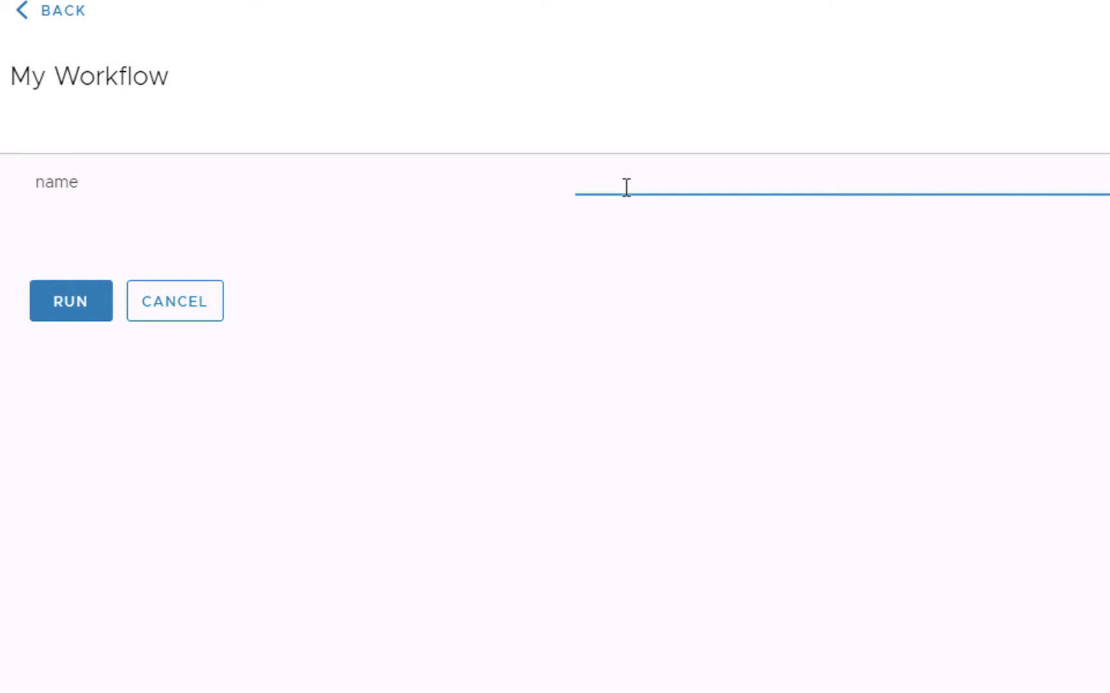
type("Brian")
left_click(77, 309)
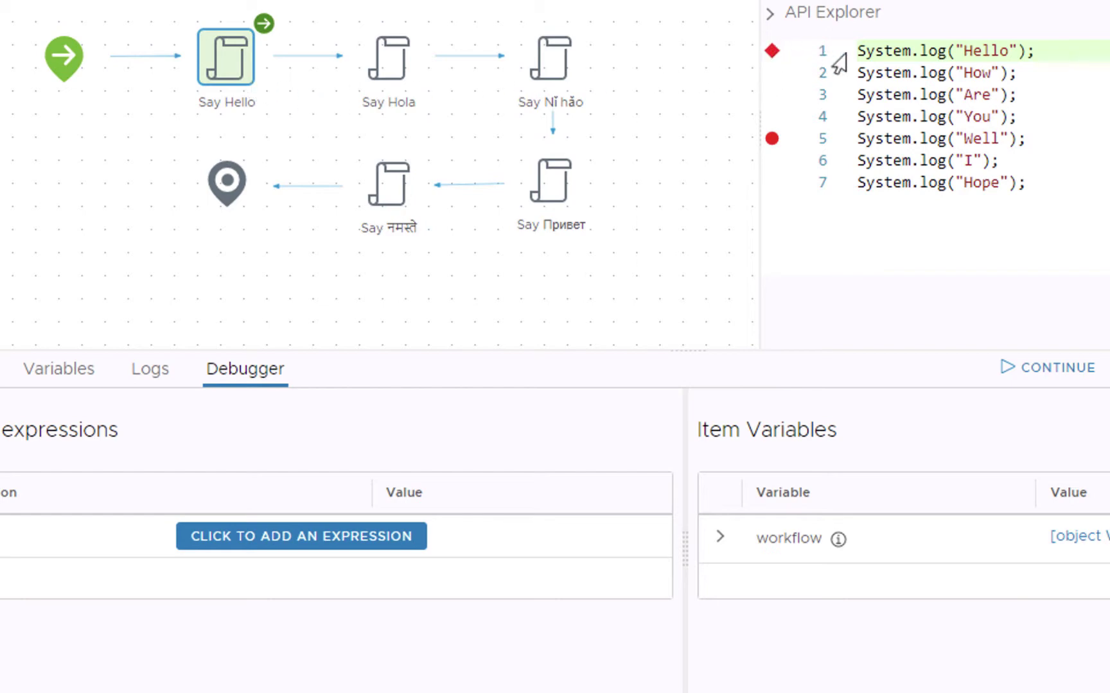
Continue the debug run from breakpoint to breakpoint until the workflow finishes
mouse_move(880, 53)
left_click(1045, 379)
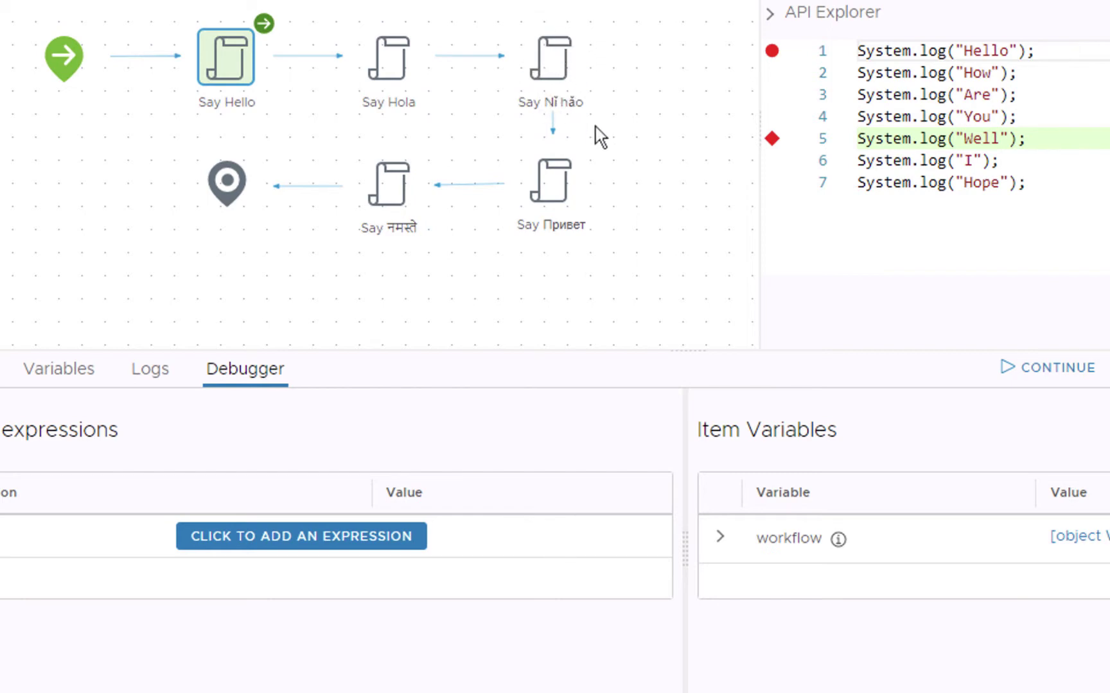
left_click(1058, 371)
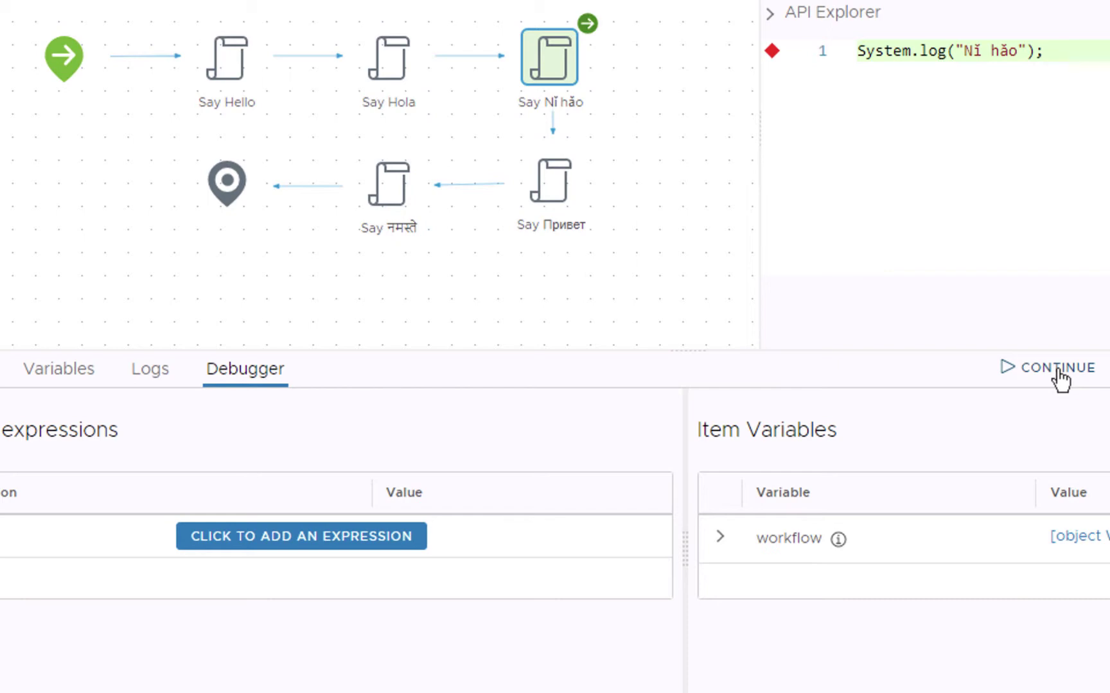
left_click(1057, 370)
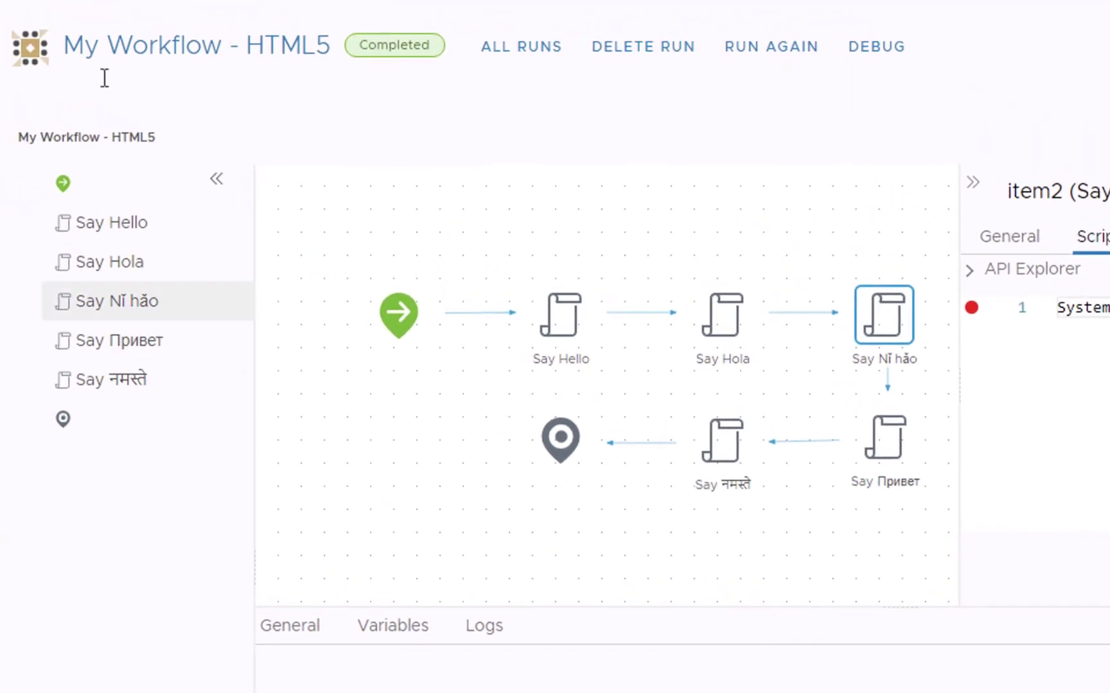
Return from the run to the workflow's schema and check the Say Hello and Say Nǐ hǎo scripts for their breakpoints
left_click(97, 50)
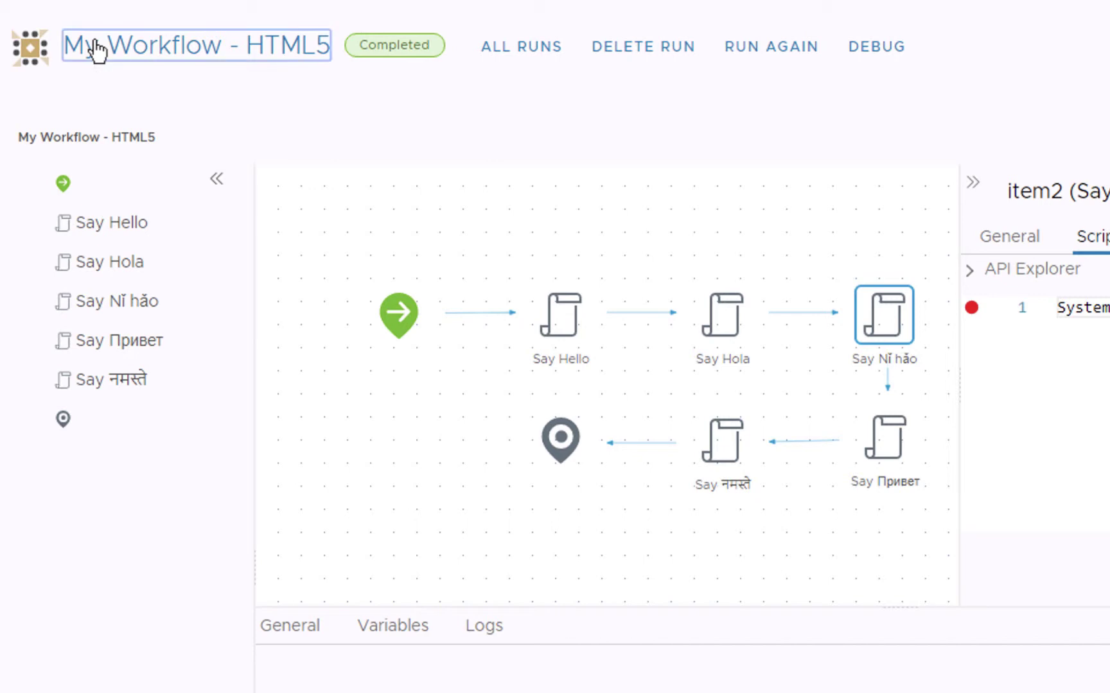
left_click(67, 116)
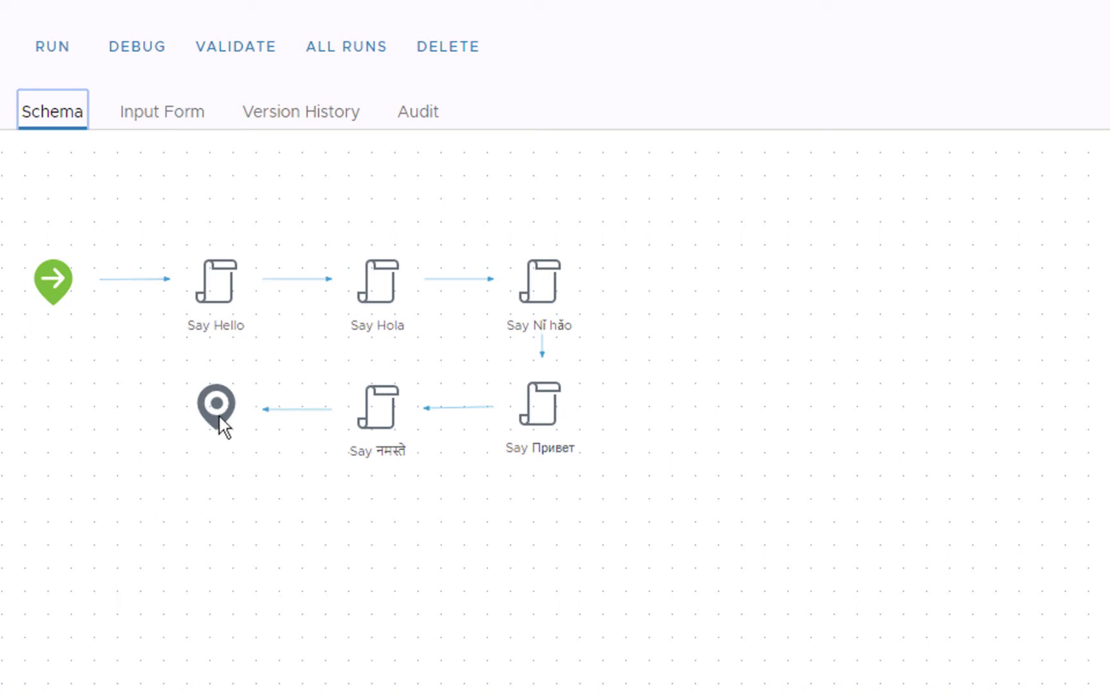
left_click(216, 302)
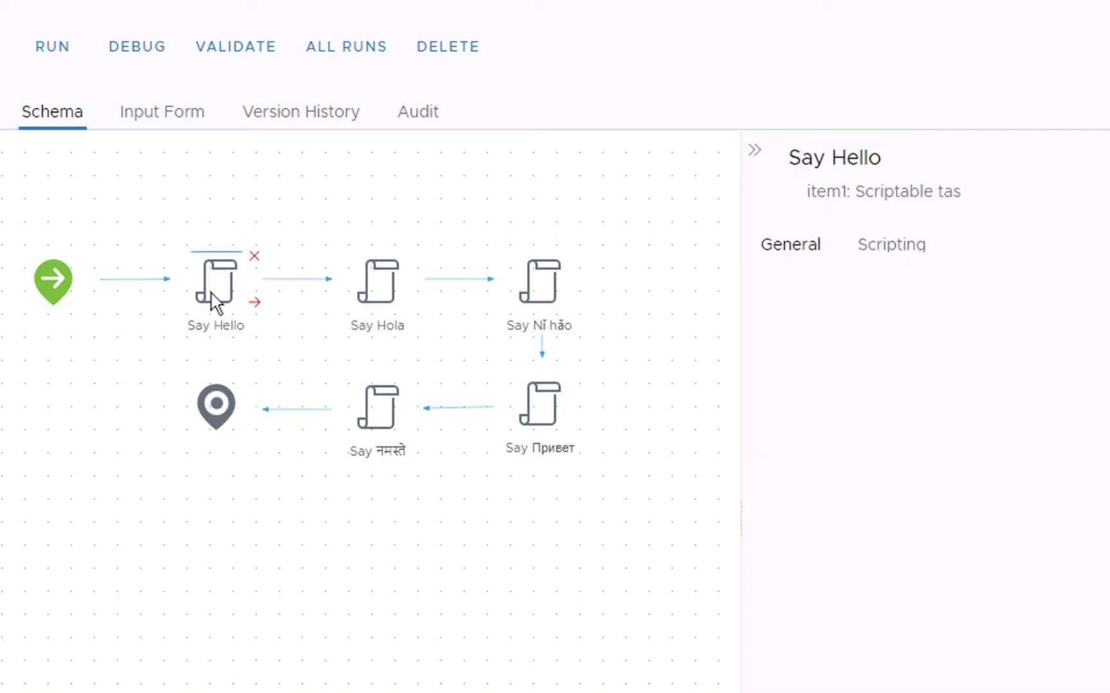
left_click(907, 251)
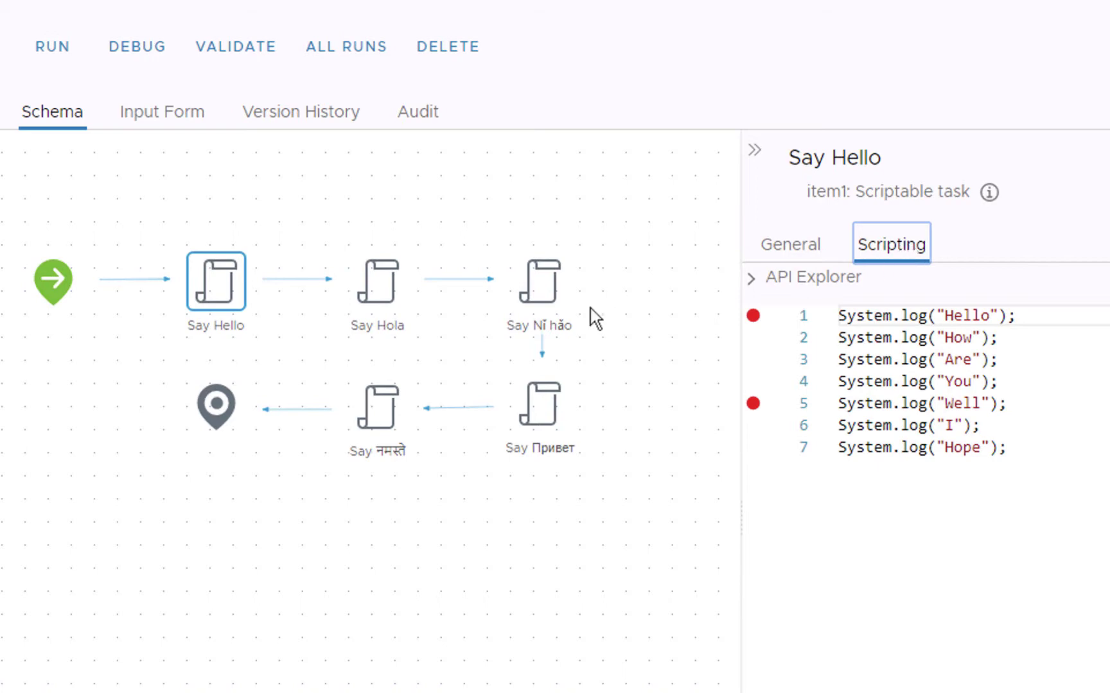
left_click(540, 302)
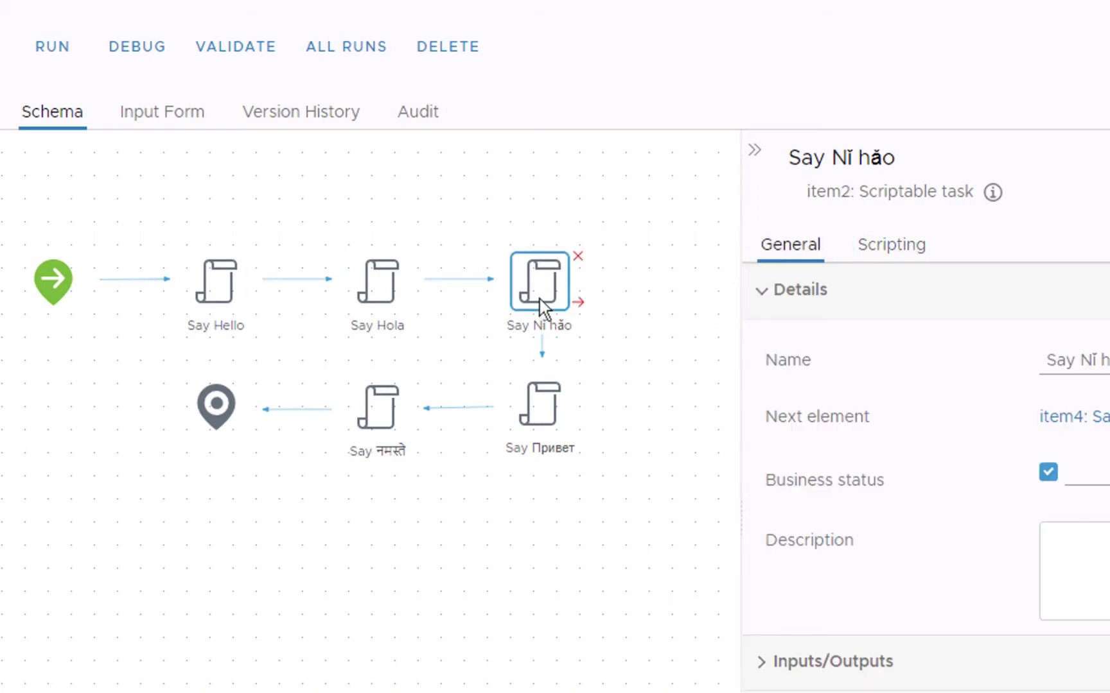
left_click(894, 256)
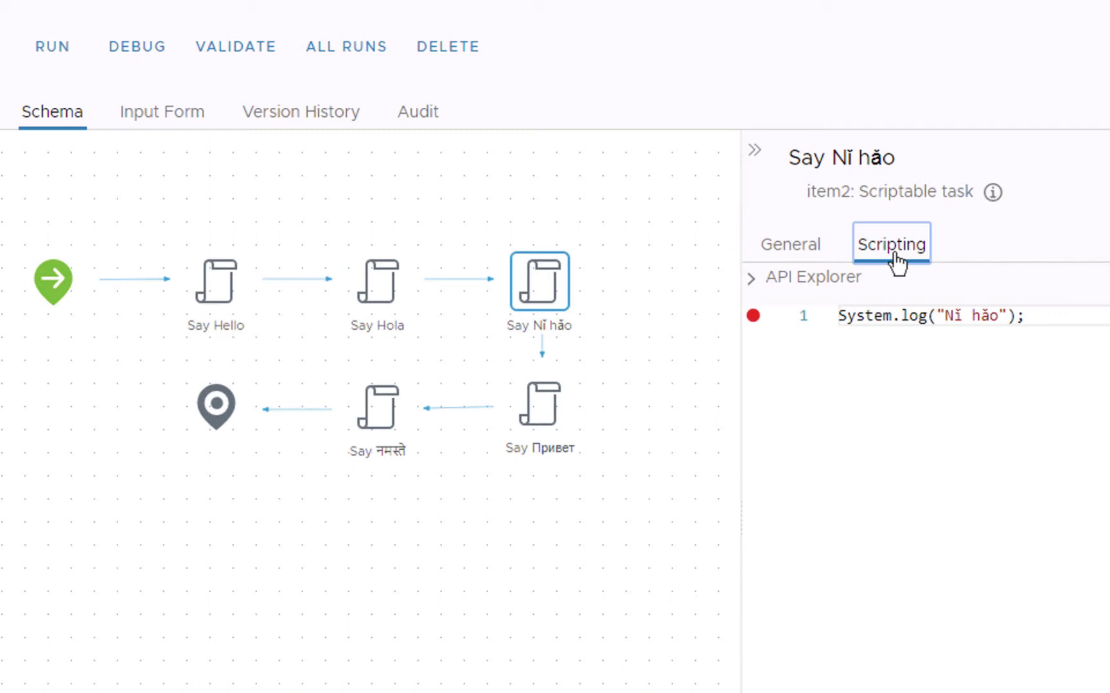
Start another debug run of the workflow, entering a person's first name as the name input
left_click(148, 56)
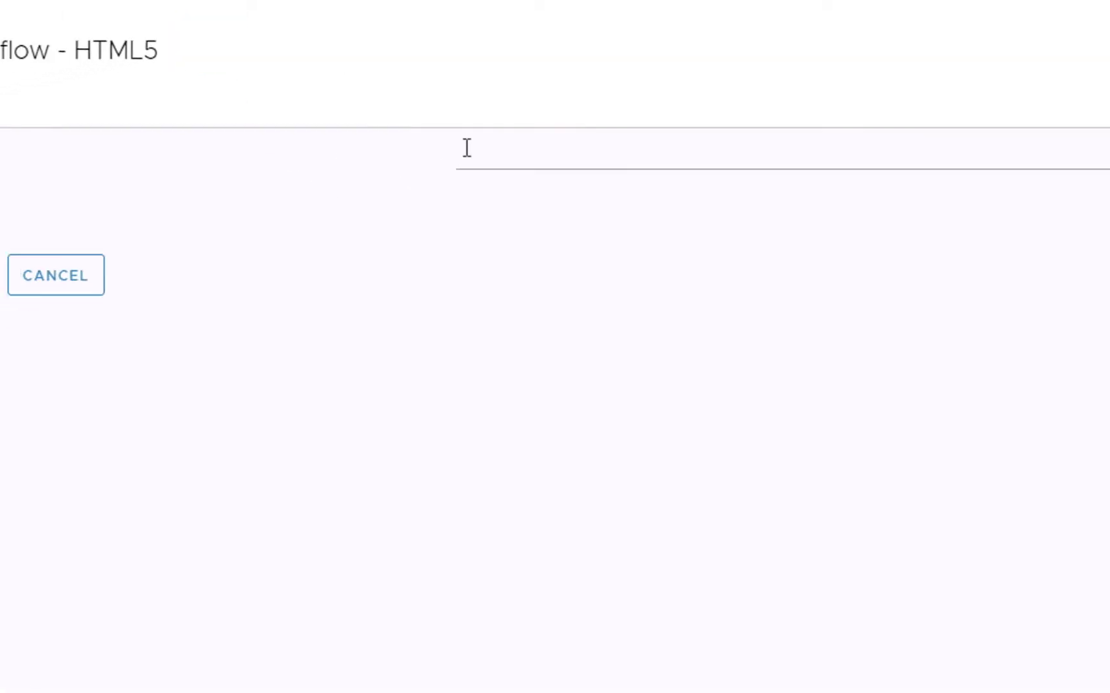
left_click(467, 148)
type("Brian")
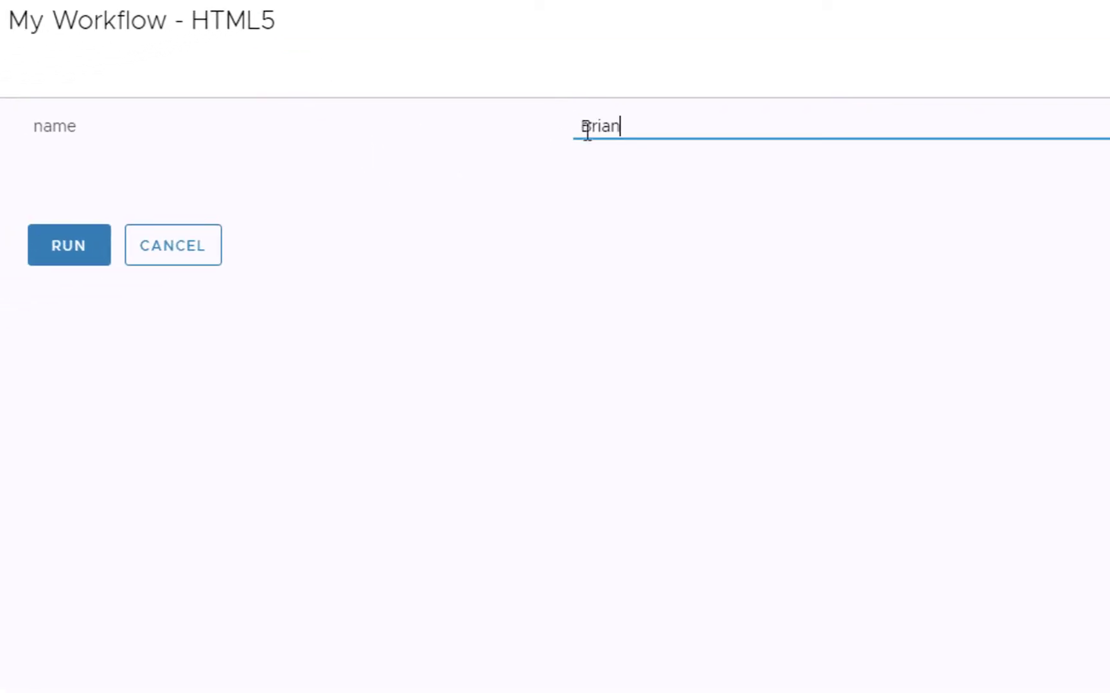
left_click(75, 252)
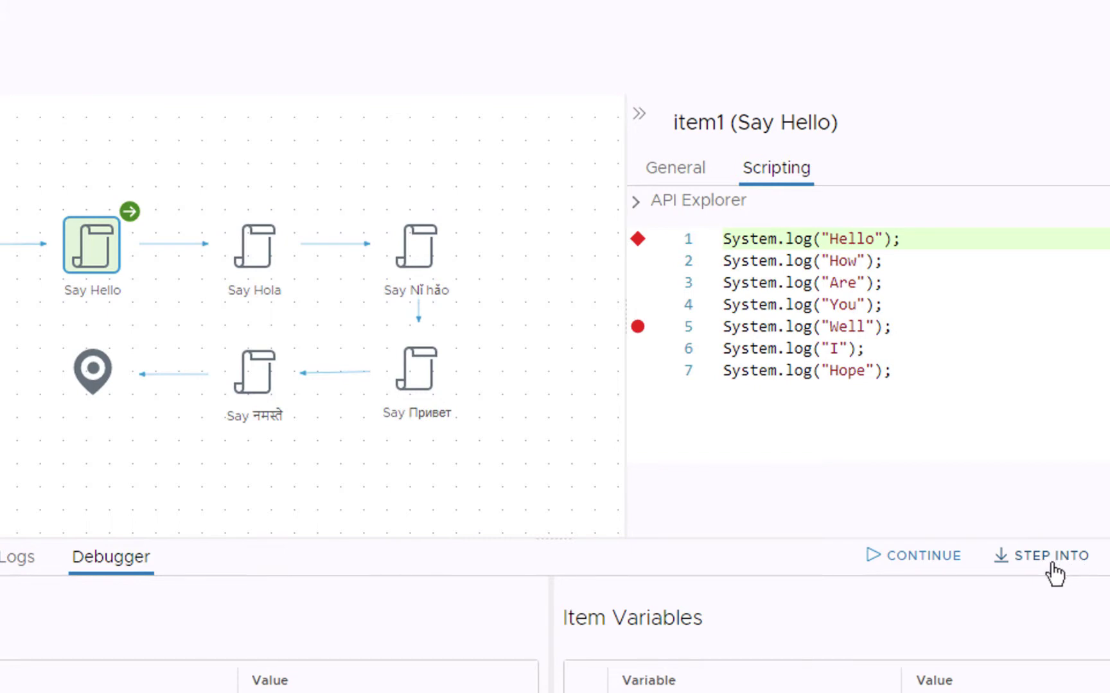
Step into each script line of Say Hello and Say Hola up to Say Nǐ hǎo, and continue the debug run to its end
left_click(1052, 568)
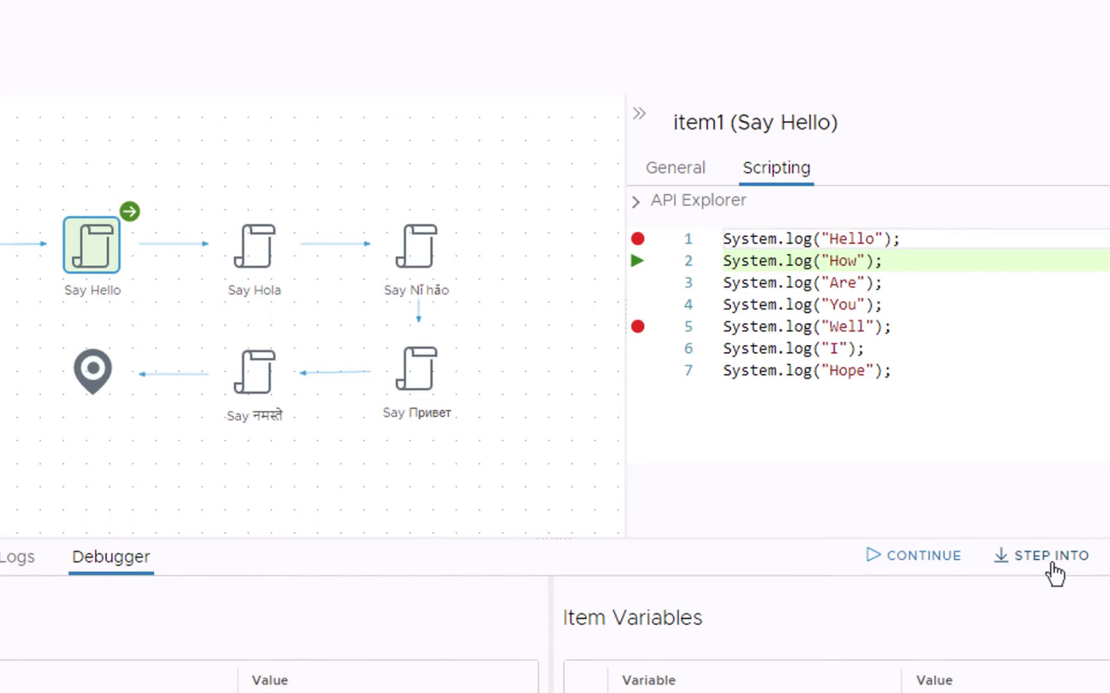
left_click(1052, 565)
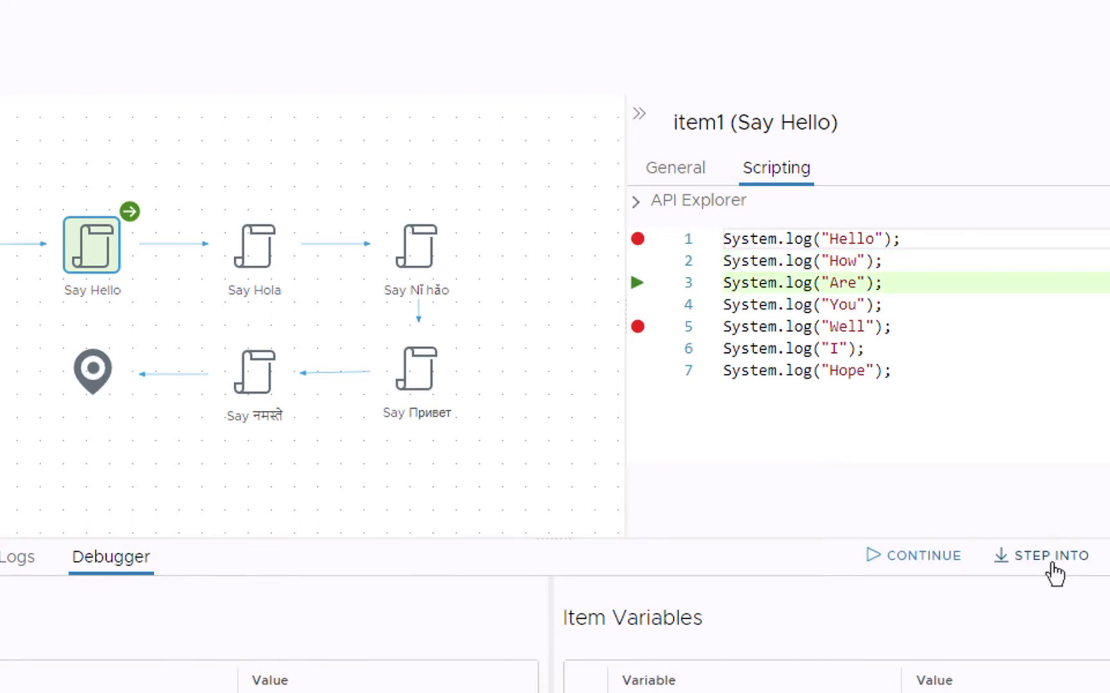
left_click(1052, 565)
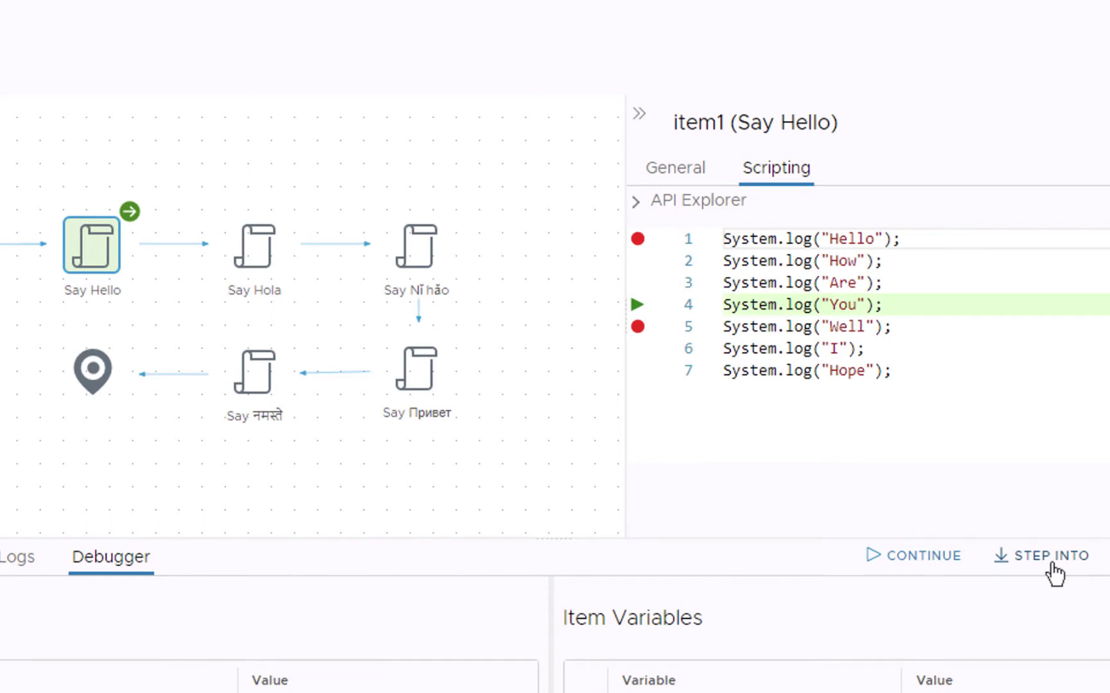
left_click(1052, 565)
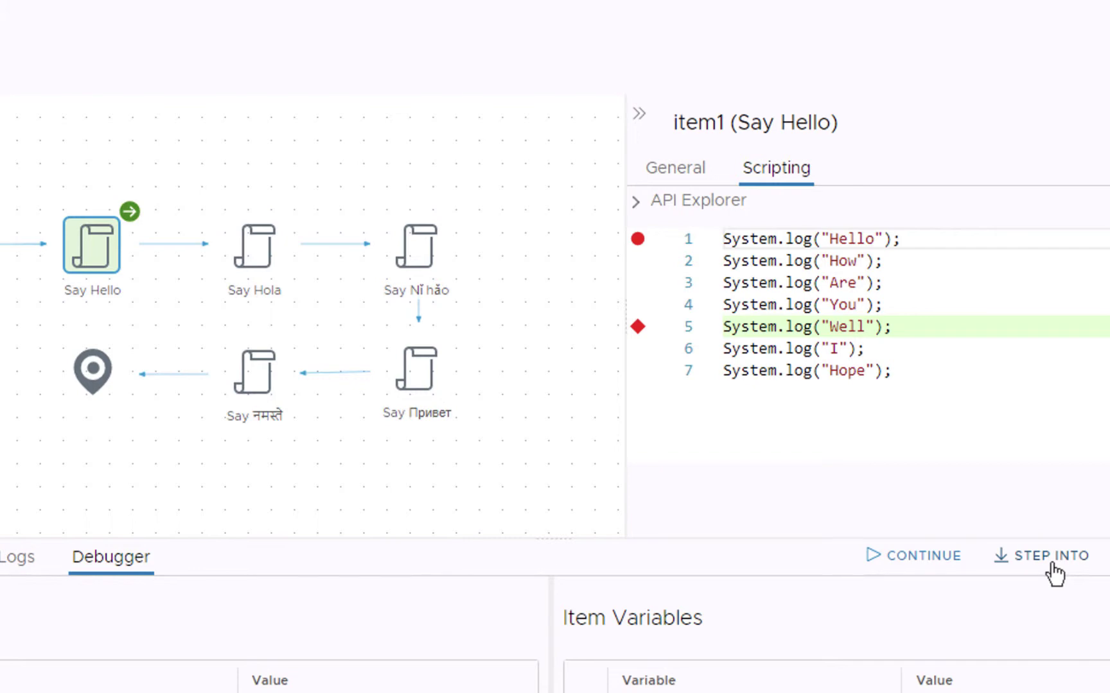
left_click(1052, 565)
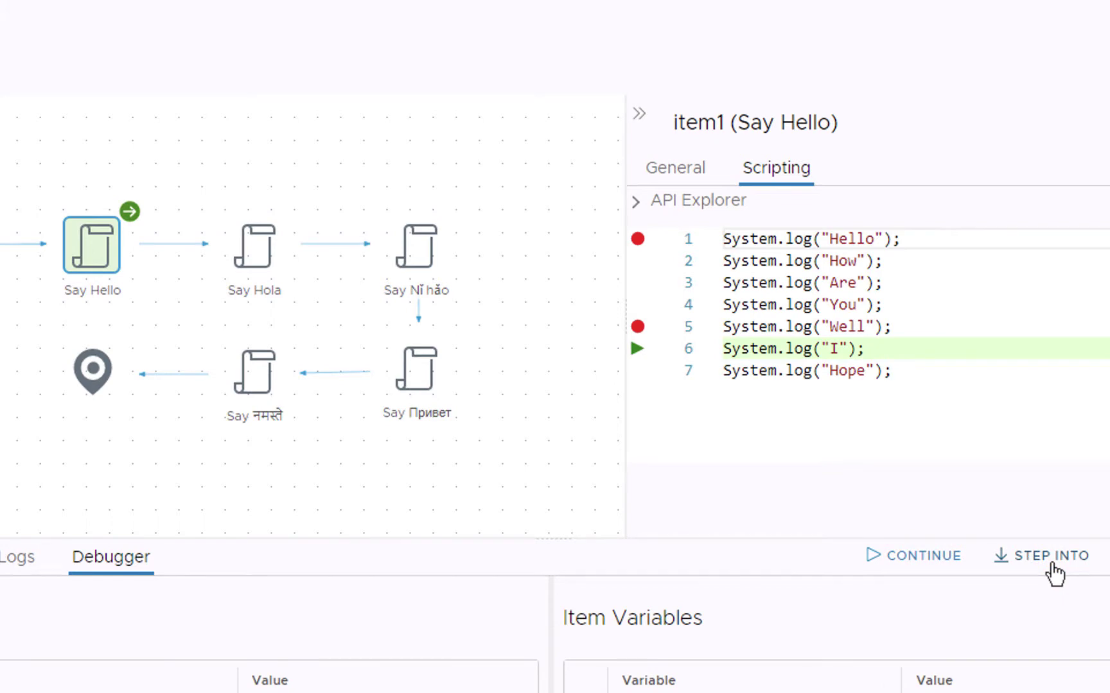
left_click(1052, 565)
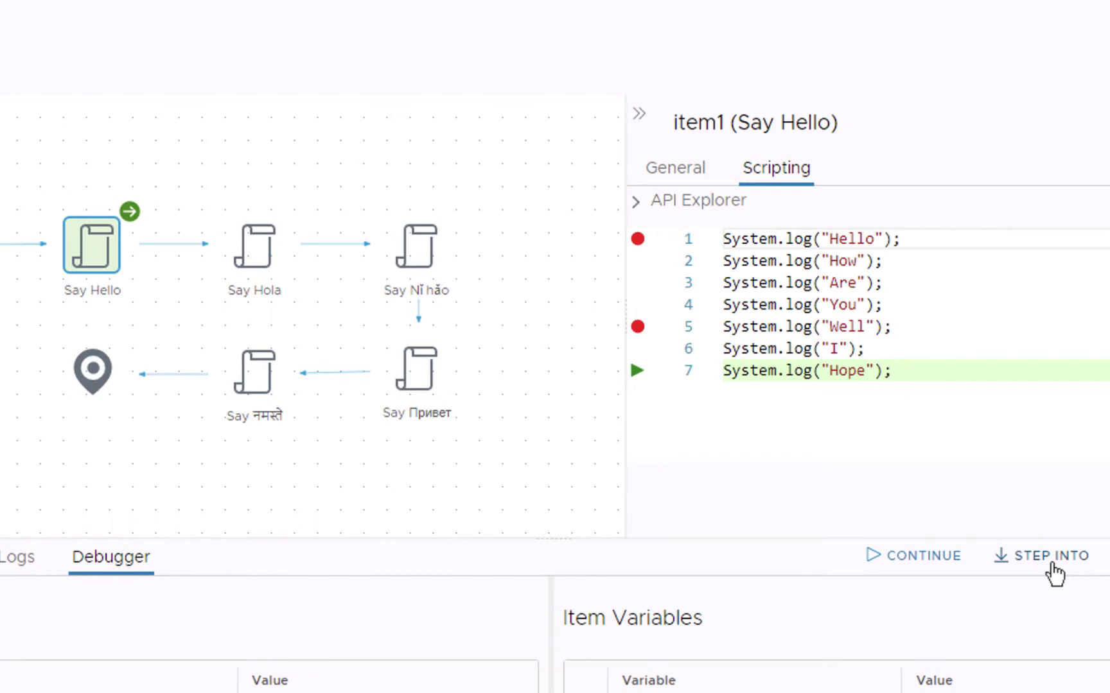
left_click(1053, 568)
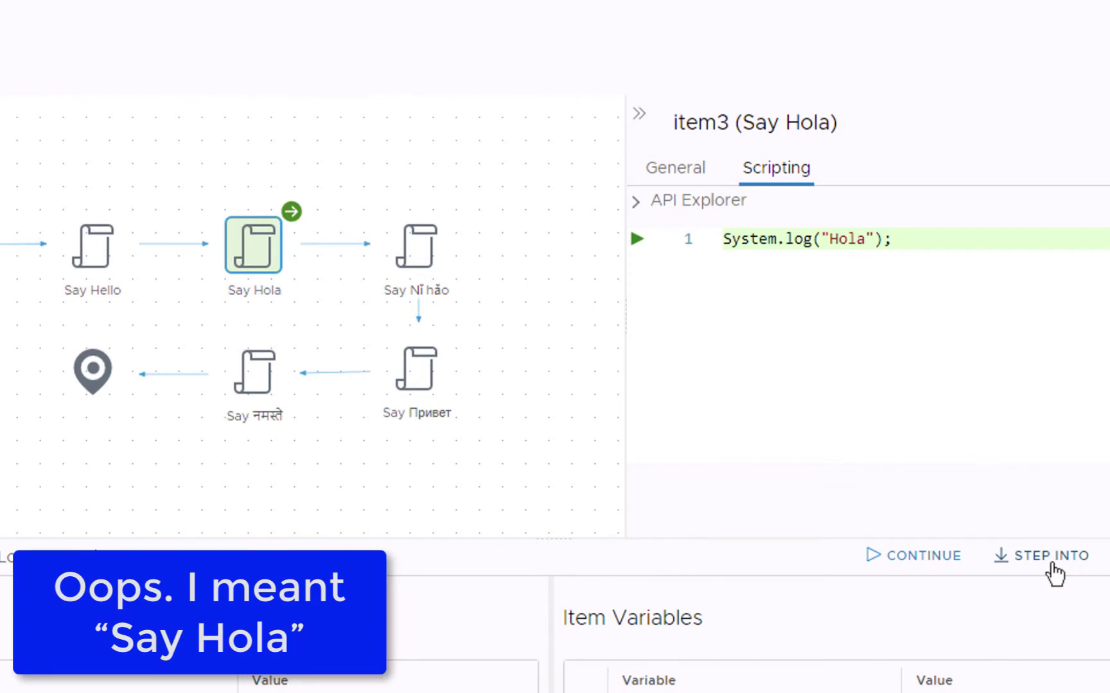
left_click(1053, 569)
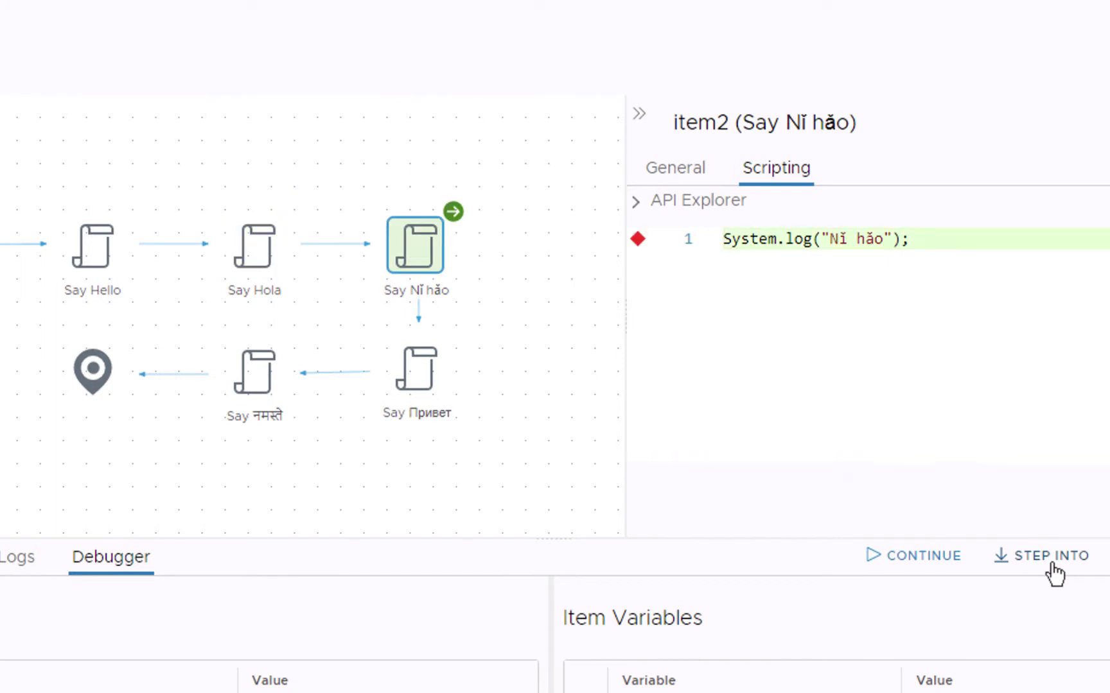
left_click(913, 558)
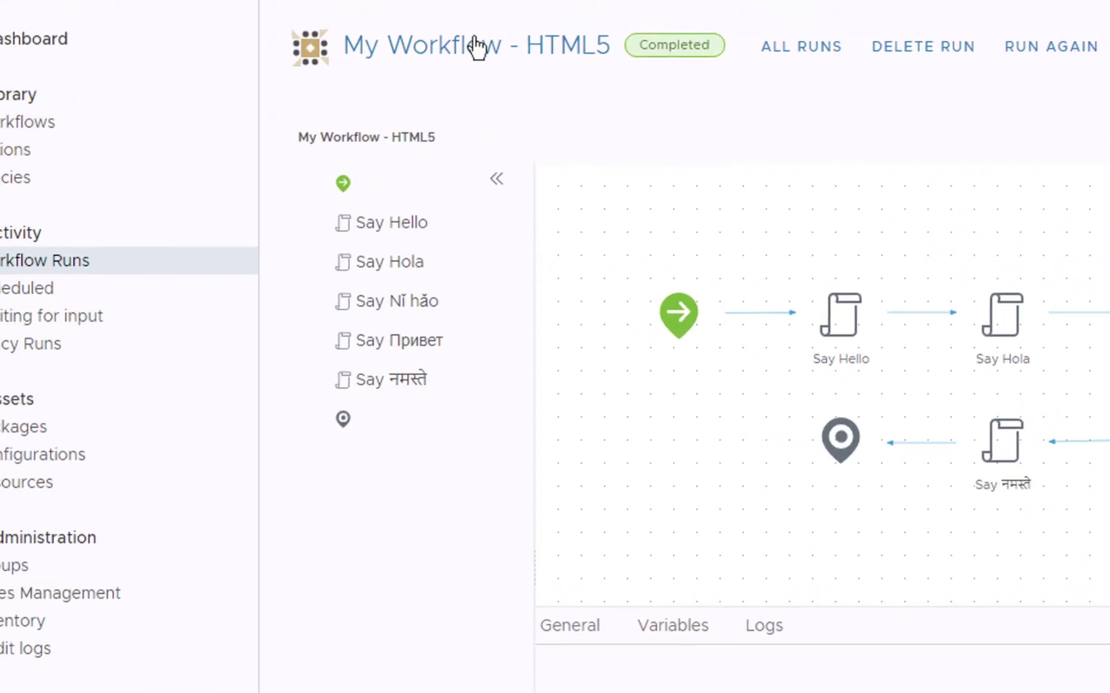
Return from the completed run to the workflow and start a new debug run, entering a person's first name as the name input
left_click(476, 46)
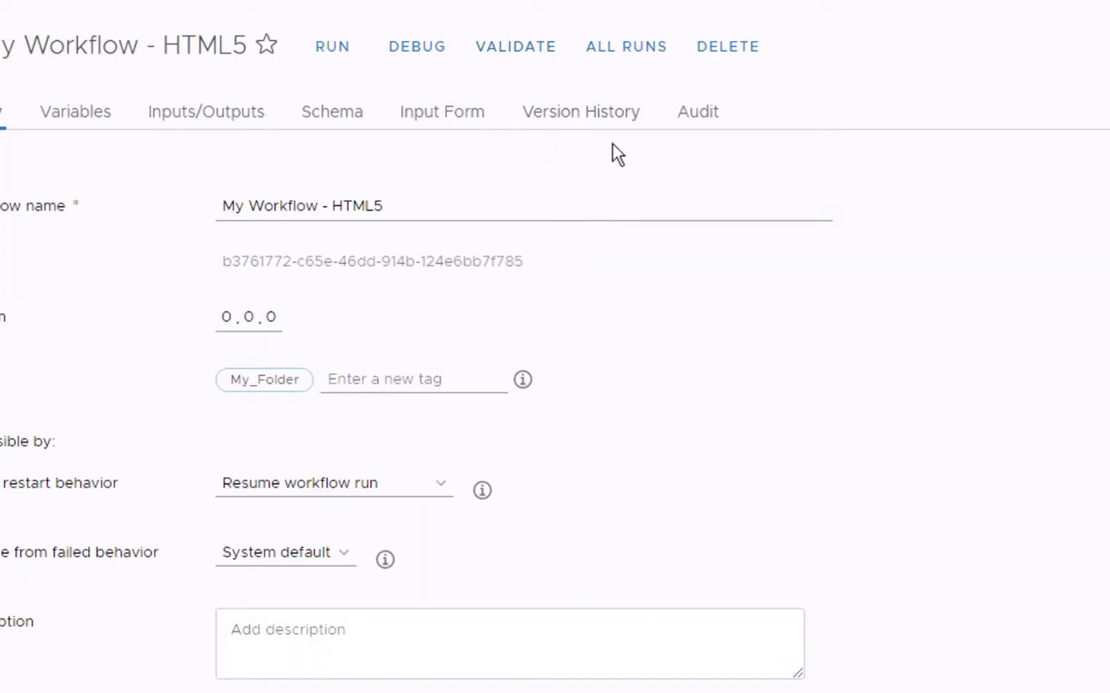
left_click(422, 53)
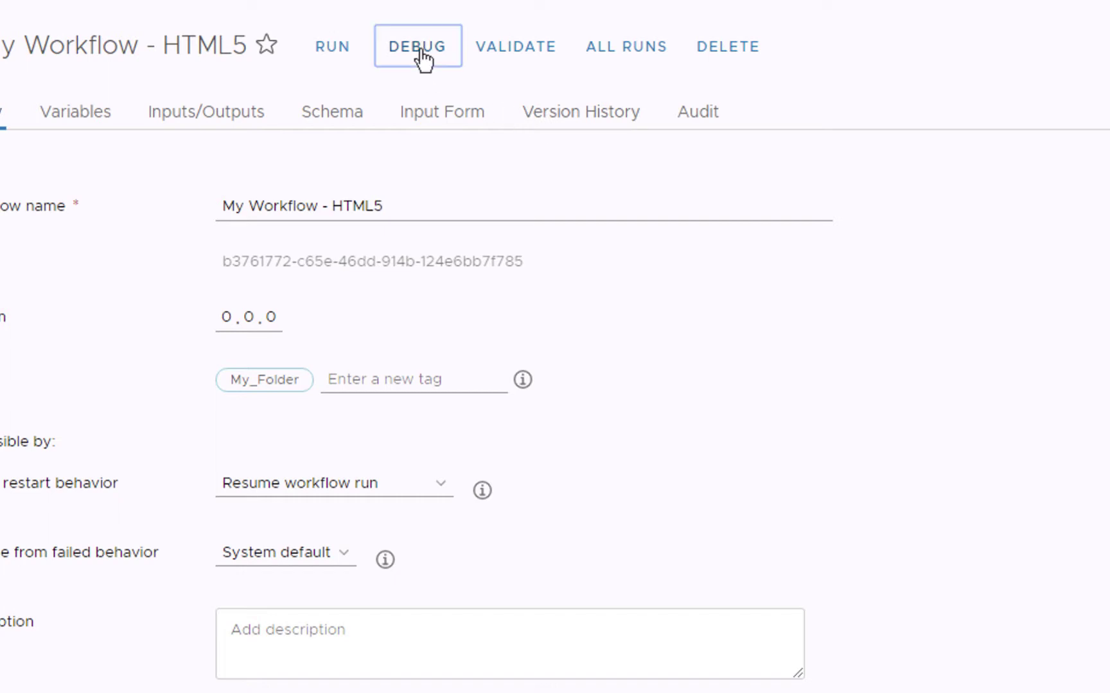
left_click(588, 189)
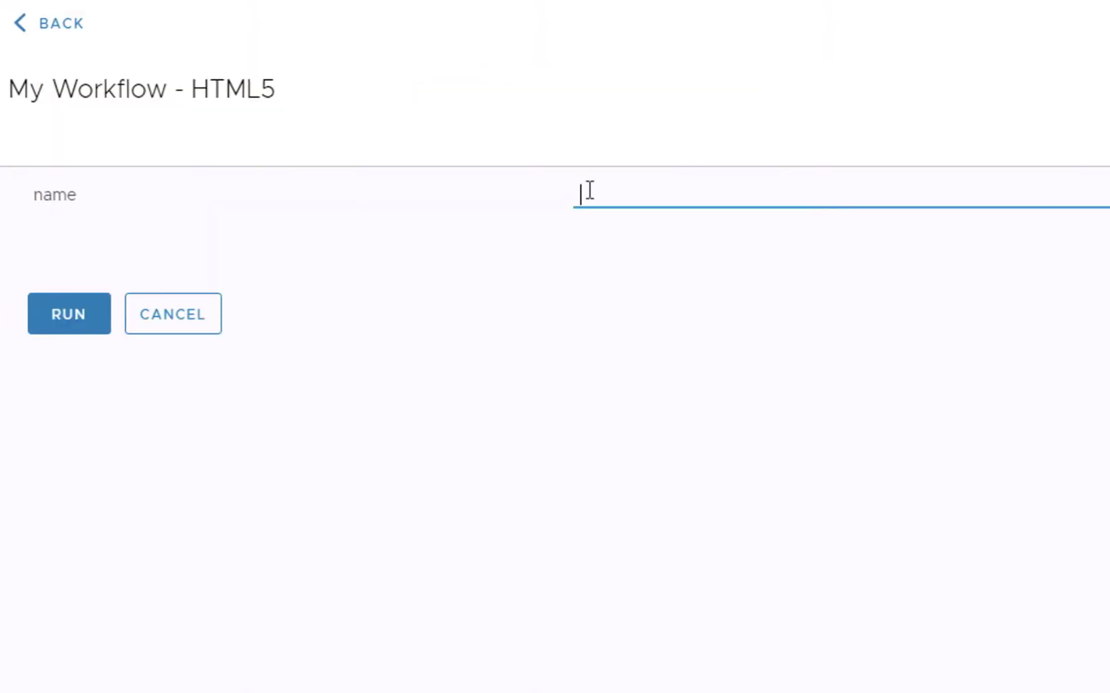
type("Brian")
left_click(67, 323)
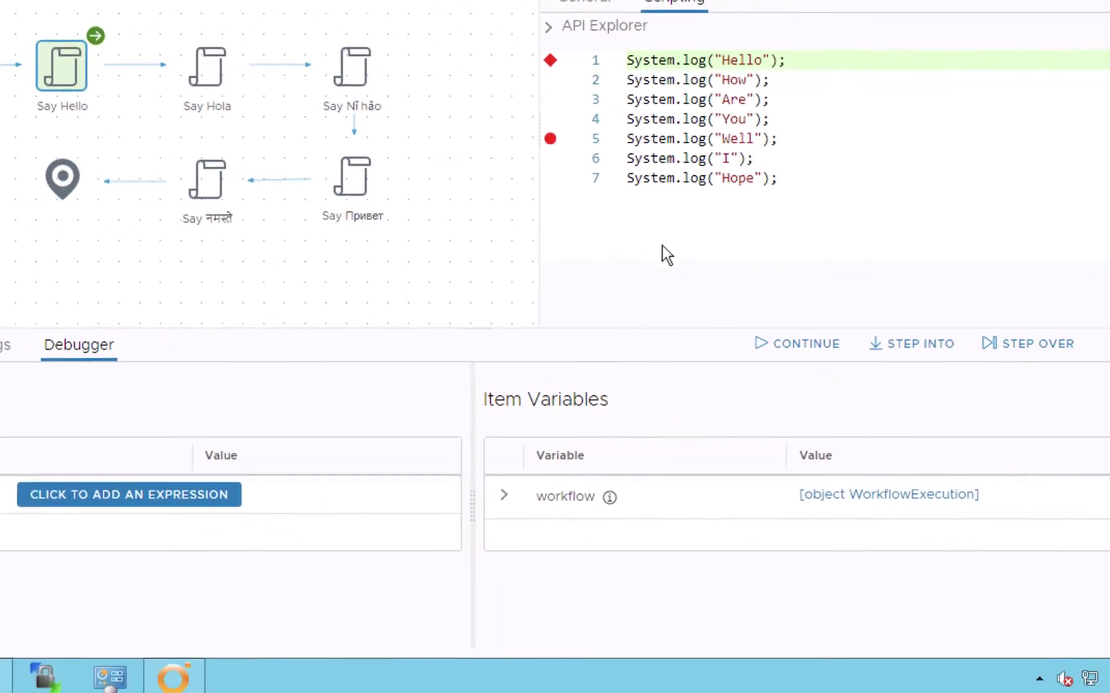
Step over the whole Say Hello script to Say Hola, and continue past the Say Nǐ hǎo breakpoint until the workflow finishes
left_click(1012, 350)
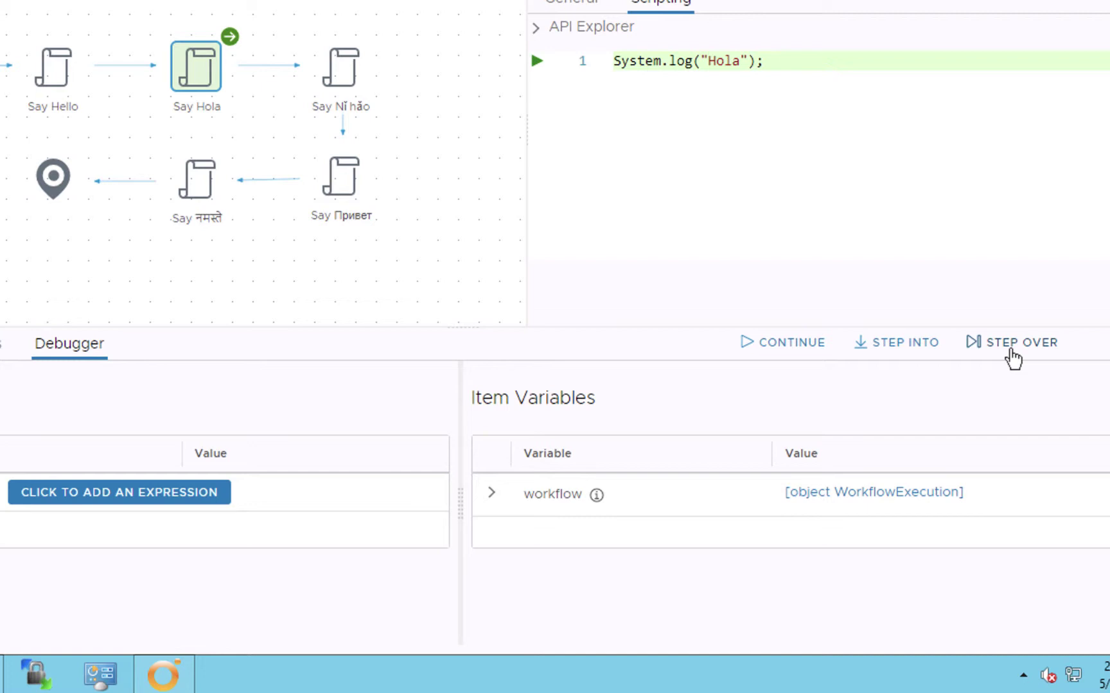
left_click(786, 343)
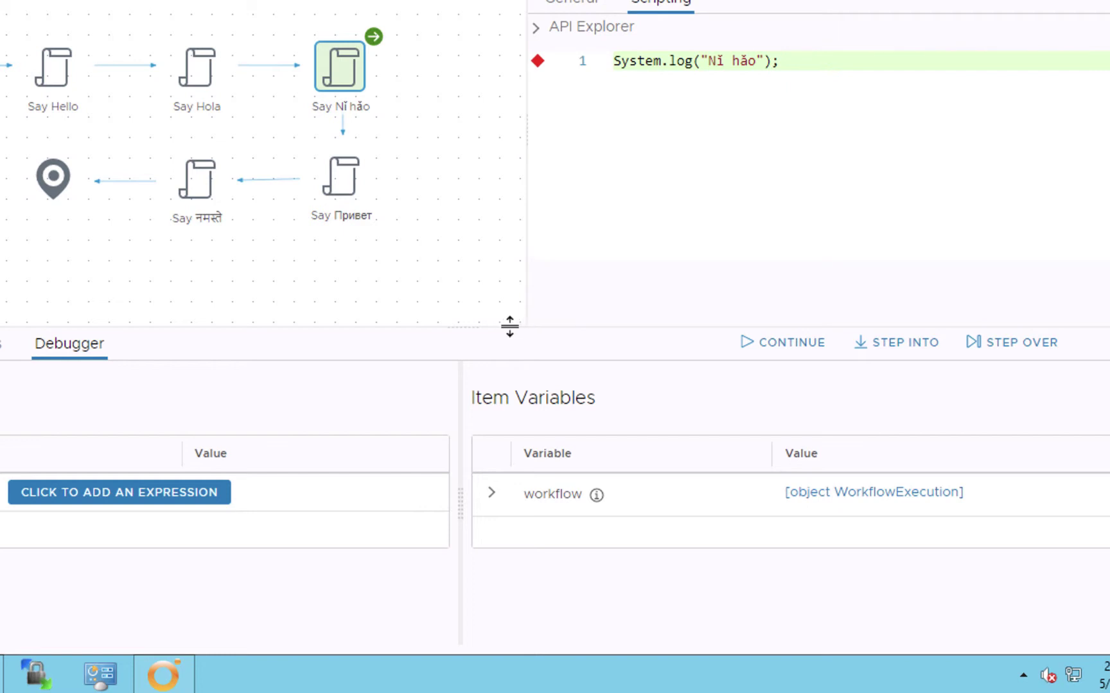
left_click(772, 344)
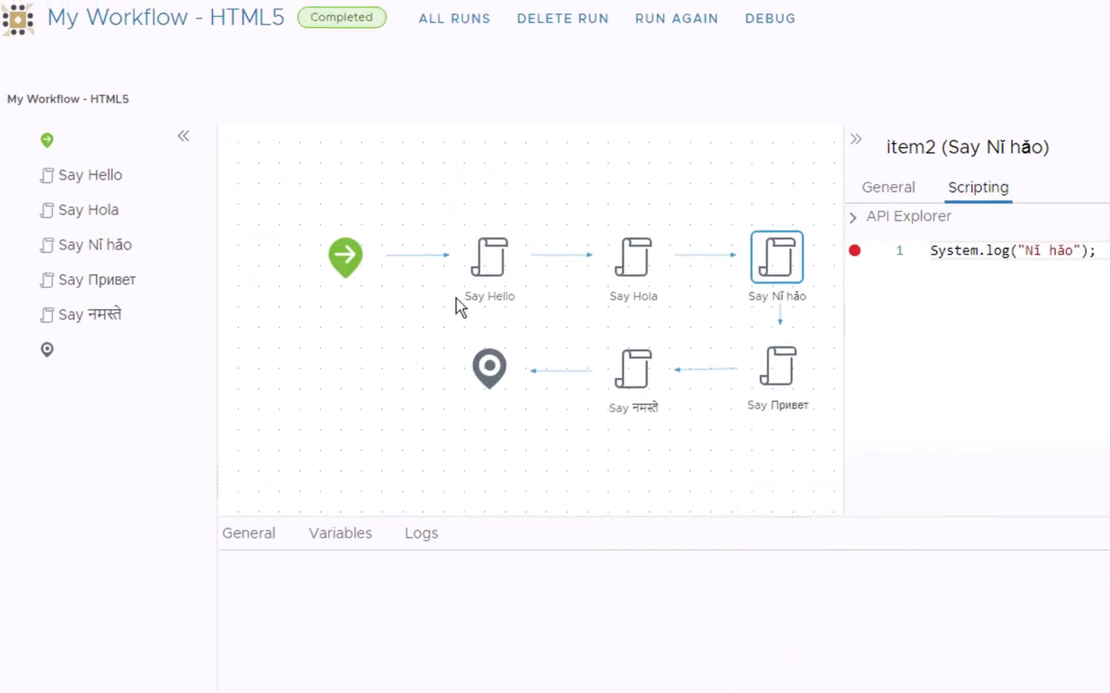
Reopen the workflow from its run and debug it once more, entering a person's first name as the name input
left_click(147, 31)
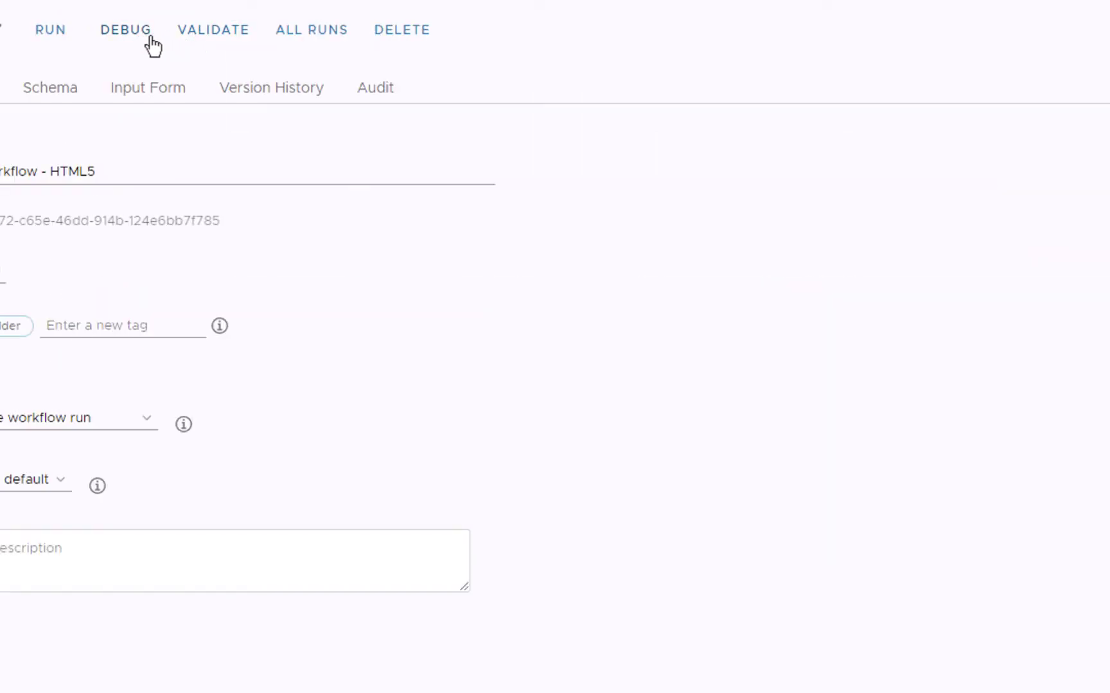
left_click(143, 37)
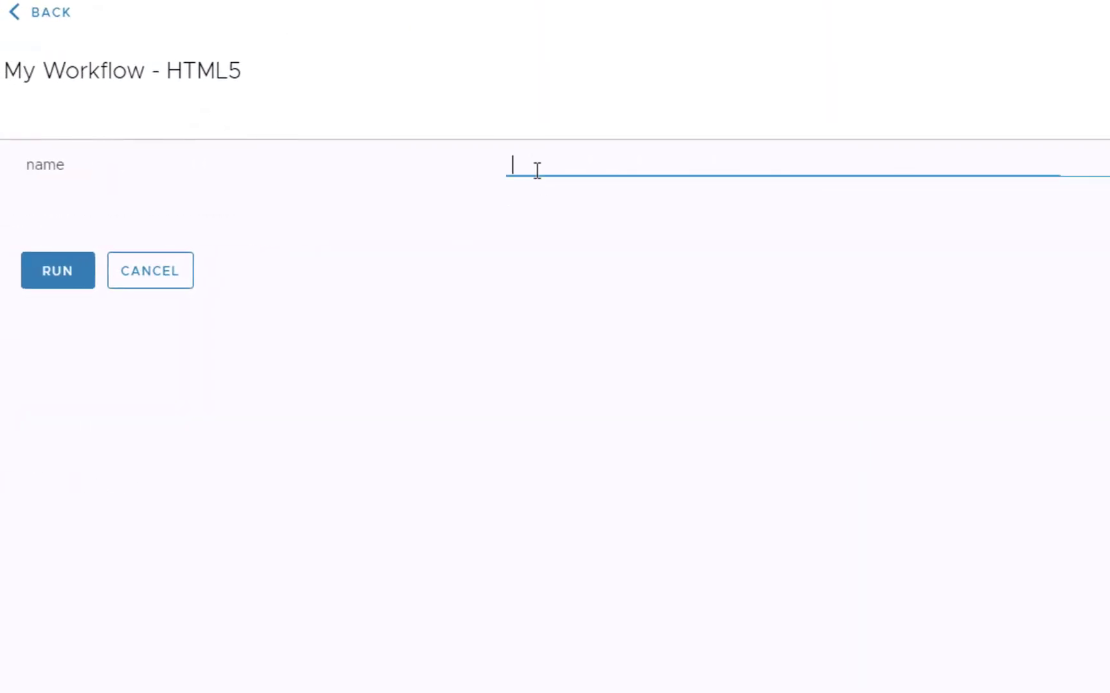
type("Brian")
left_click(68, 279)
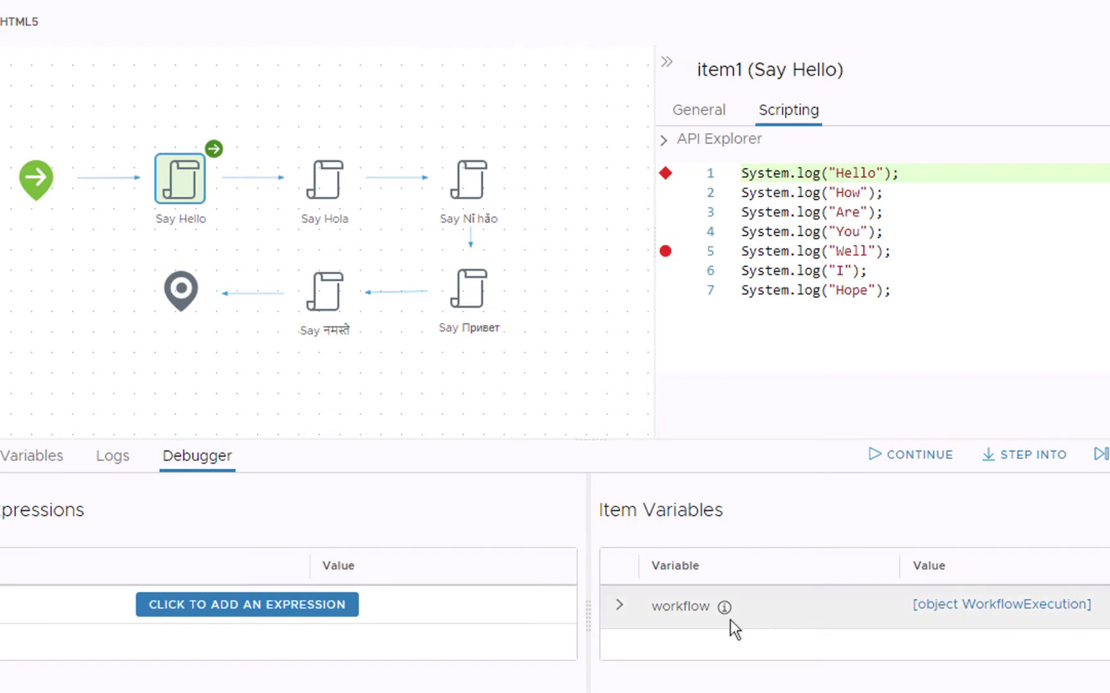
Expand the workflow item variable in the debugger, examine its properties, and collapse it again
left_click(619, 605)
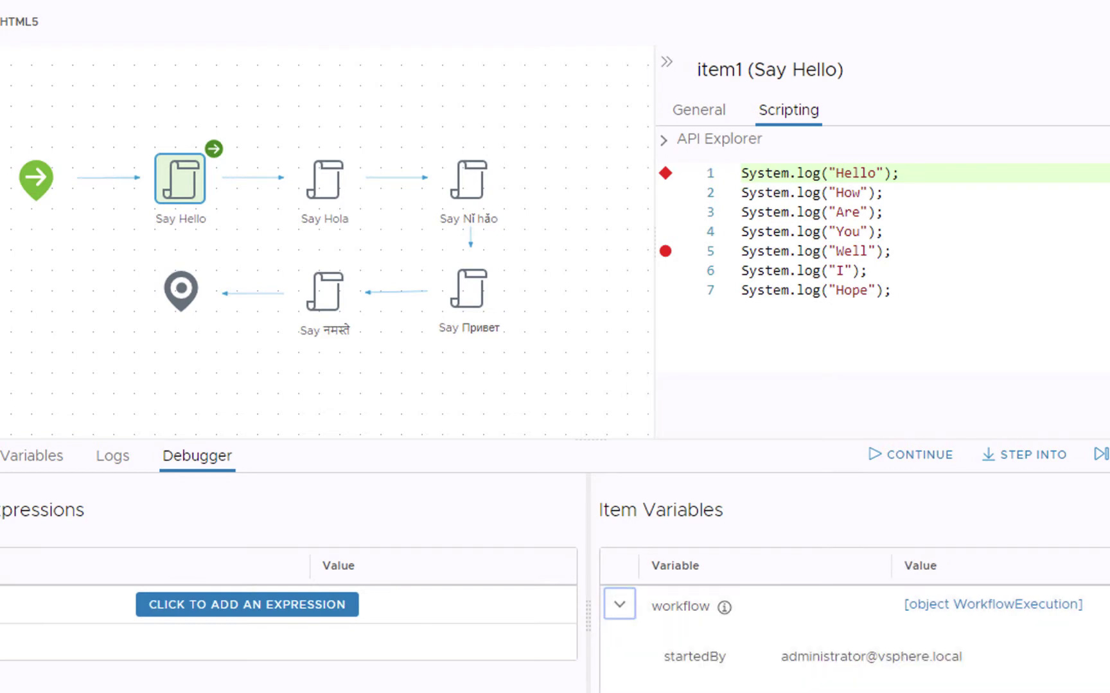
scroll(854, 578, "down", 5)
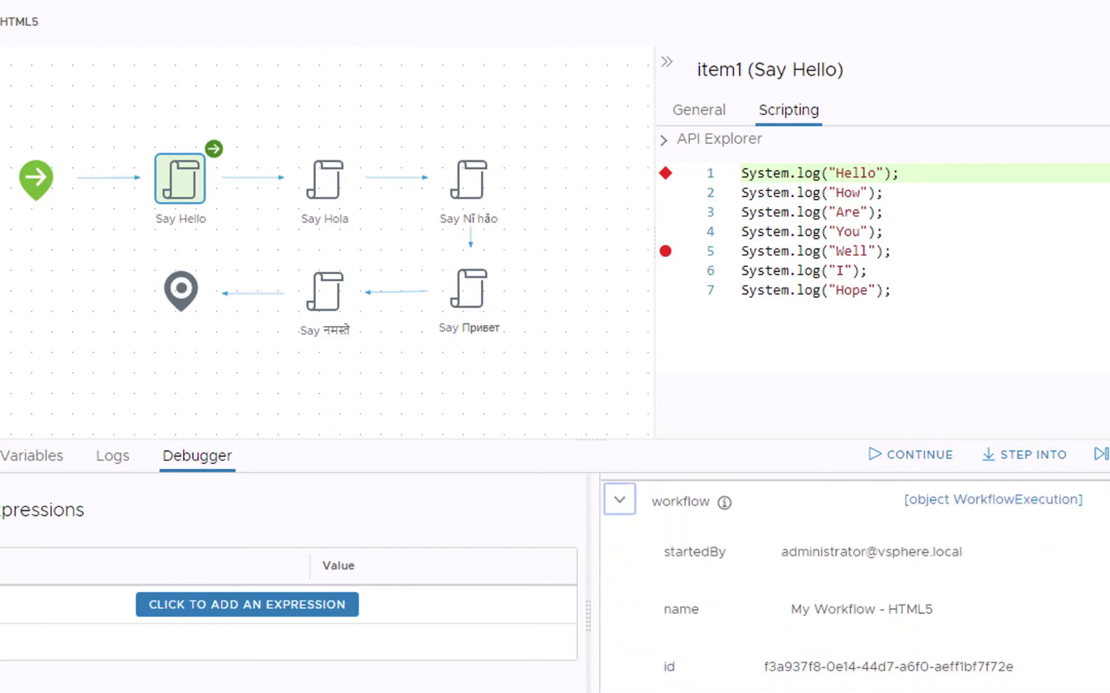
scroll(854, 578, "down", 3)
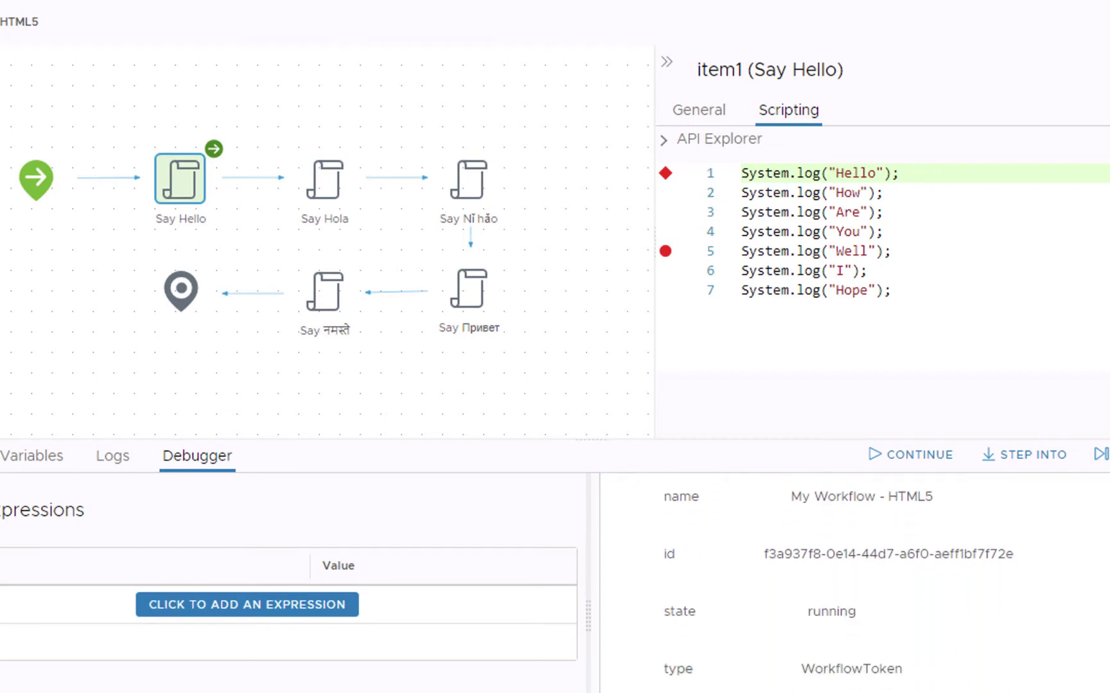
scroll(854, 578, "up", 5)
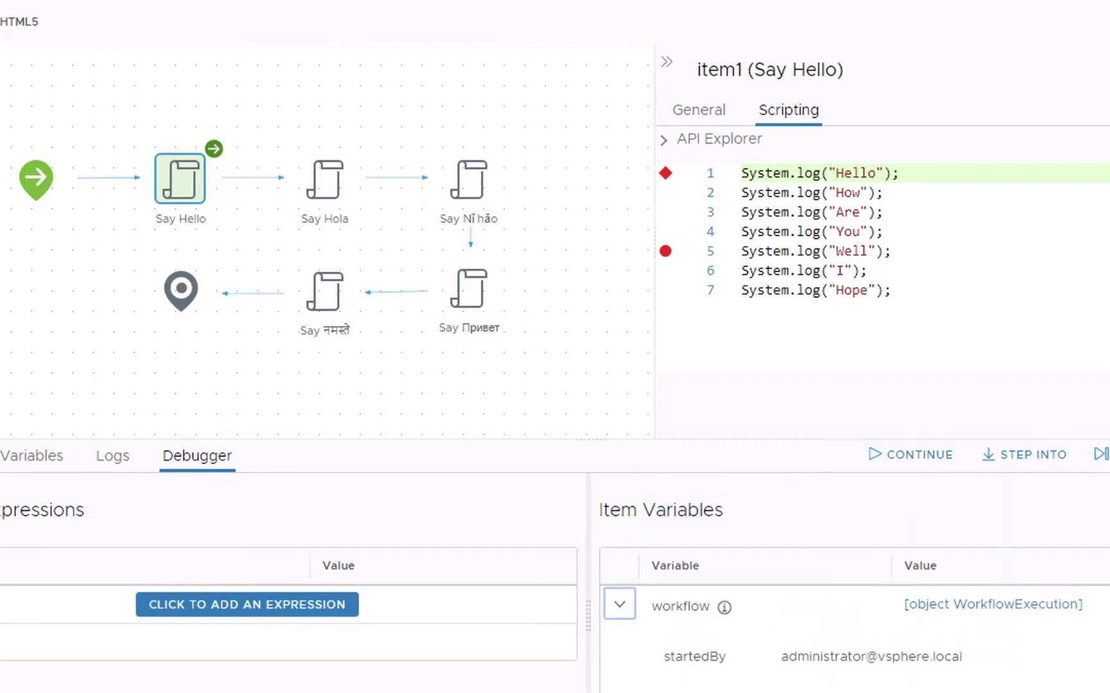
left_click(620, 607)
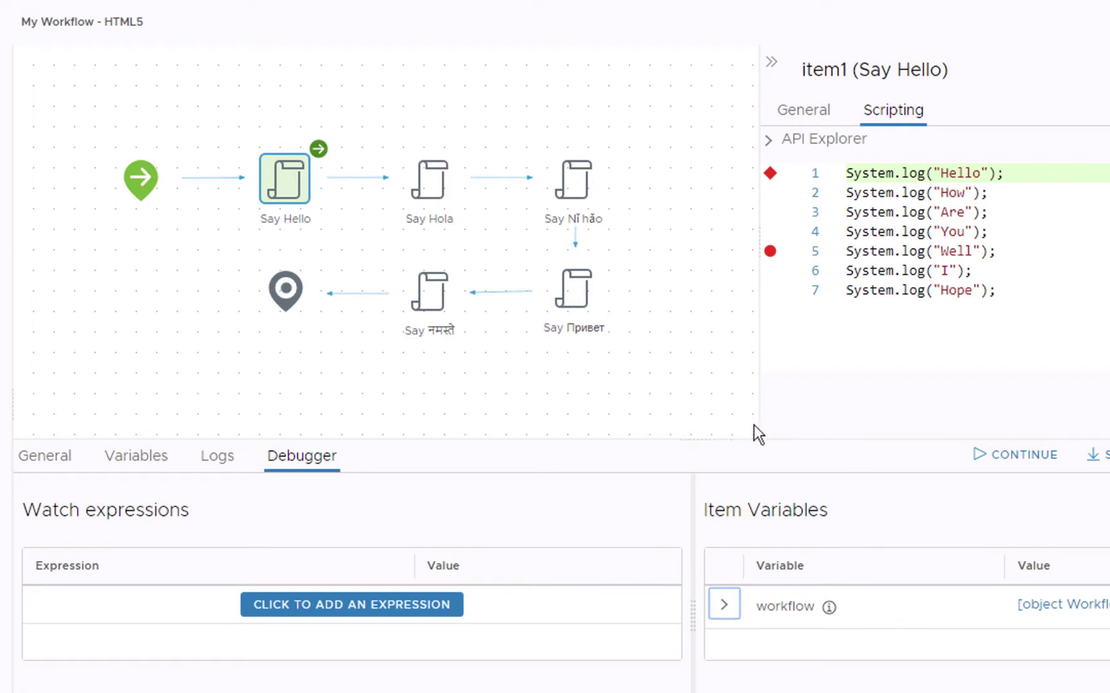
Continue the debug run through the remaining breakpoints until the workflow finishes
left_click(1000, 455)
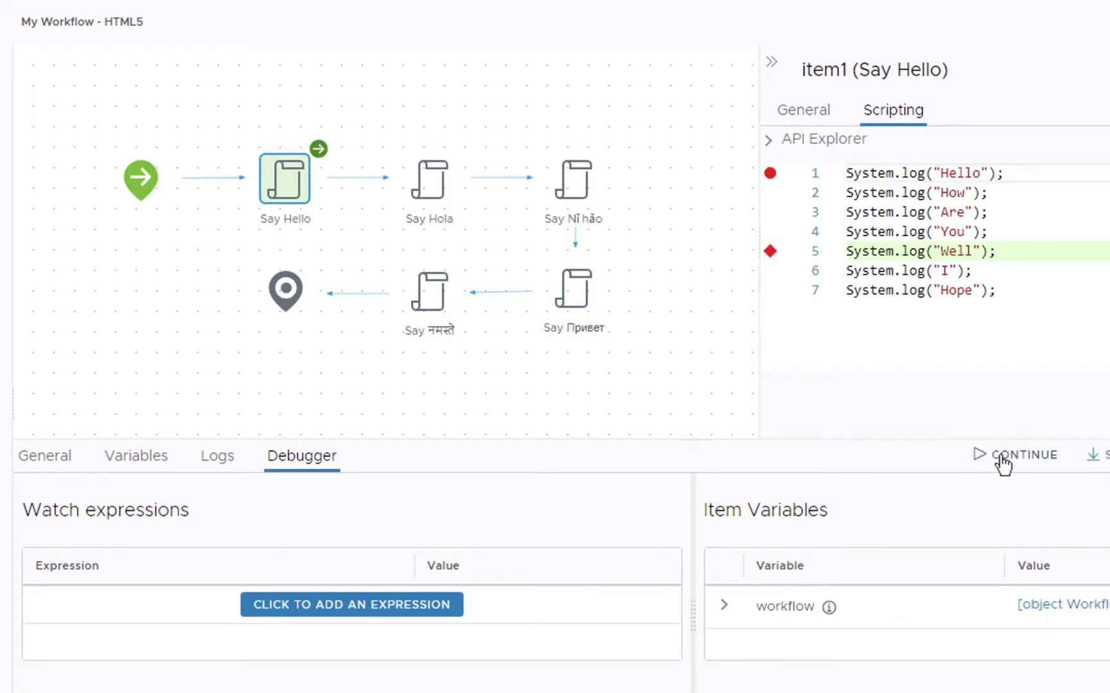
left_click(999, 456)
left_click(1000, 455)
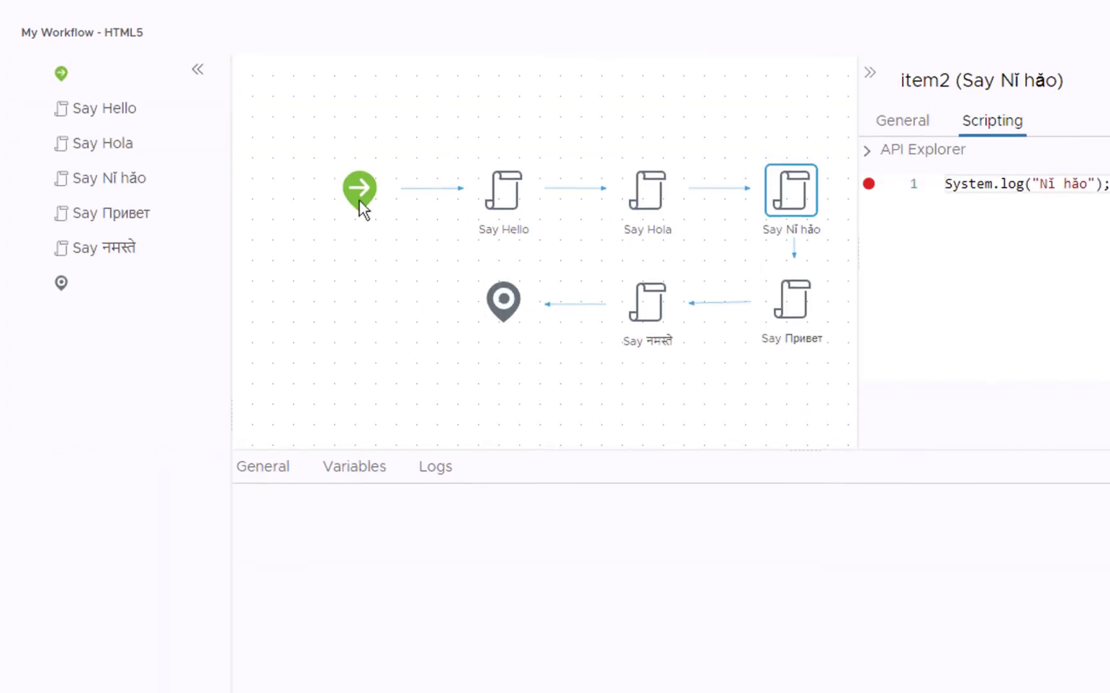
Return to editing the workflow and create an input parameter named name of type string
left_click(200, 53)
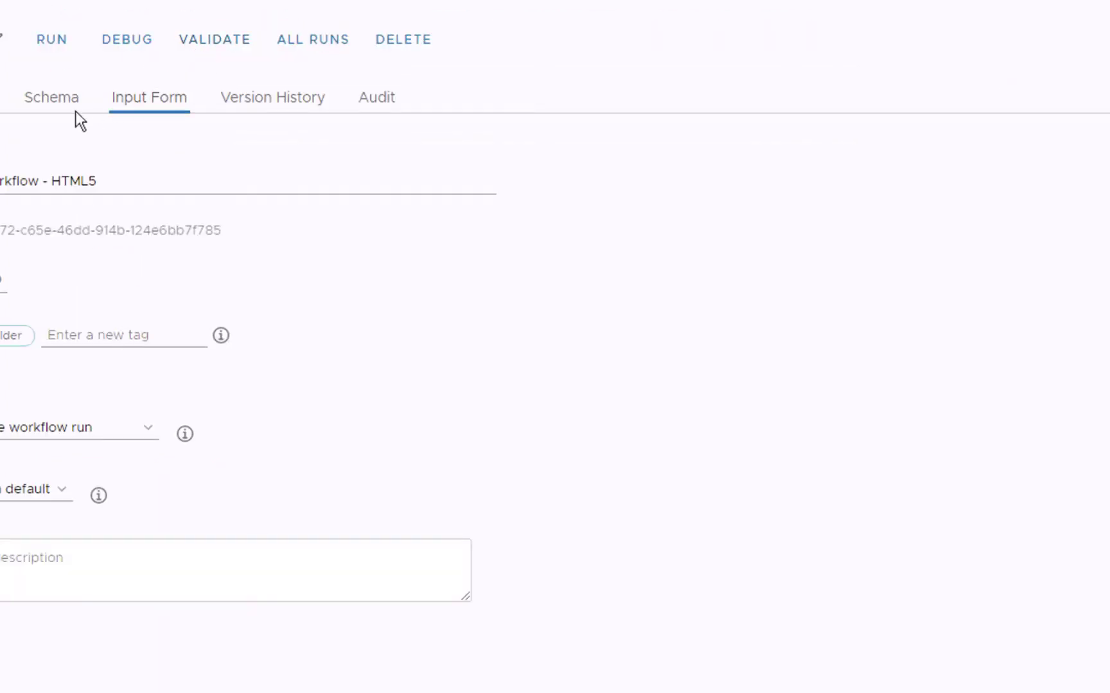
left_click(48, 108)
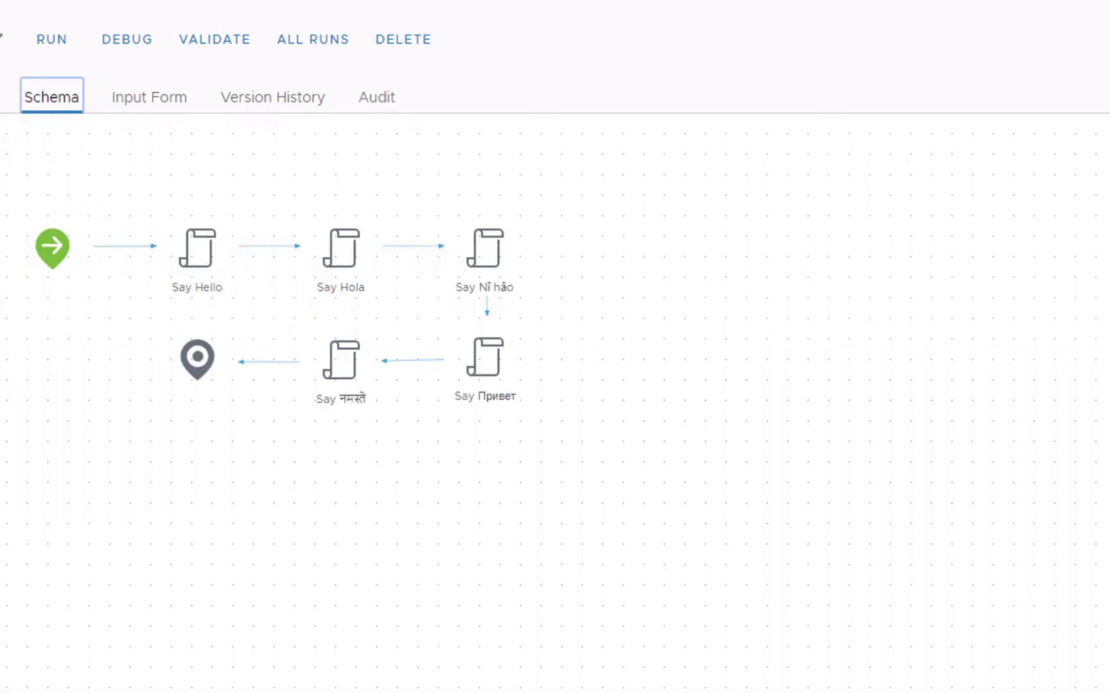
left_click(0, 97)
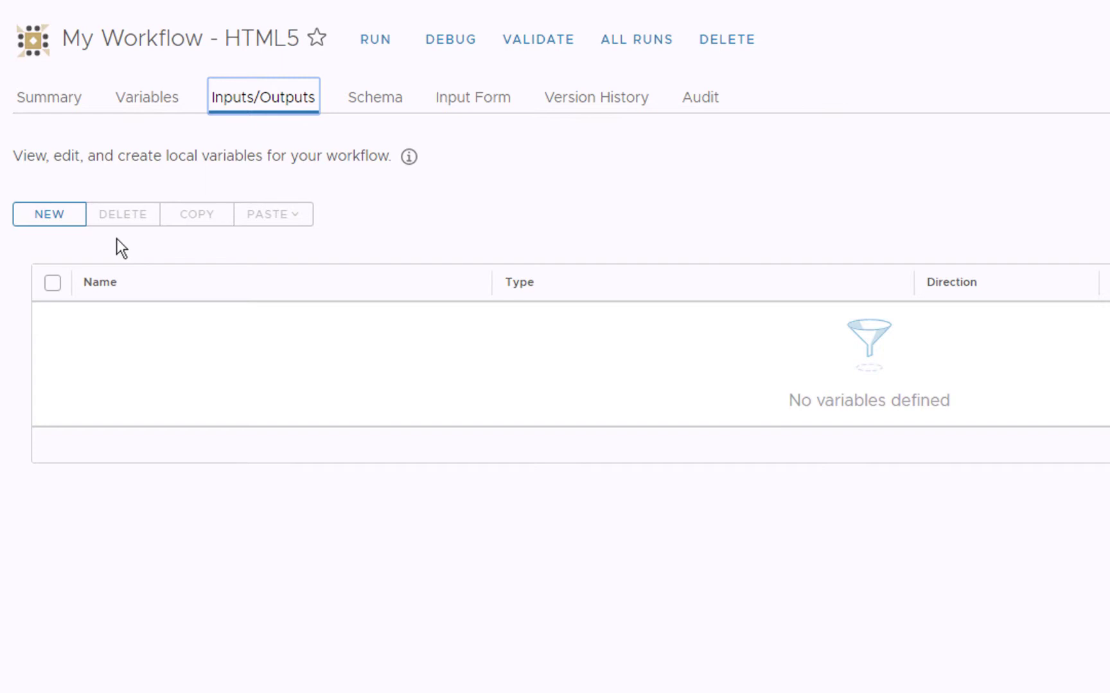
left_click(60, 222)
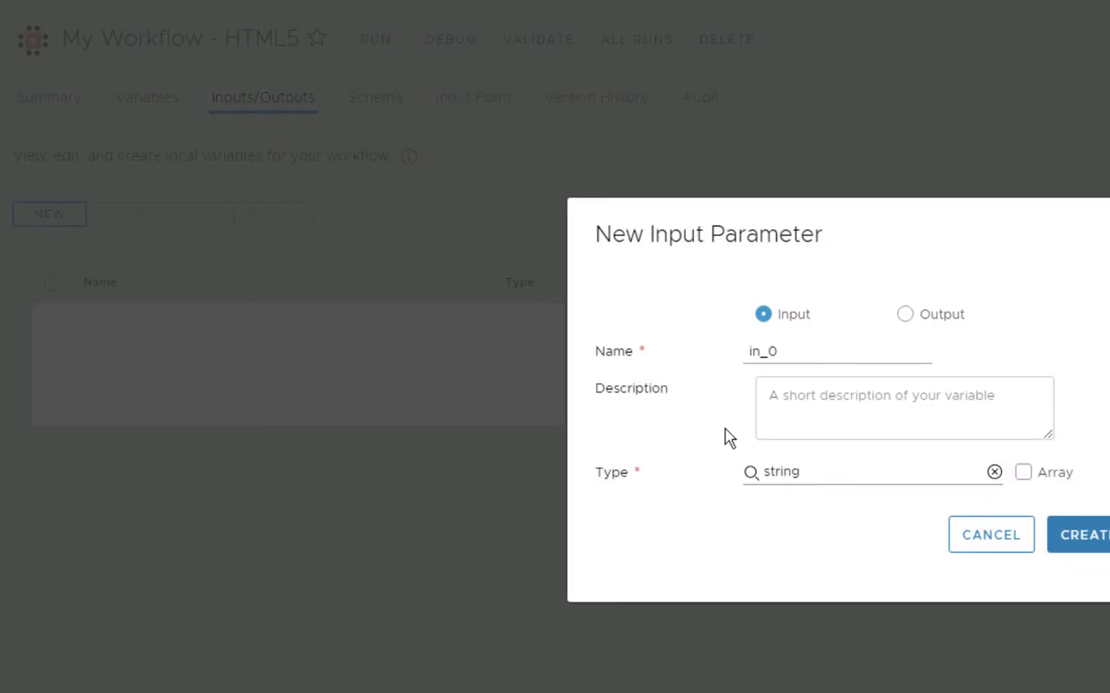
left_click_drag(822, 355, 695, 355)
type("name")
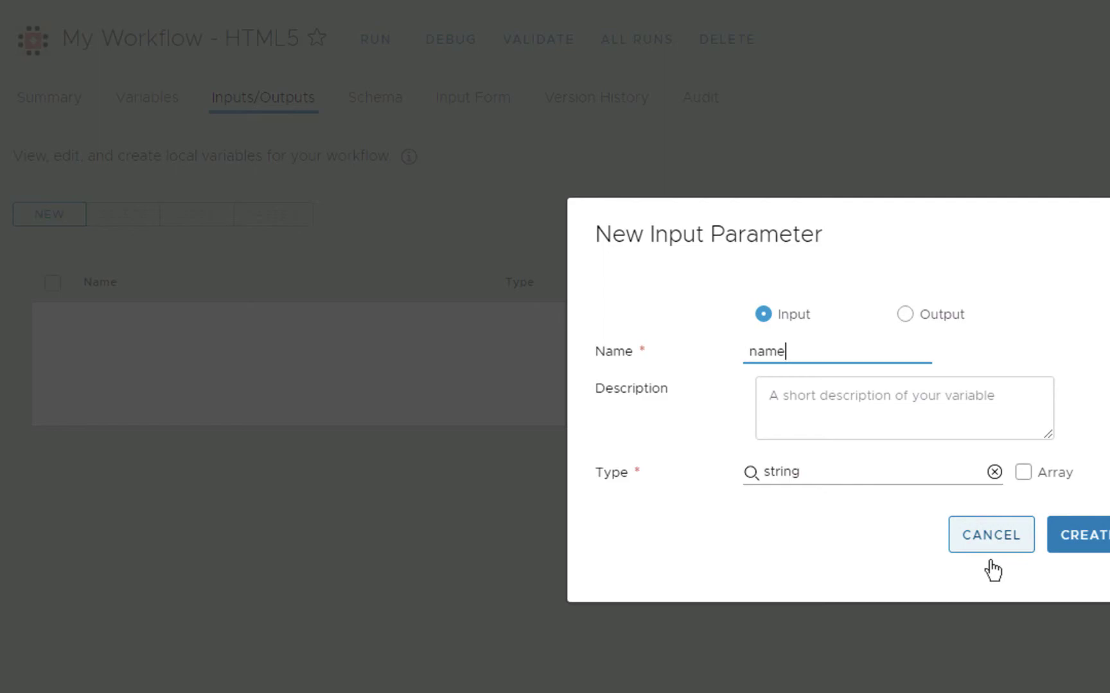
left_click(1086, 546)
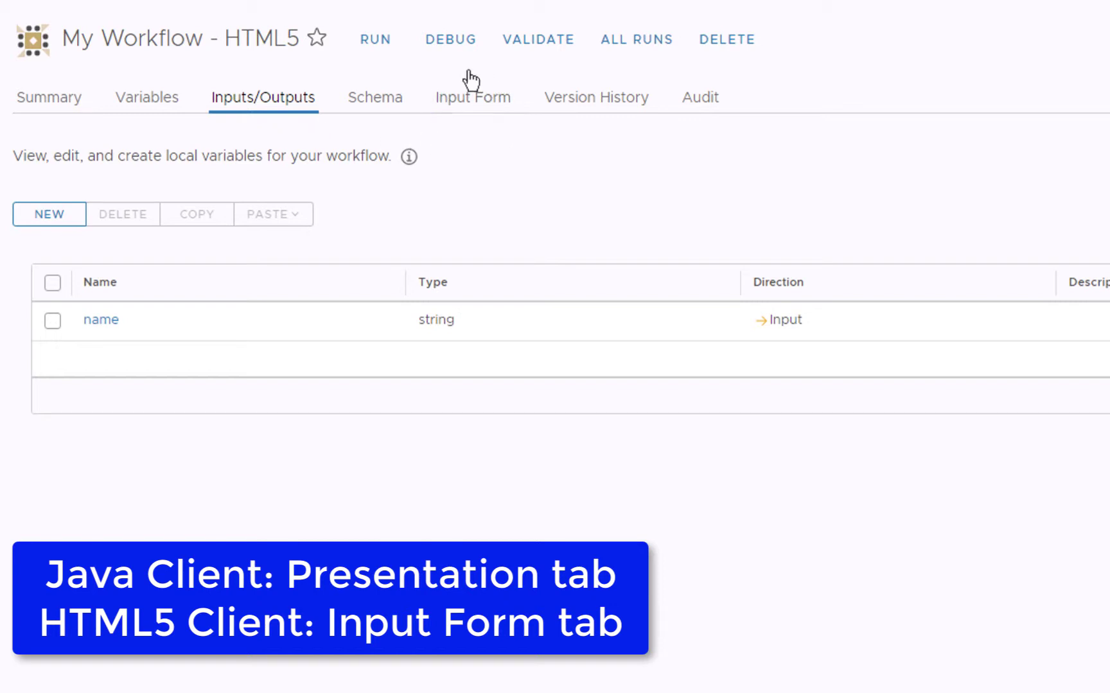
Check the name field on the workflow's input form and its input parameter listing, and return to the schema
left_click(472, 106)
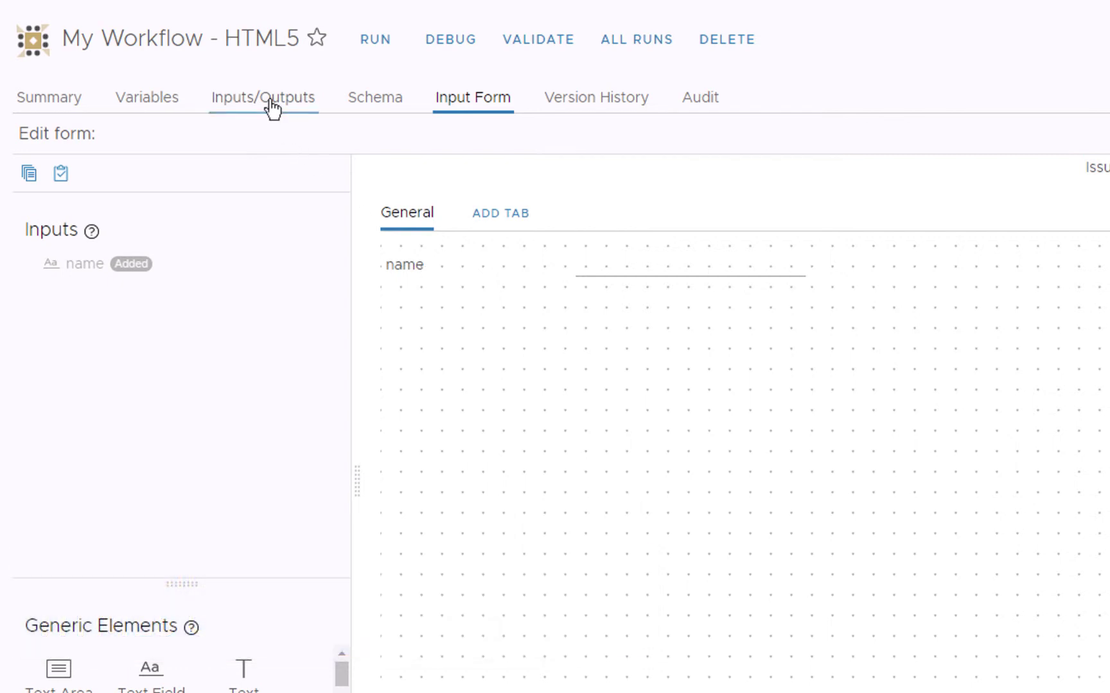
left_click(273, 106)
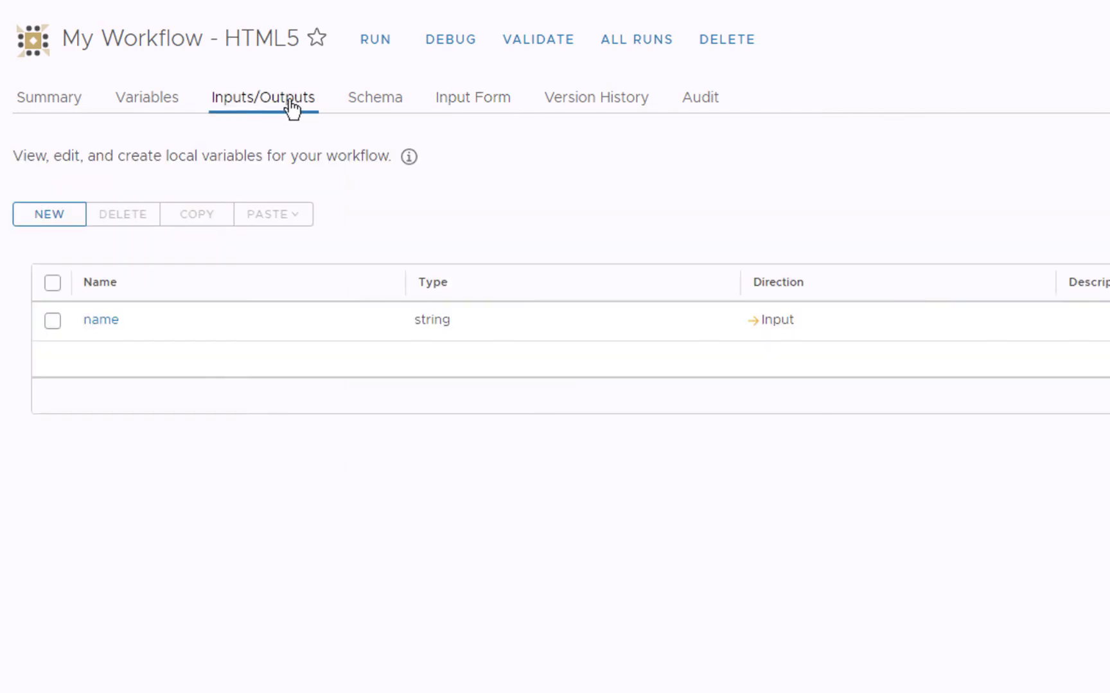
left_click(364, 114)
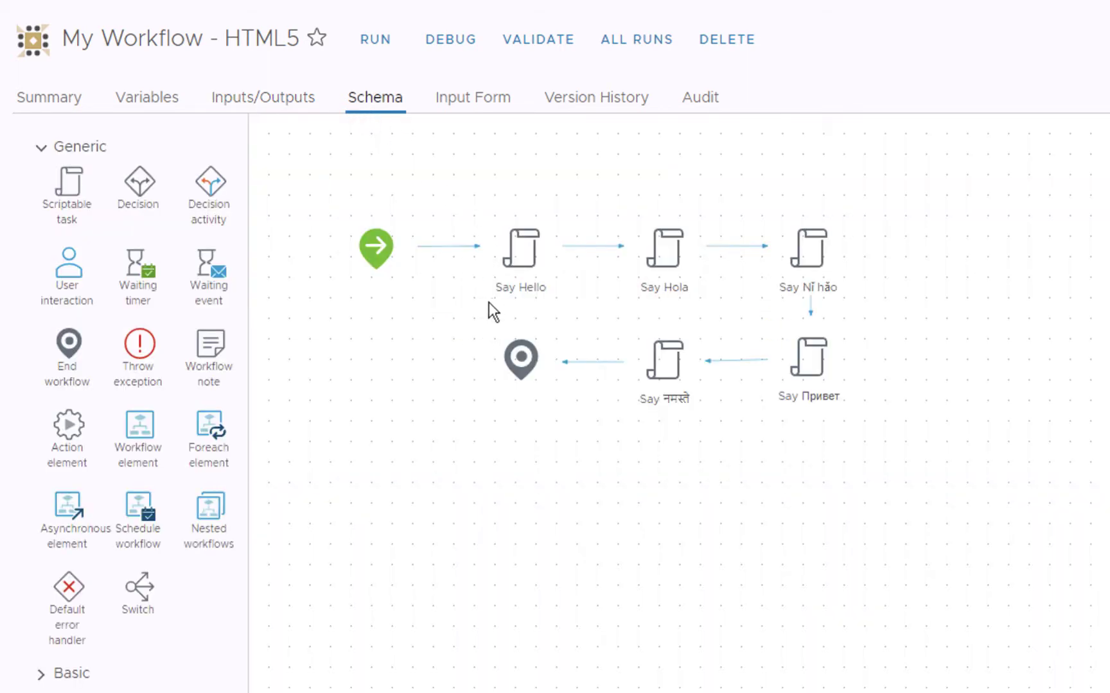
Add the workflow's name variable as an input of the Say Hello scriptable task
left_click(524, 246)
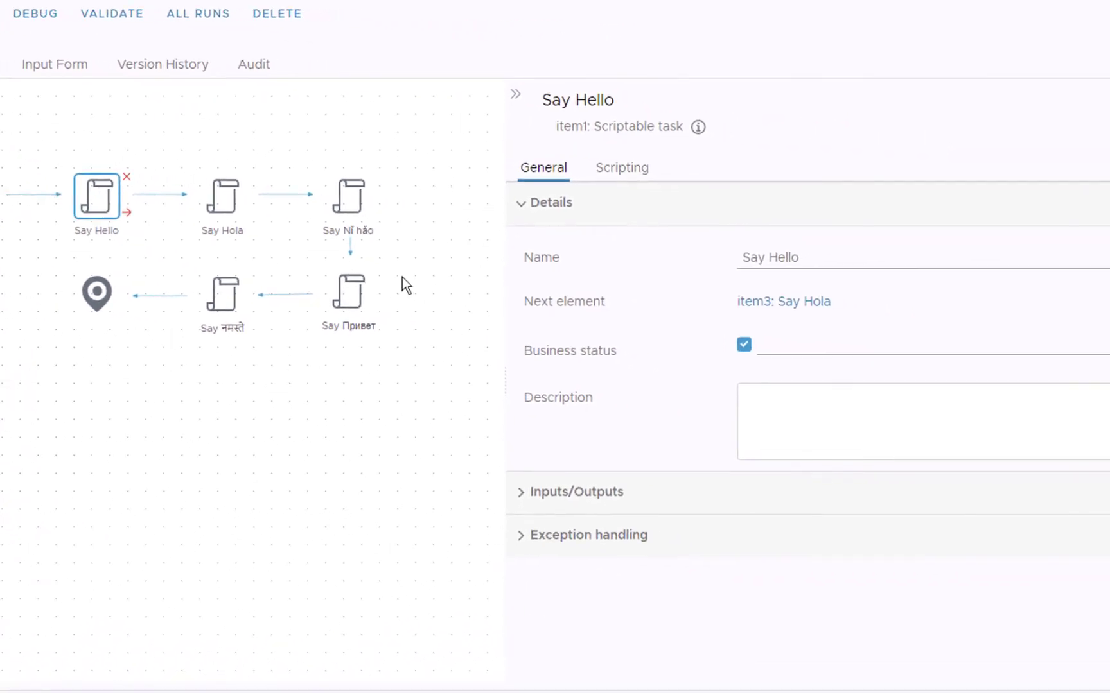
left_click(547, 494)
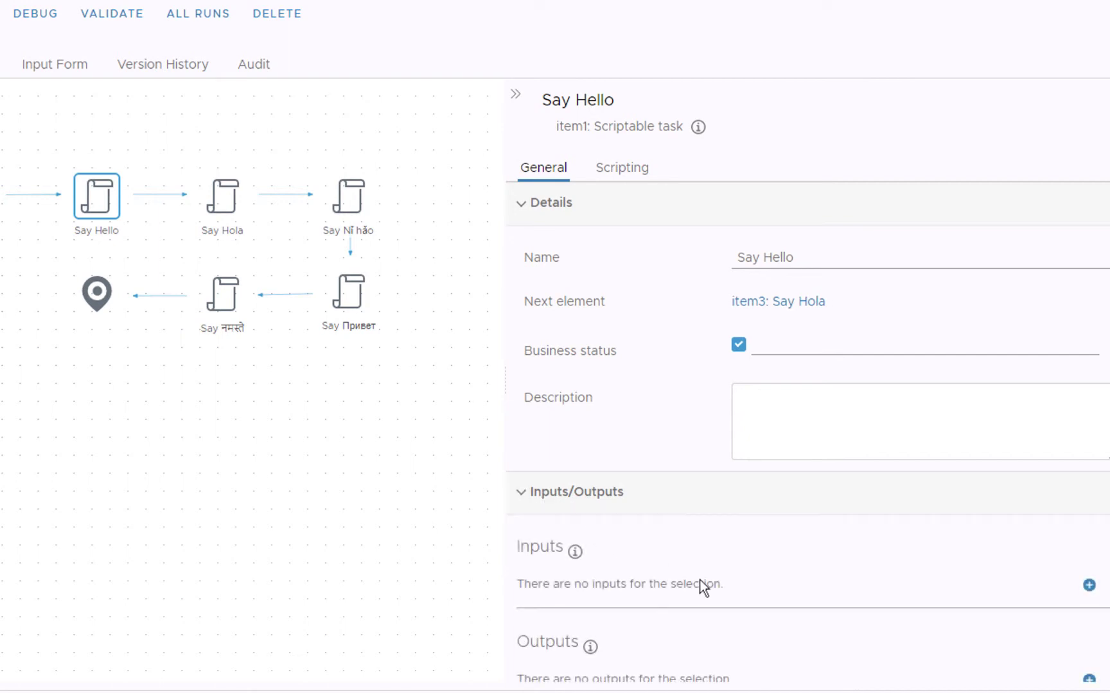
left_click(1089, 585)
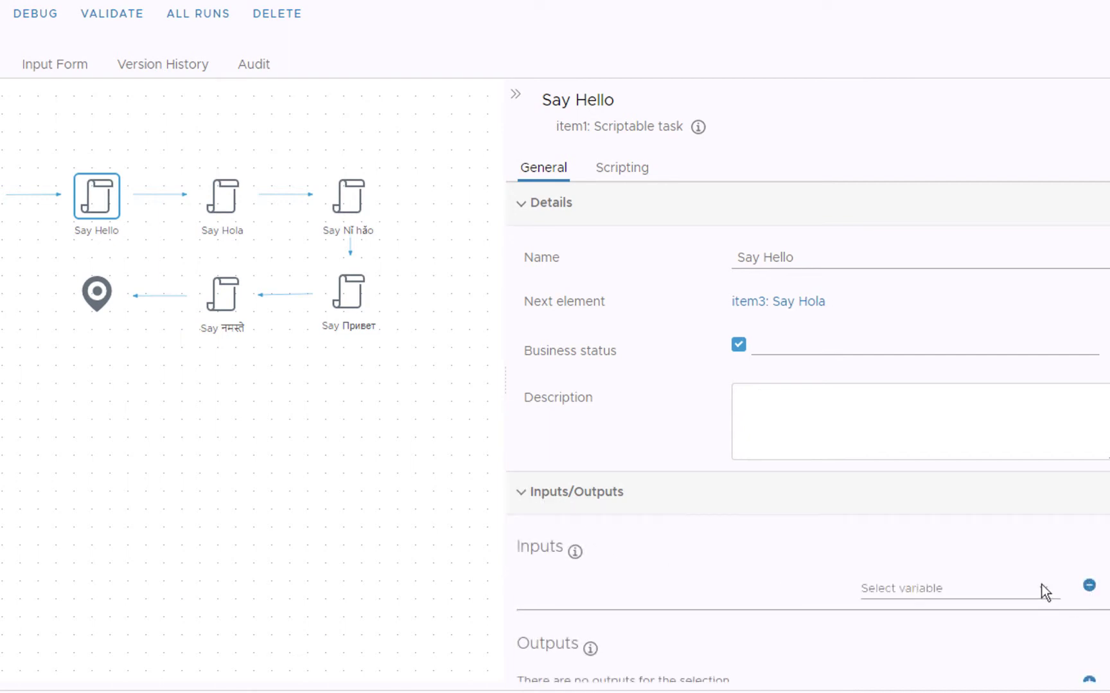
left_click(980, 594)
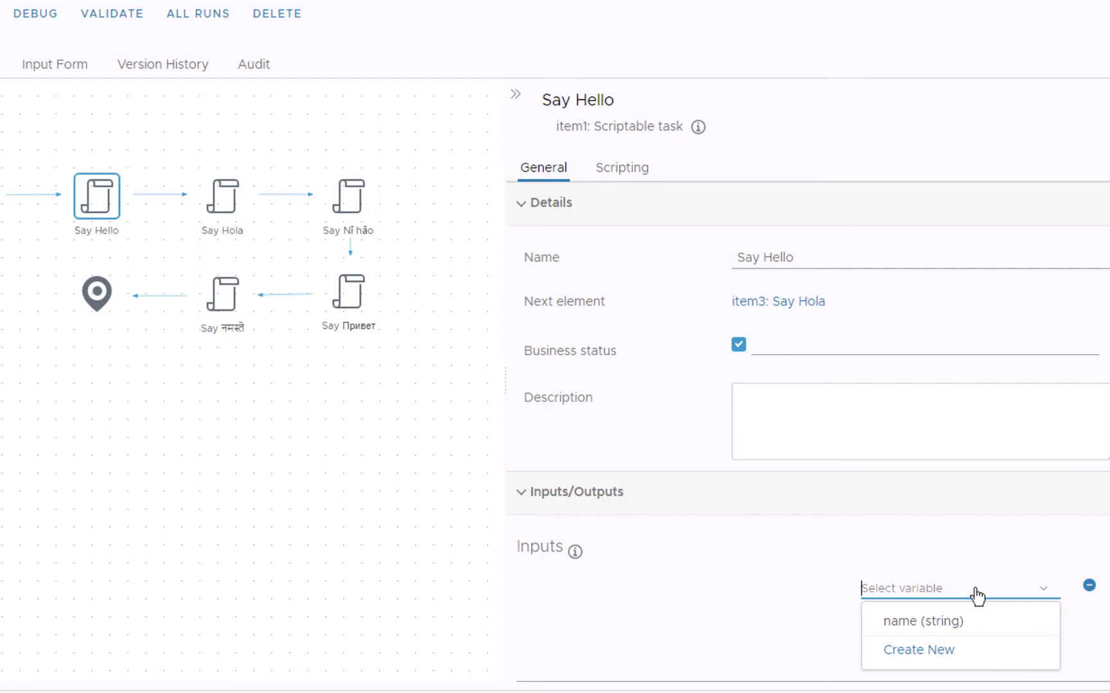
left_click(956, 624)
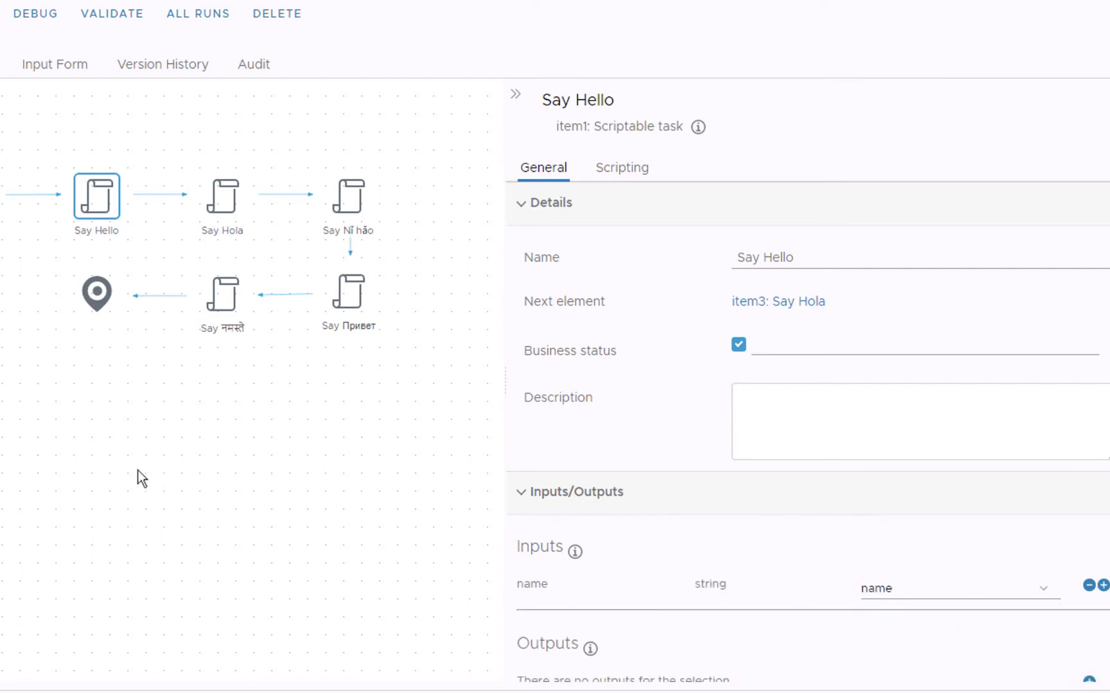
Save the workflow and start it in debug mode with a first name entered for its name input
left_click(40, 17)
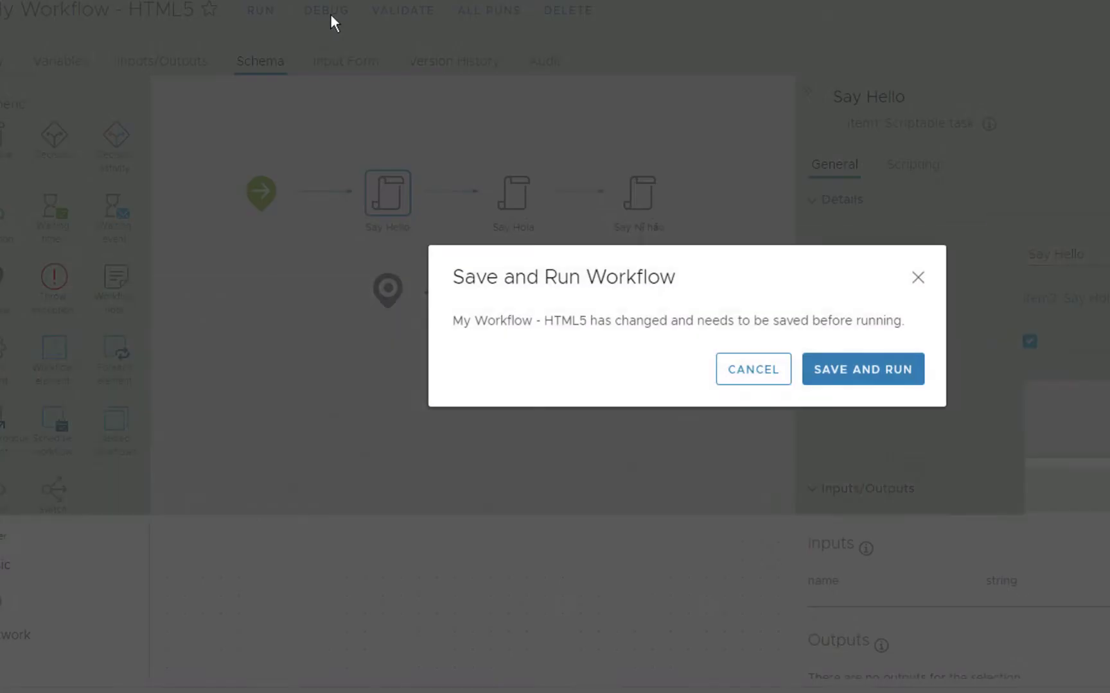
left_click(846, 364)
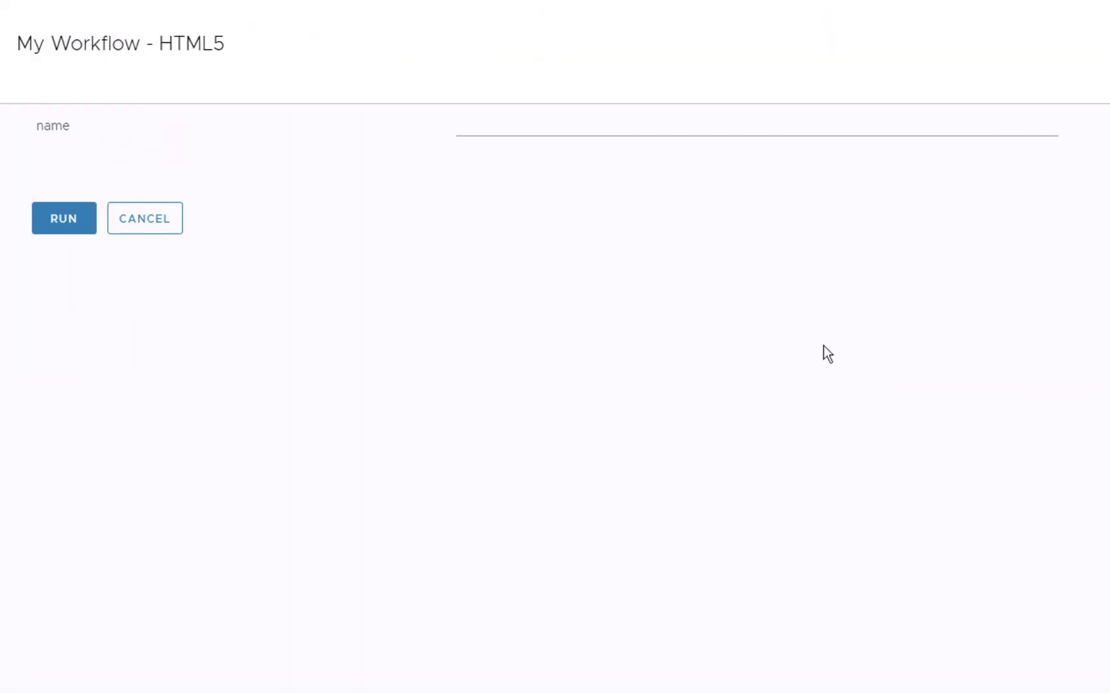
left_click(570, 122)
type("Br")
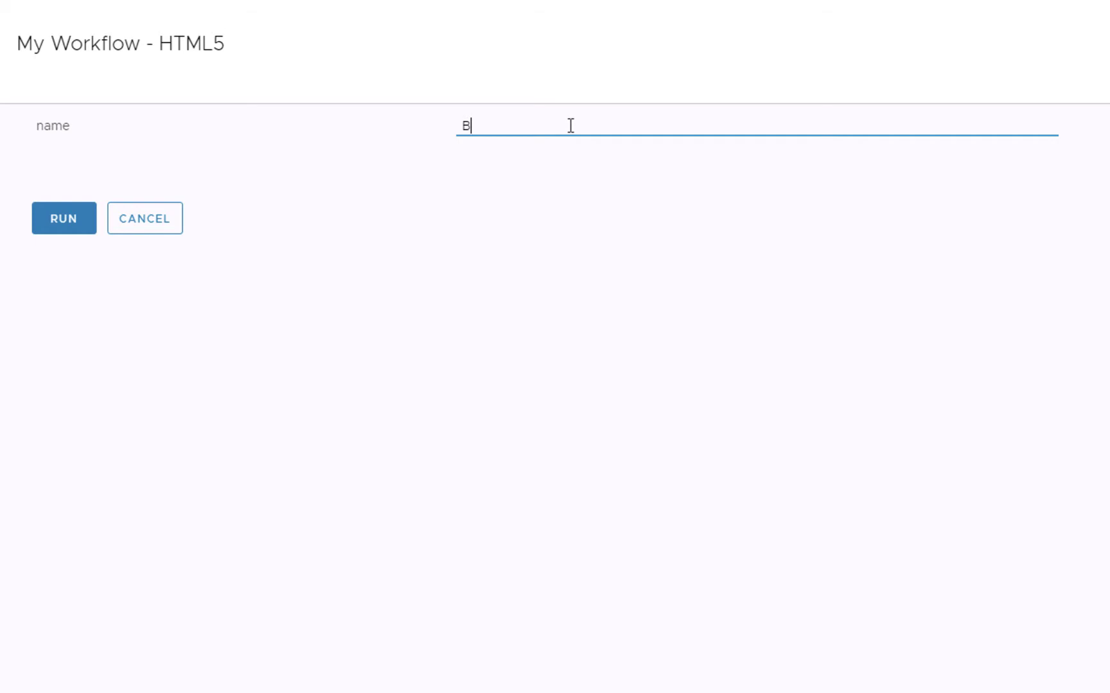
type("ian")
left_click(80, 226)
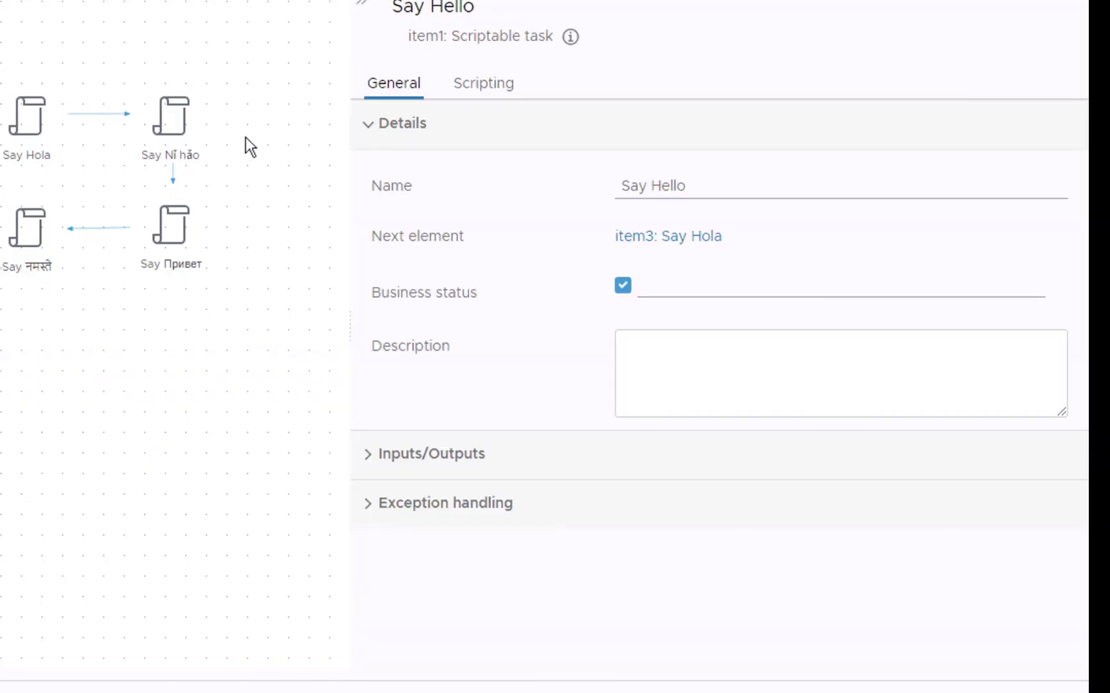
Set breakpoints on lines 1 and 5 of the Say Hello script and debug the workflow with a first name as input
left_click(488, 86)
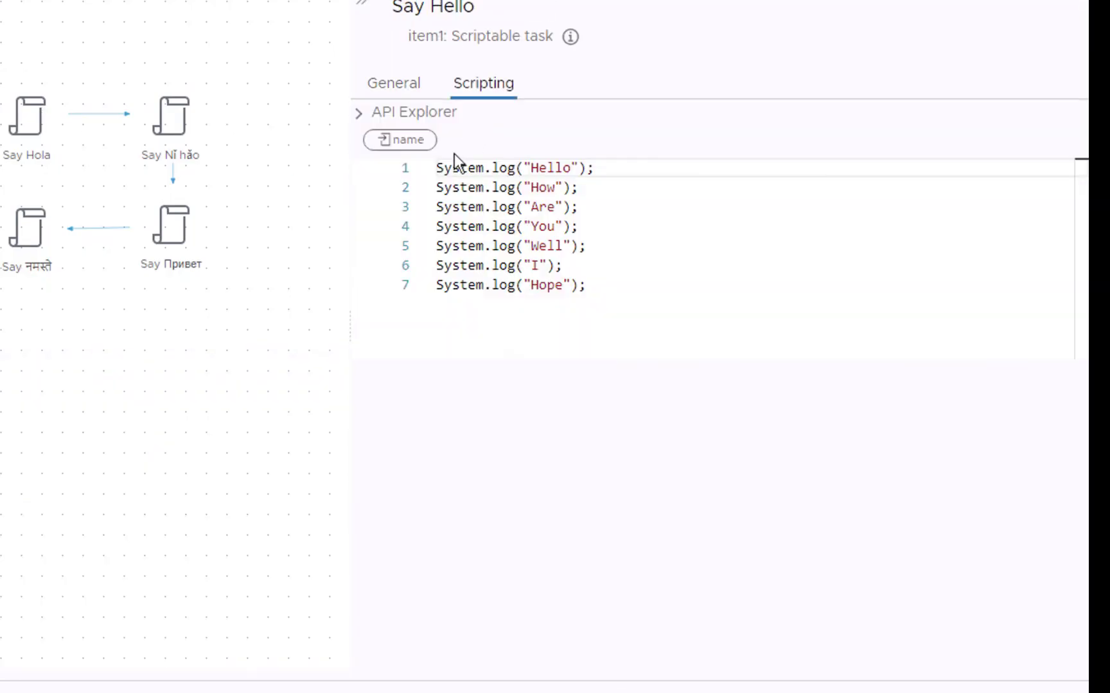
left_click(362, 169)
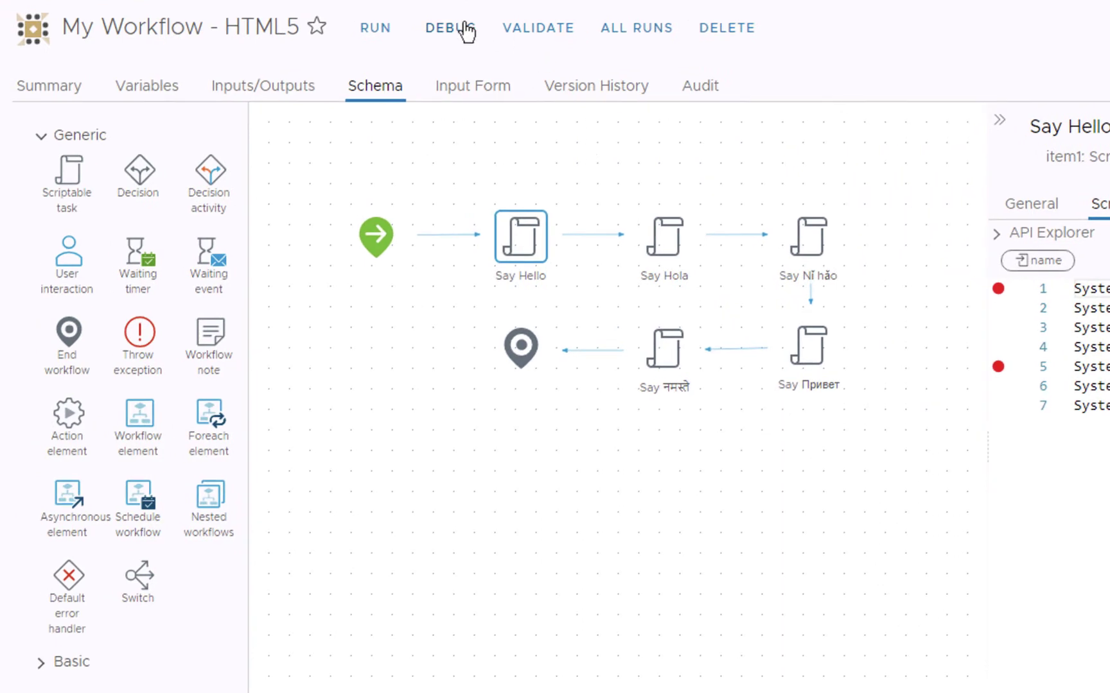
left_click(466, 25)
left_click(608, 156)
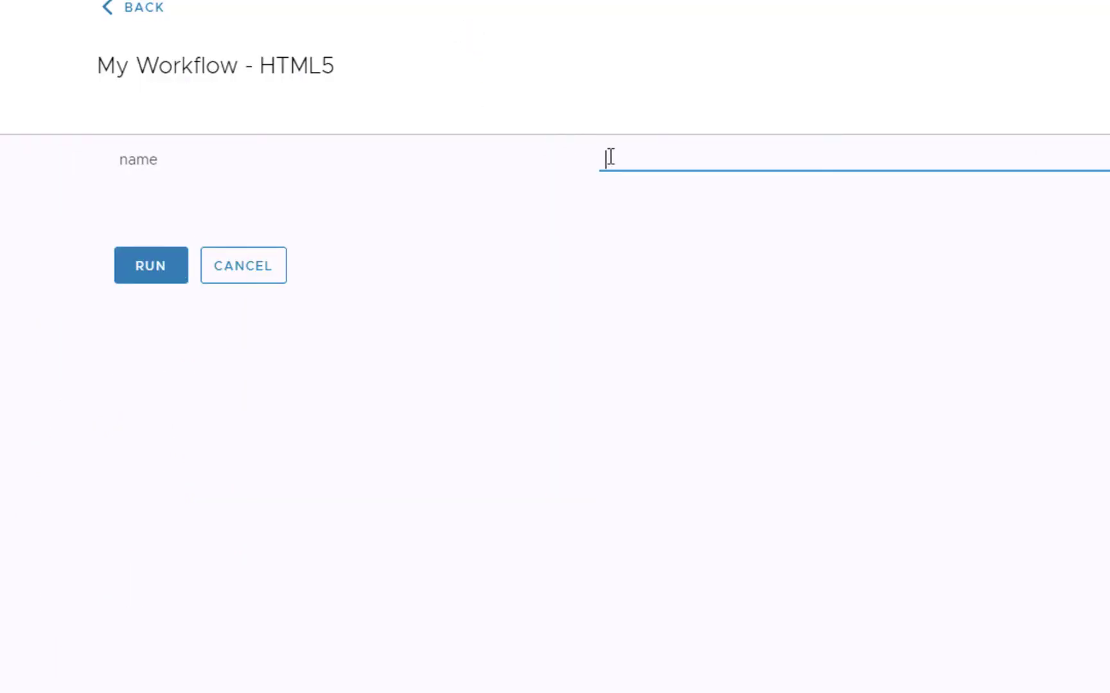
type("Brian")
left_click(149, 271)
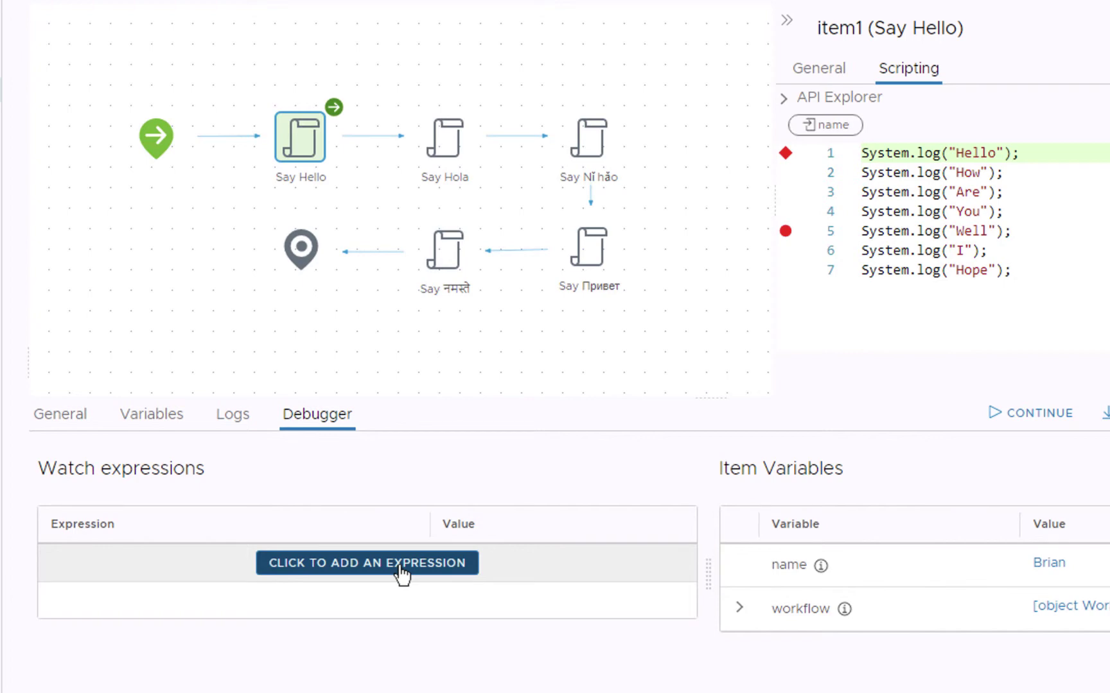
Open and cancel a new watch expression, and continue the debug run through the breakpoints until the workflow finishes
left_click(401, 568)
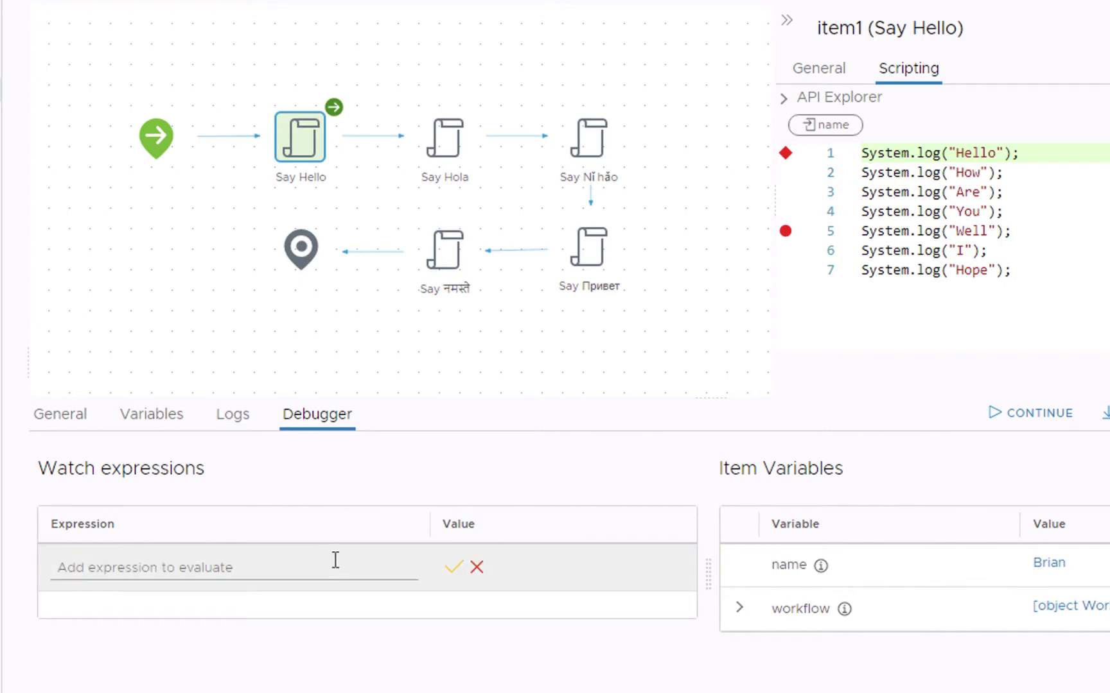
left_click(476, 568)
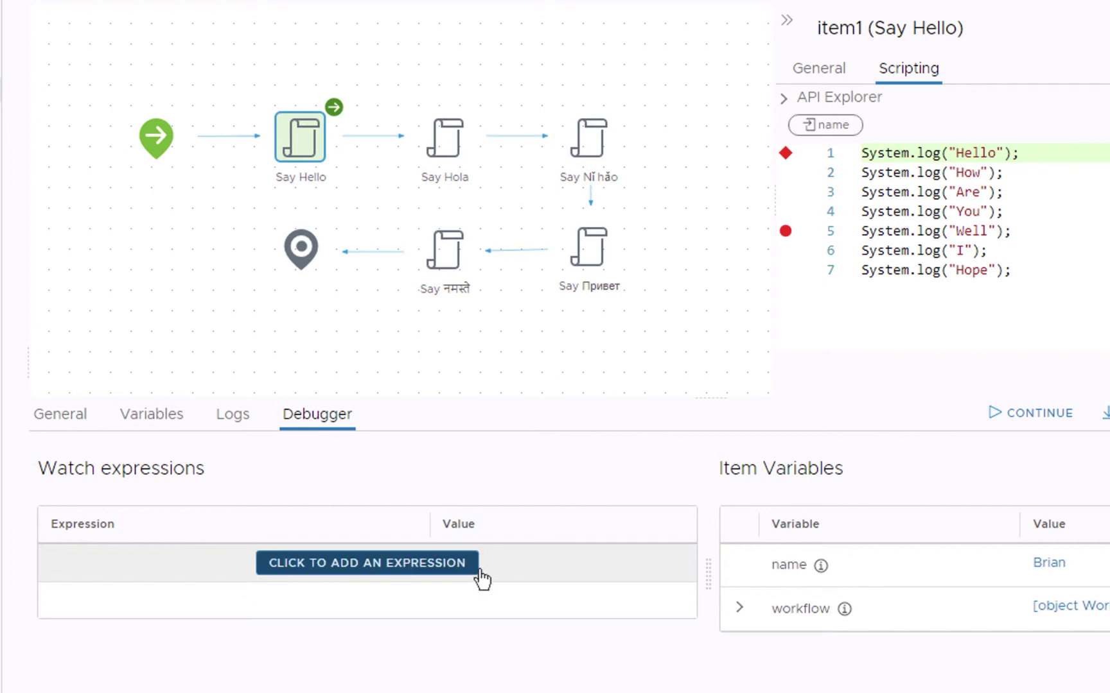
scroll(501, 575, "up", 3)
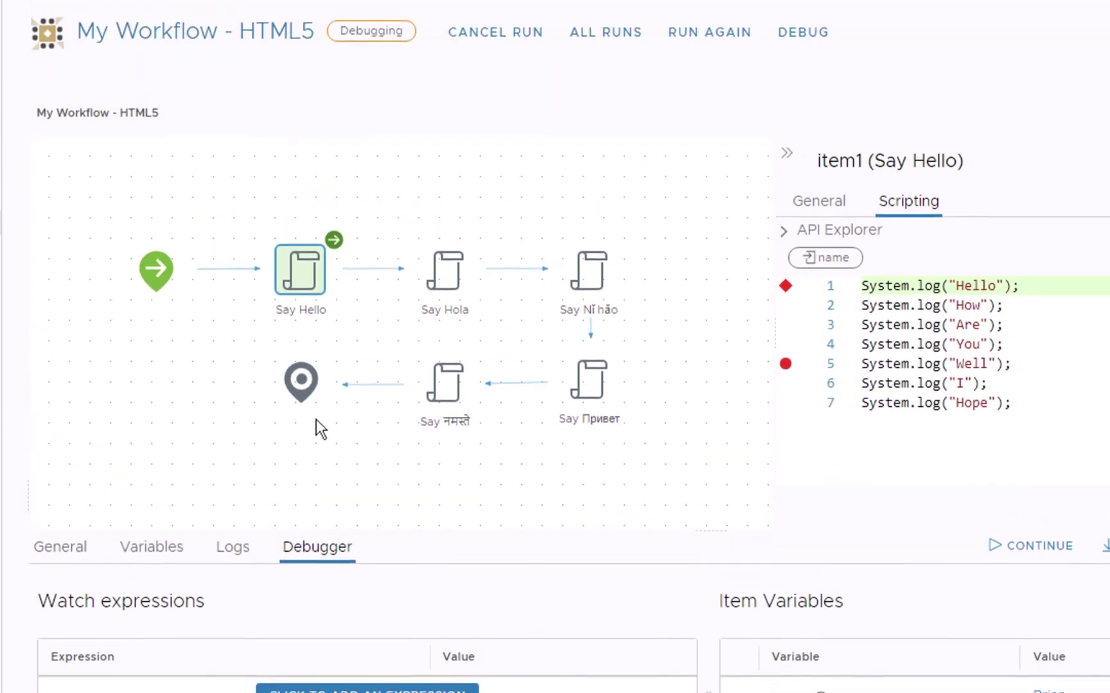
left_click(1021, 556)
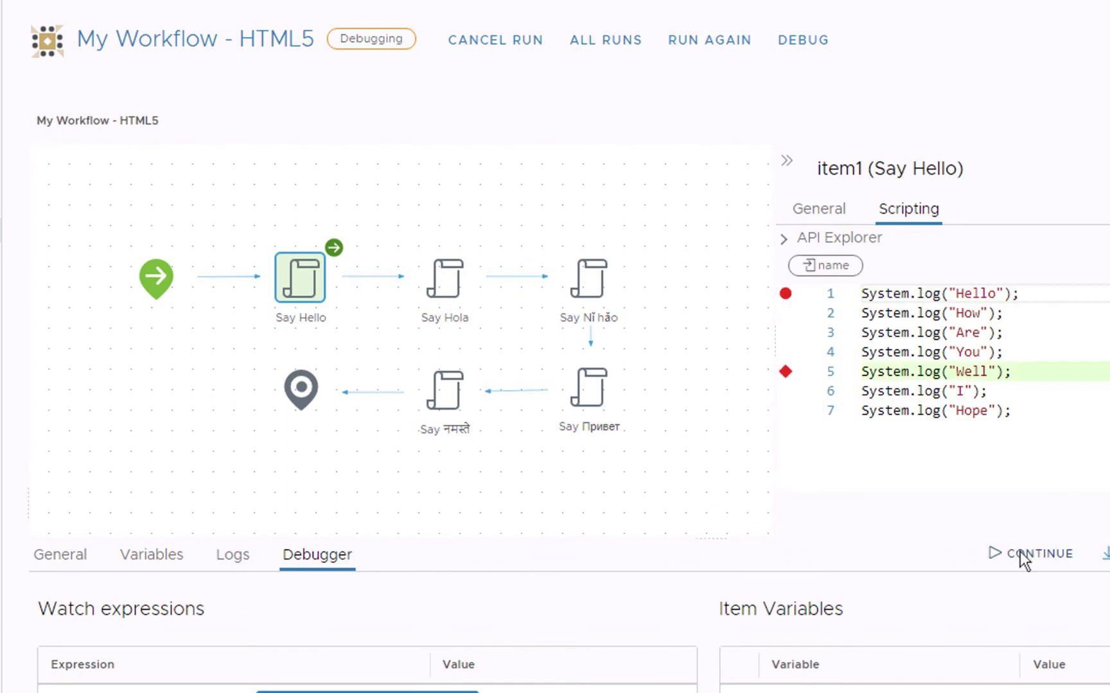
left_click(1020, 551)
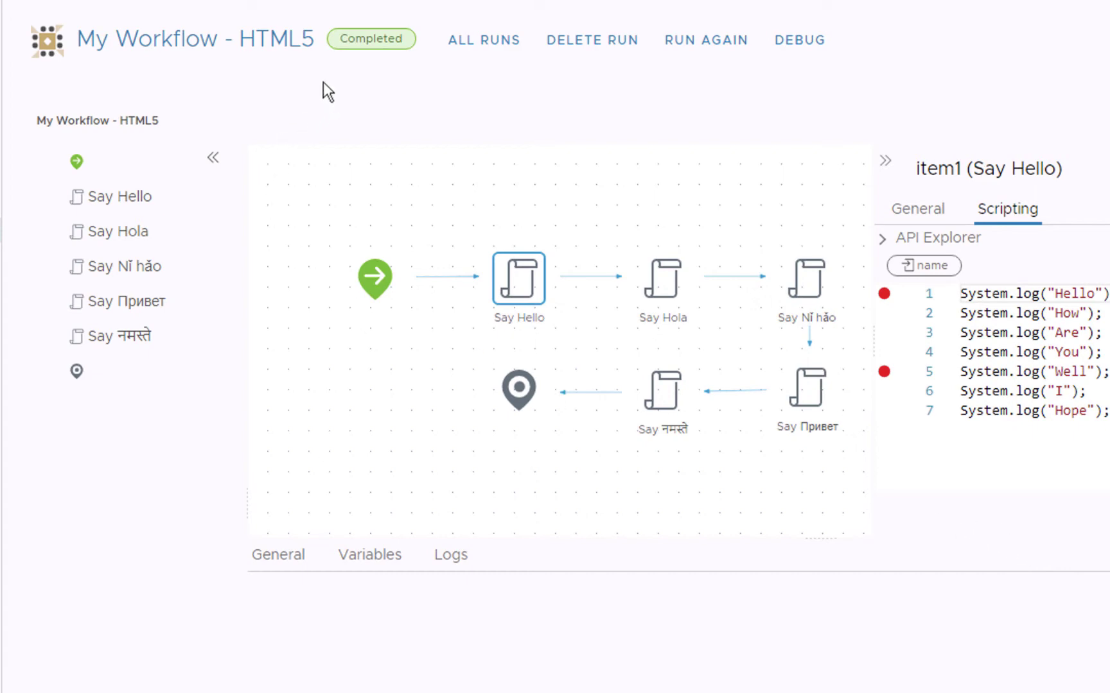
Return to the workflow's schema for editing and open the script of the Say Hello task
left_click(171, 40)
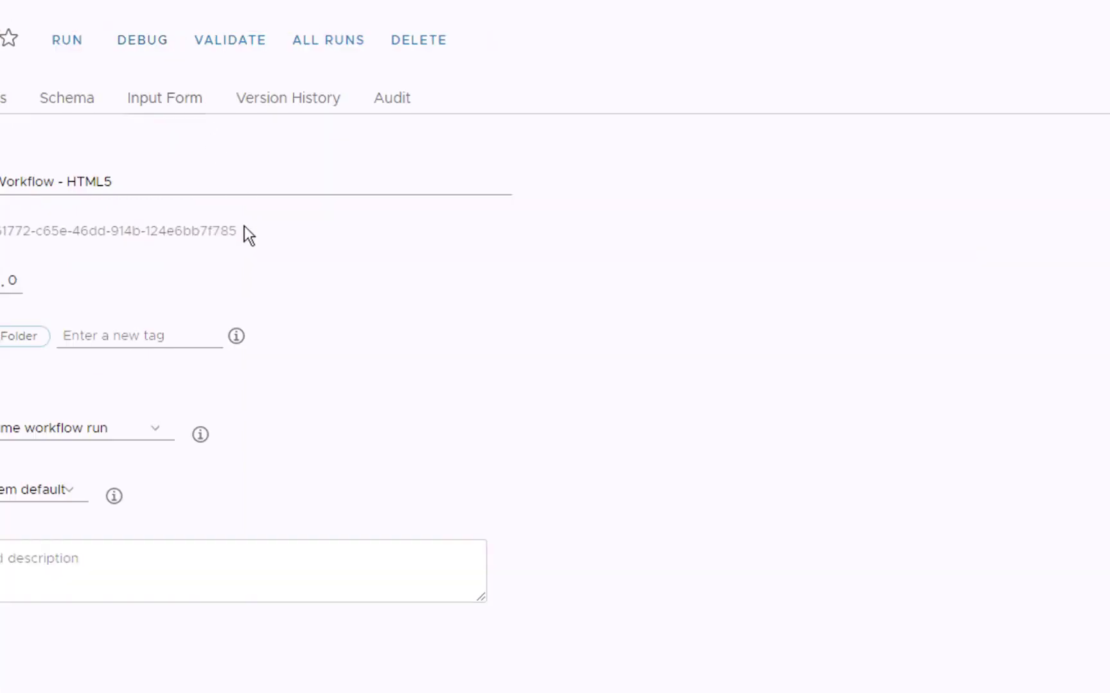
left_click(371, 40)
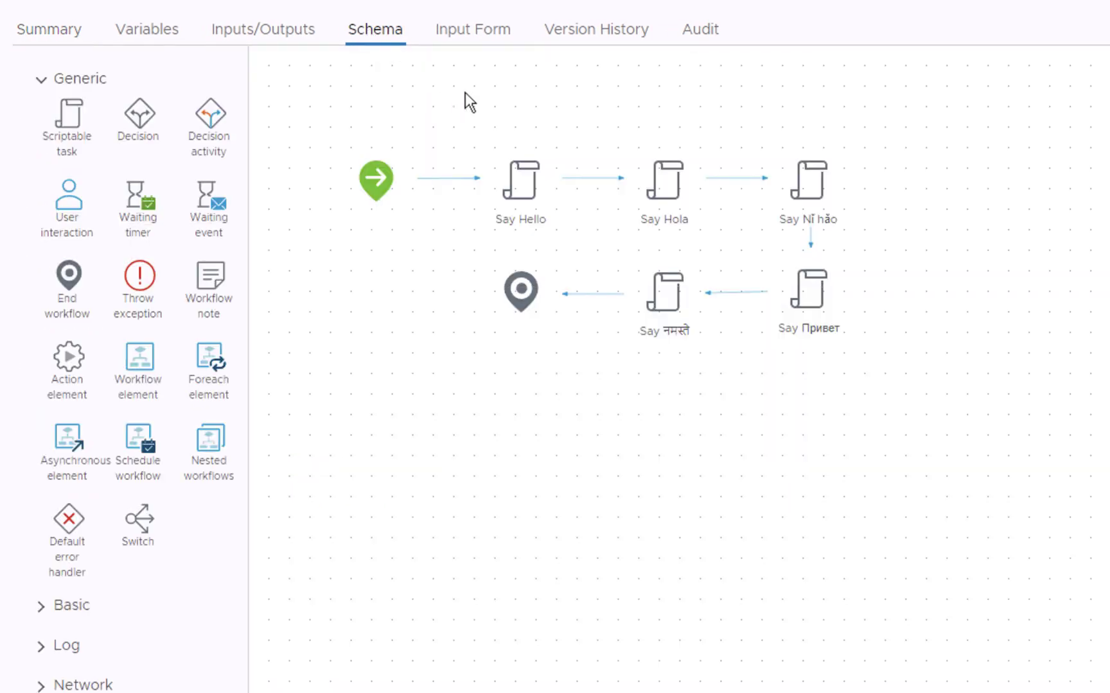
left_click(513, 173)
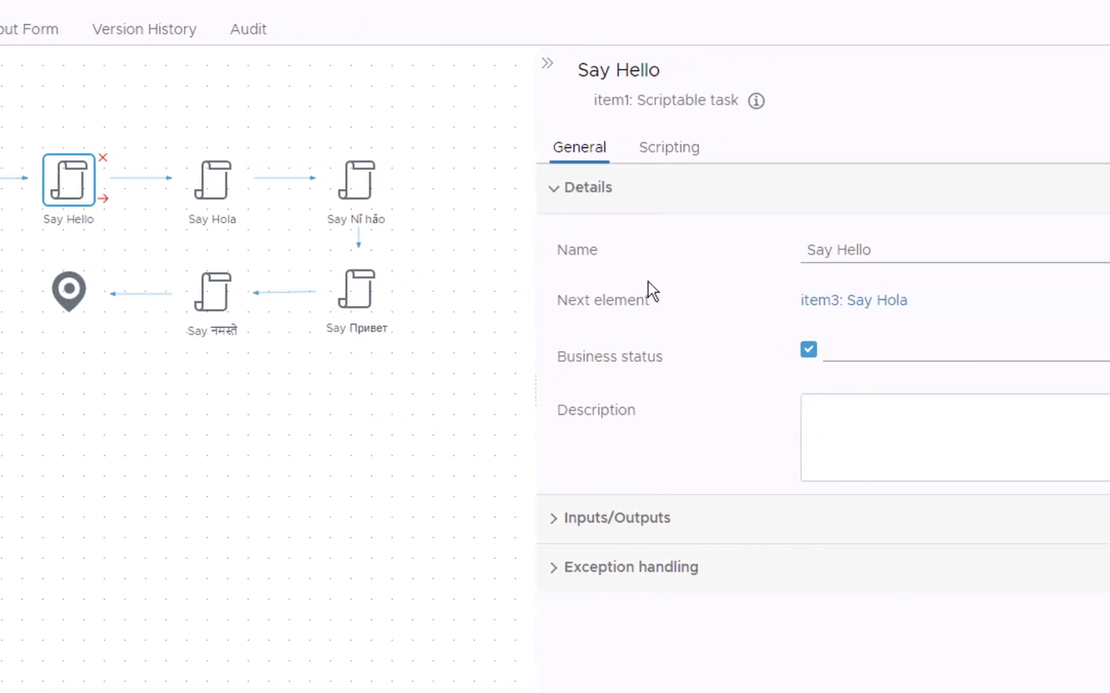
left_click(668, 153)
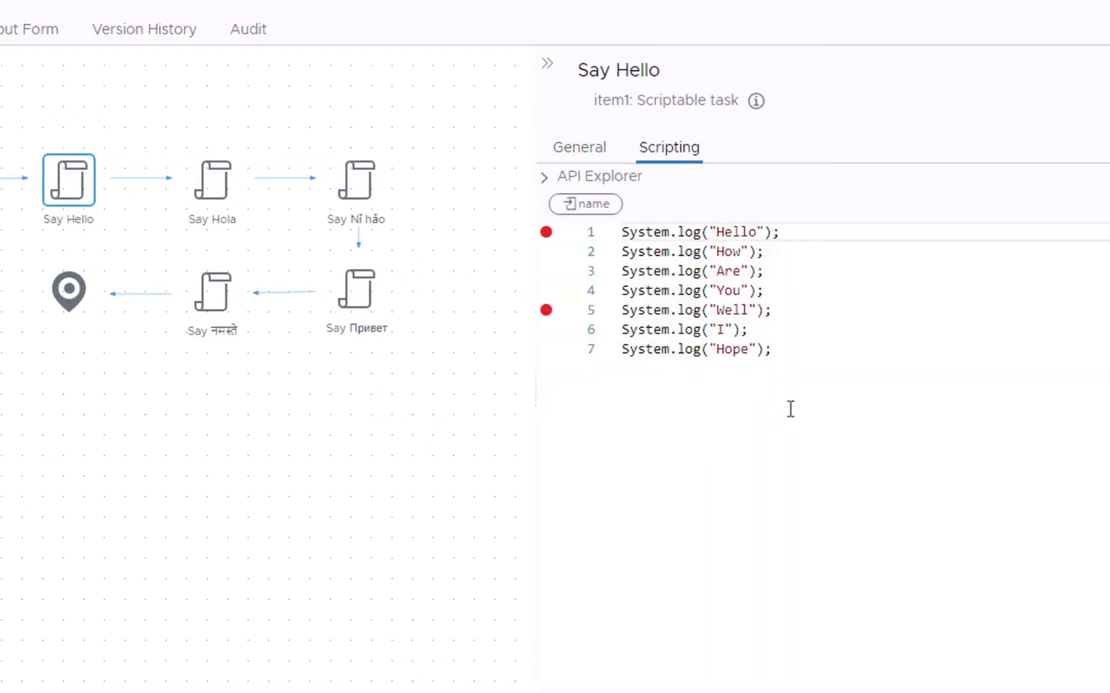
Append System.log("Hello, " + name); as line 8 of the Say Hello script and save the workflow
left_click(784, 353)
key("Return")
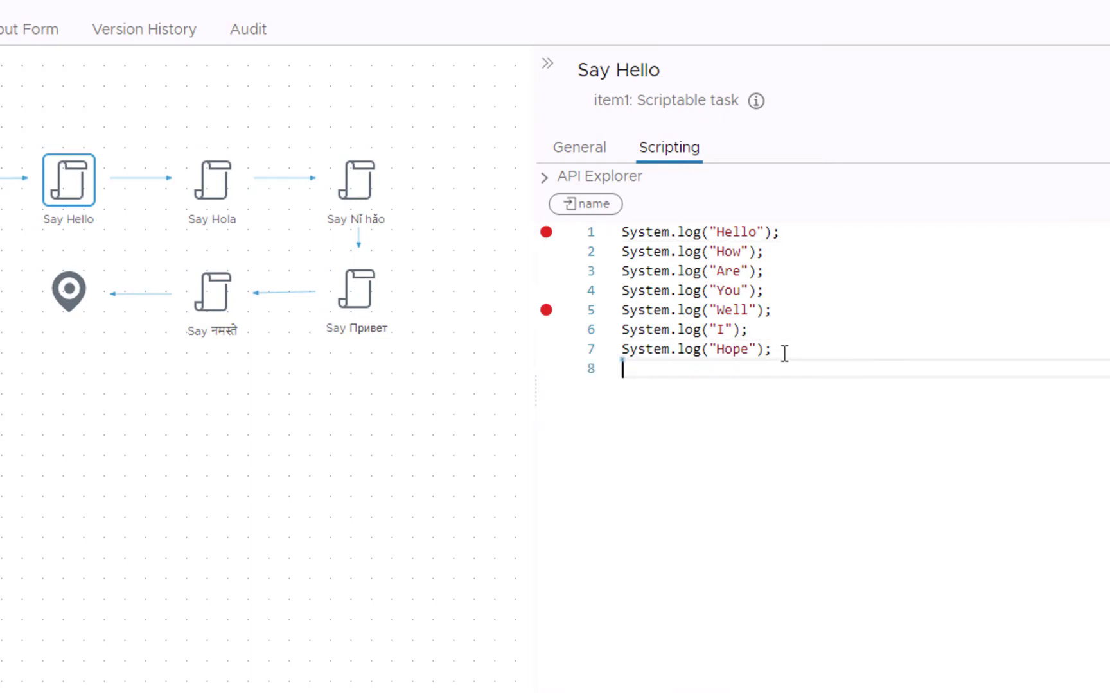
type("Sys")
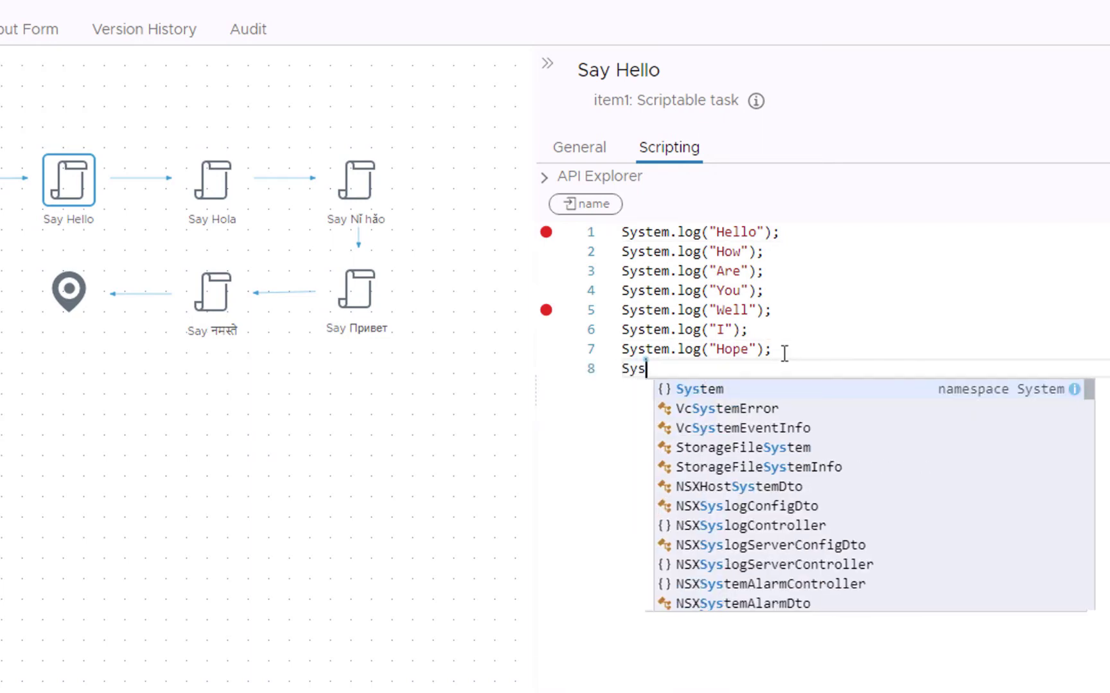
type("tem.log")
key("Return")
type("(\"Yo")
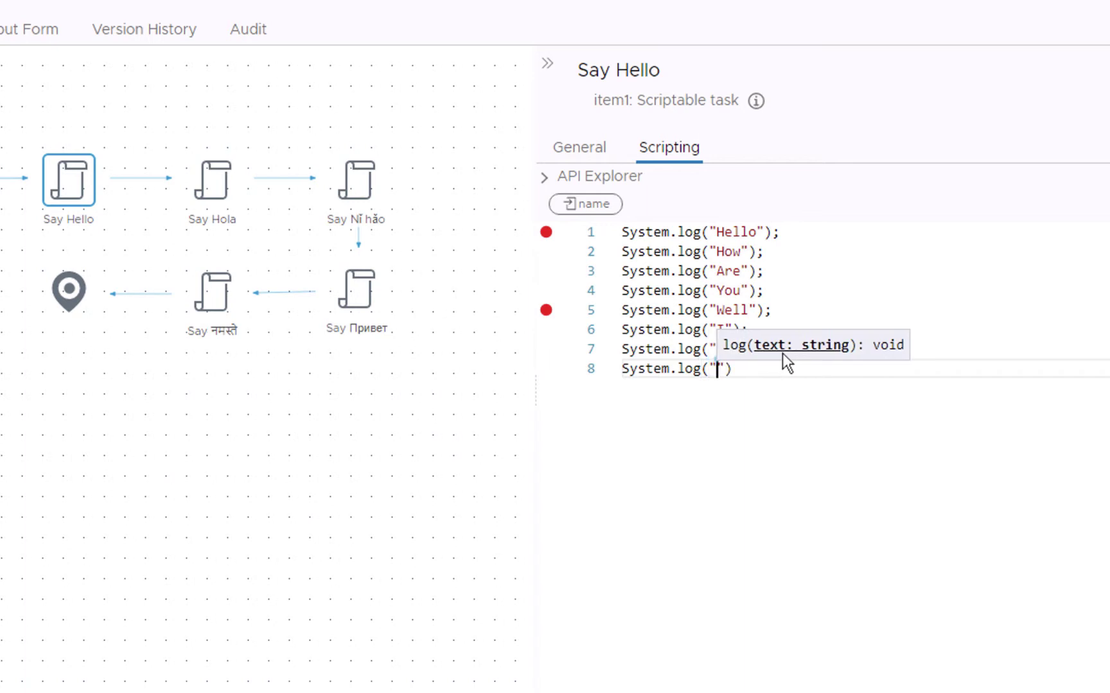
type("ur name")
key("BackSpace")
key("BackSpace")
key("BackSpace")
key("BackSpace")
key("BackSpace")
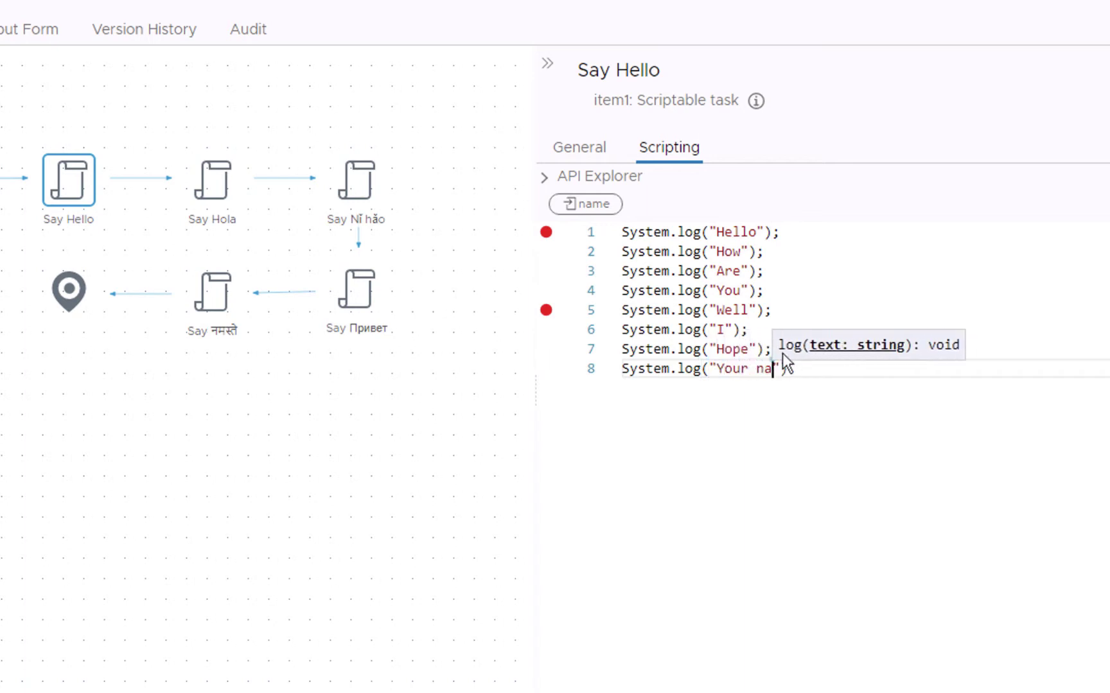
key("BackSpace")
key("BackSpace")
key("BackSpace")
key("BackSpace")
type("Hello")
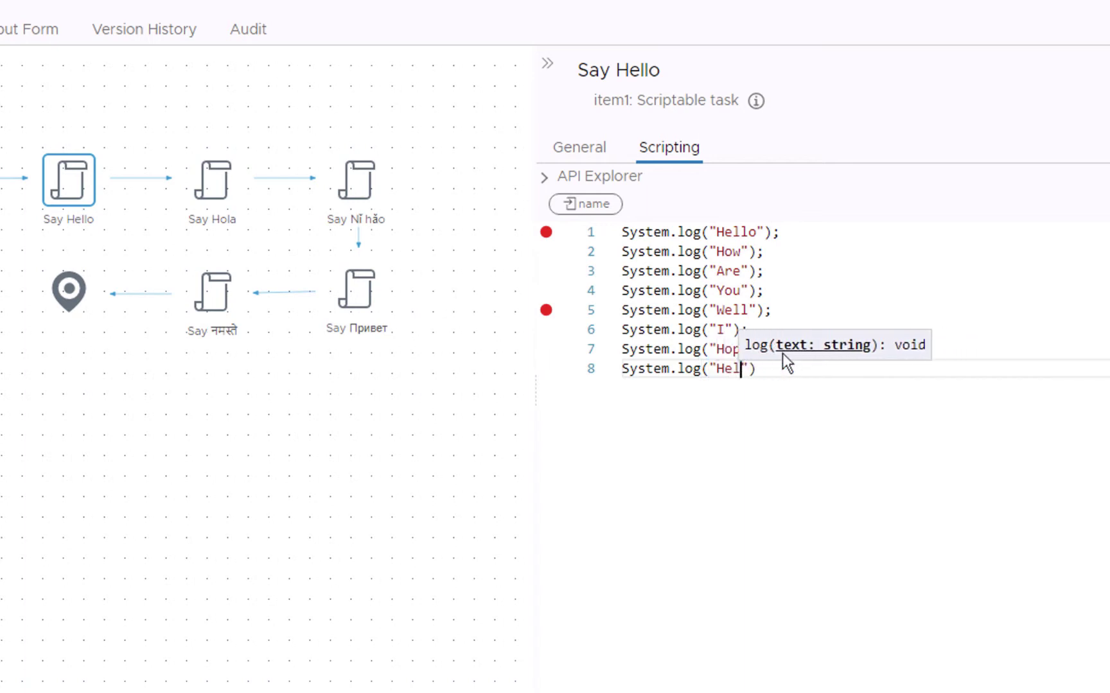
type(", \" + ")
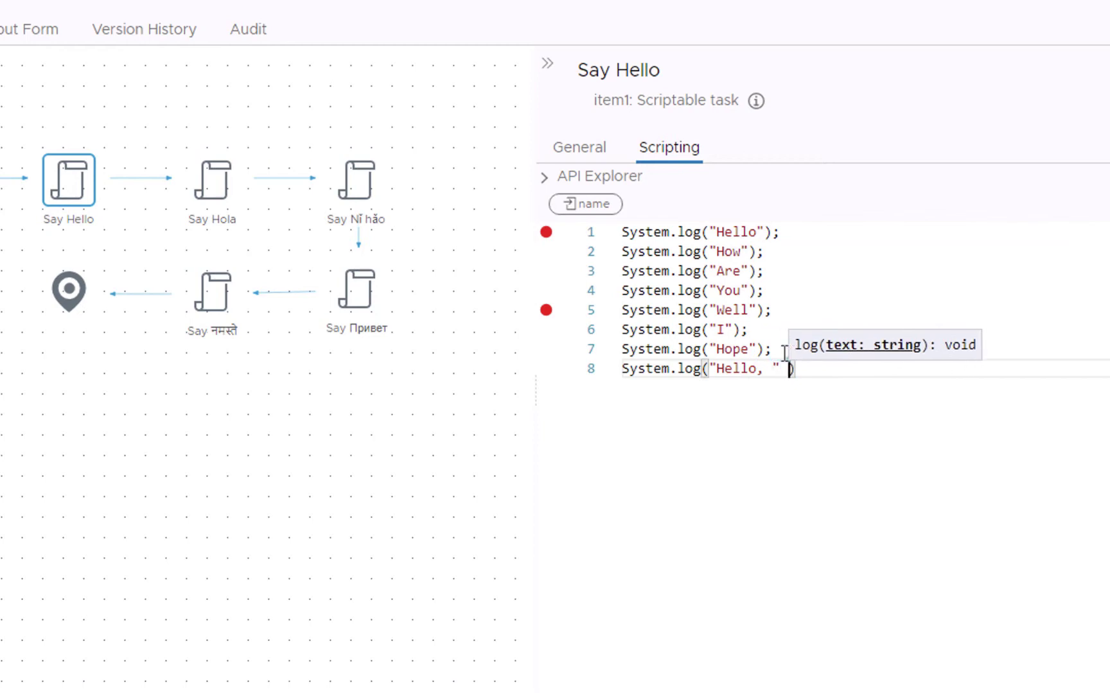
type("name")
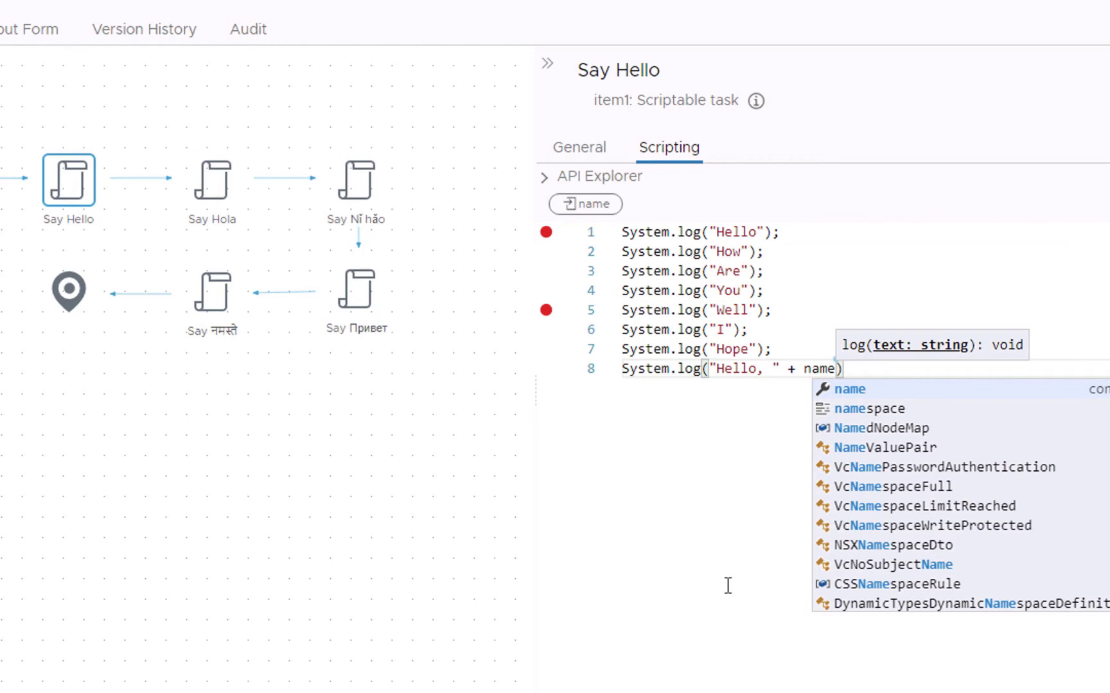
left_click(713, 550)
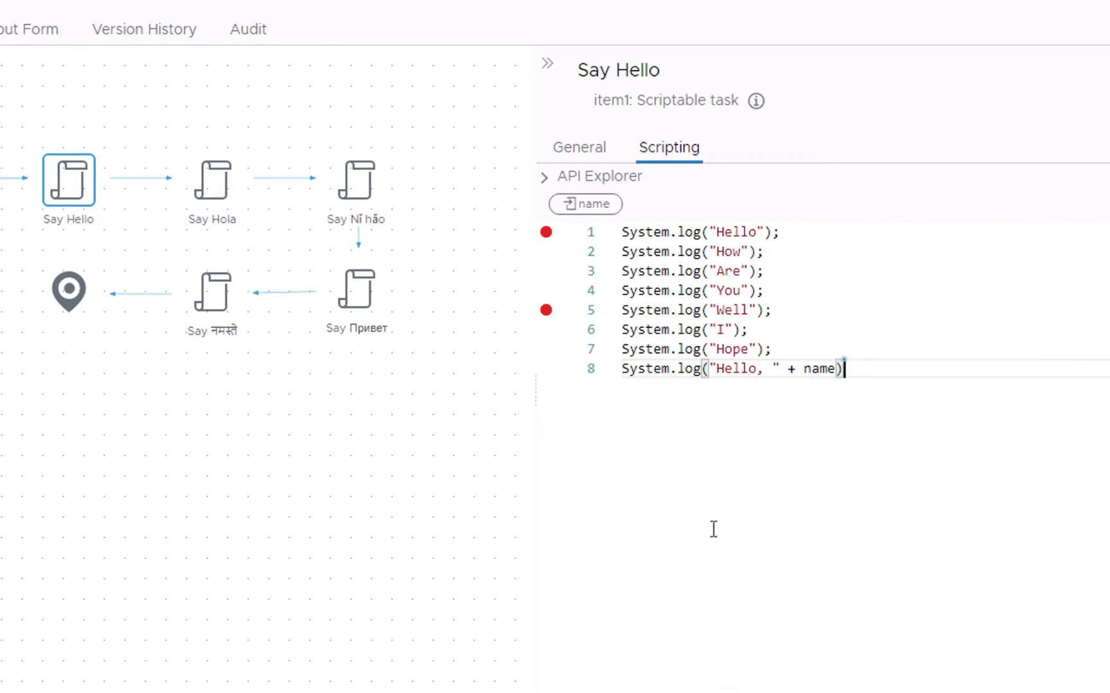
type(";")
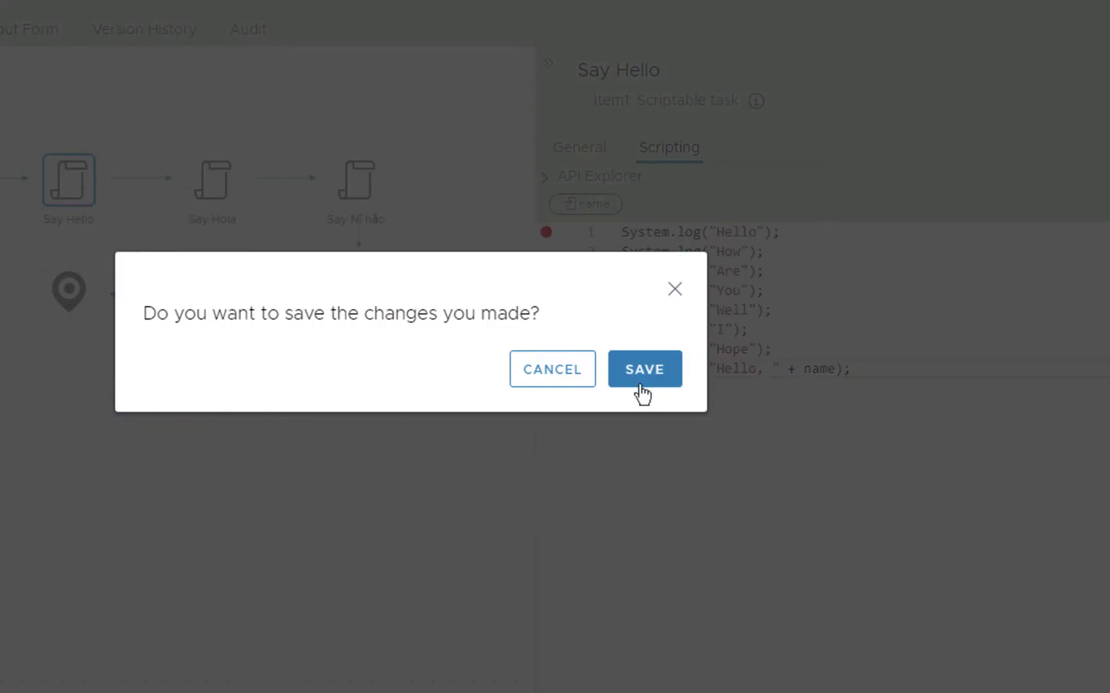
left_click(641, 387)
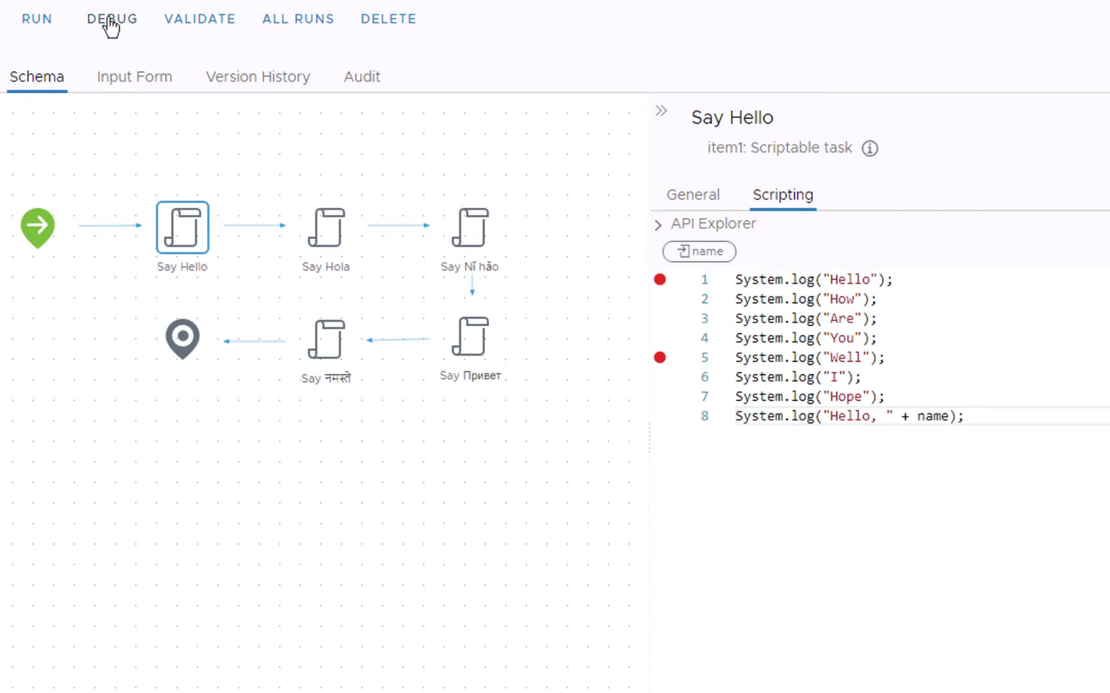
Debug the saved workflow again, entering a first name for the name input
left_click(110, 24)
left_click(535, 119)
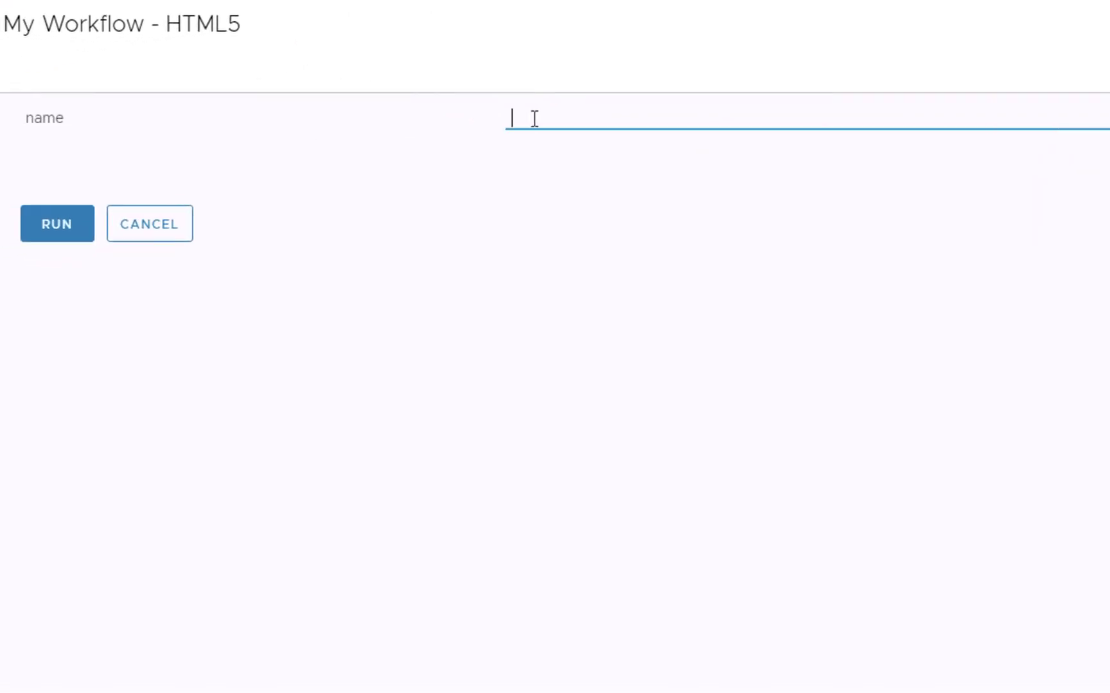
type("Brian")
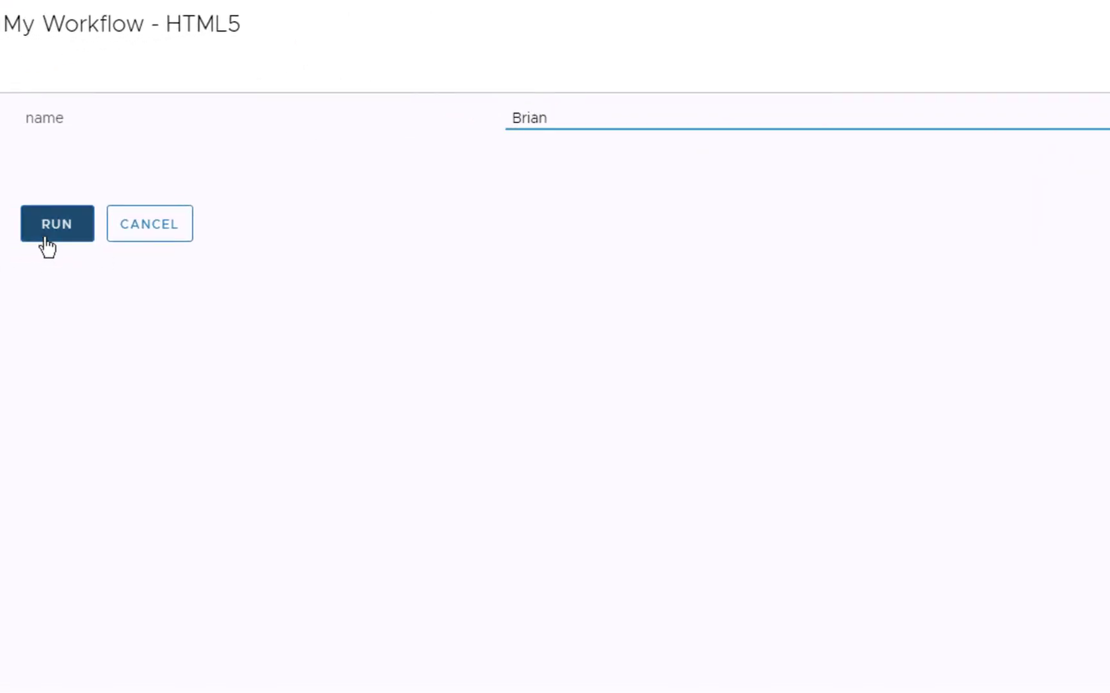
left_click(46, 239)
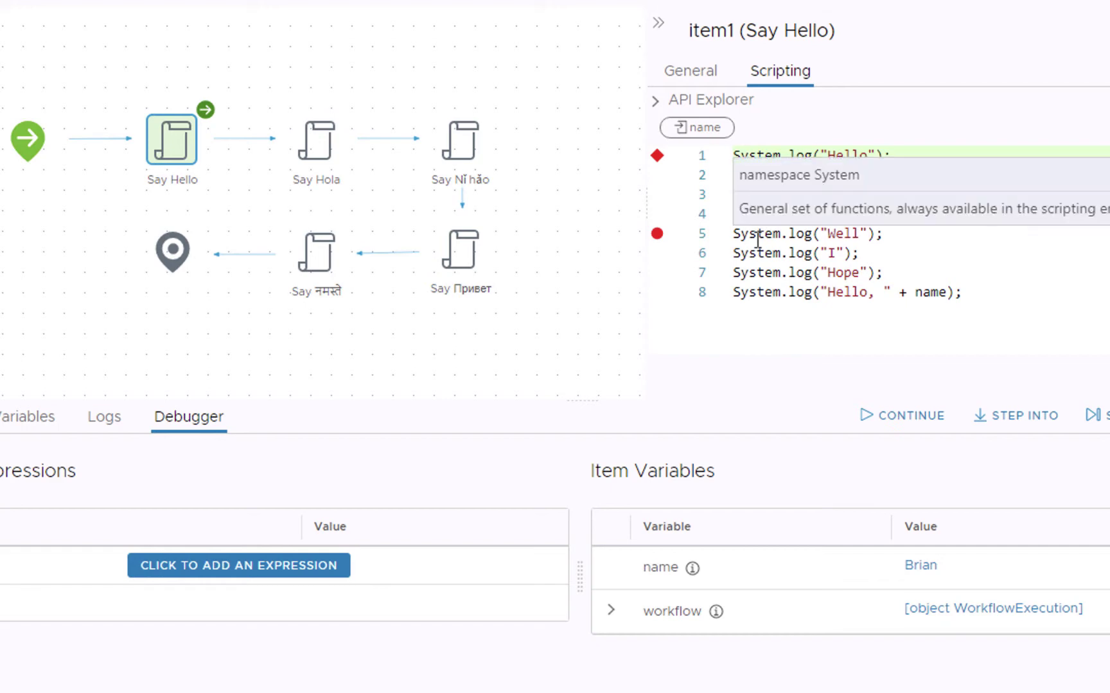
Continue the debug run through the line 5 breakpoint to the end of the workflow and open the run's logs
left_click(883, 421)
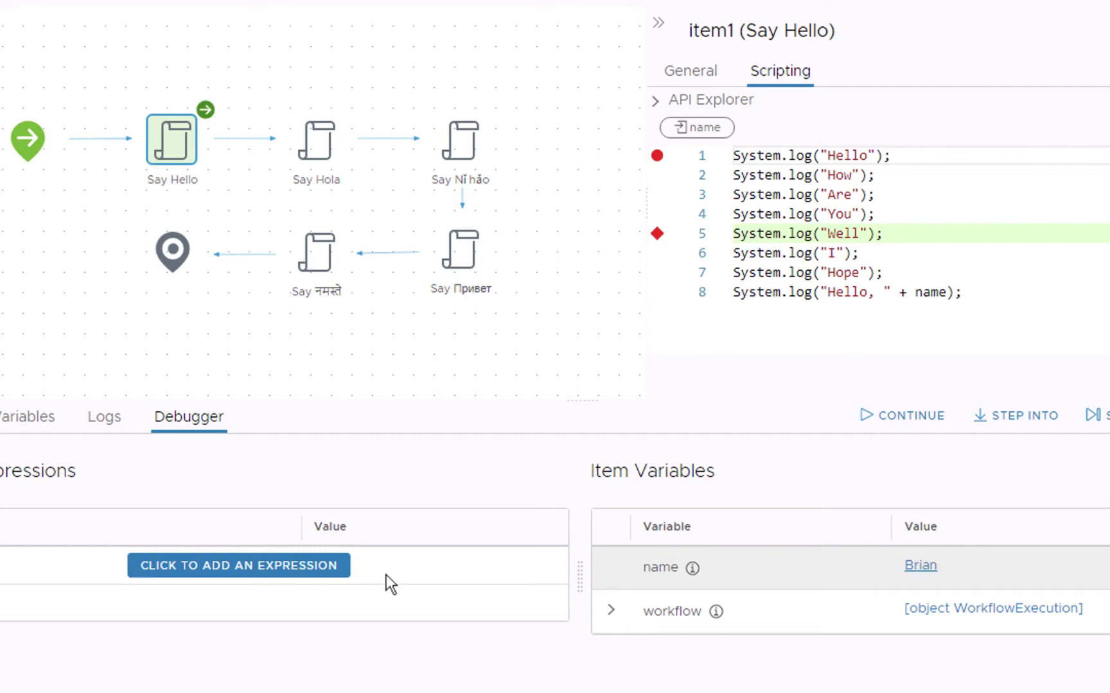
left_click(902, 418)
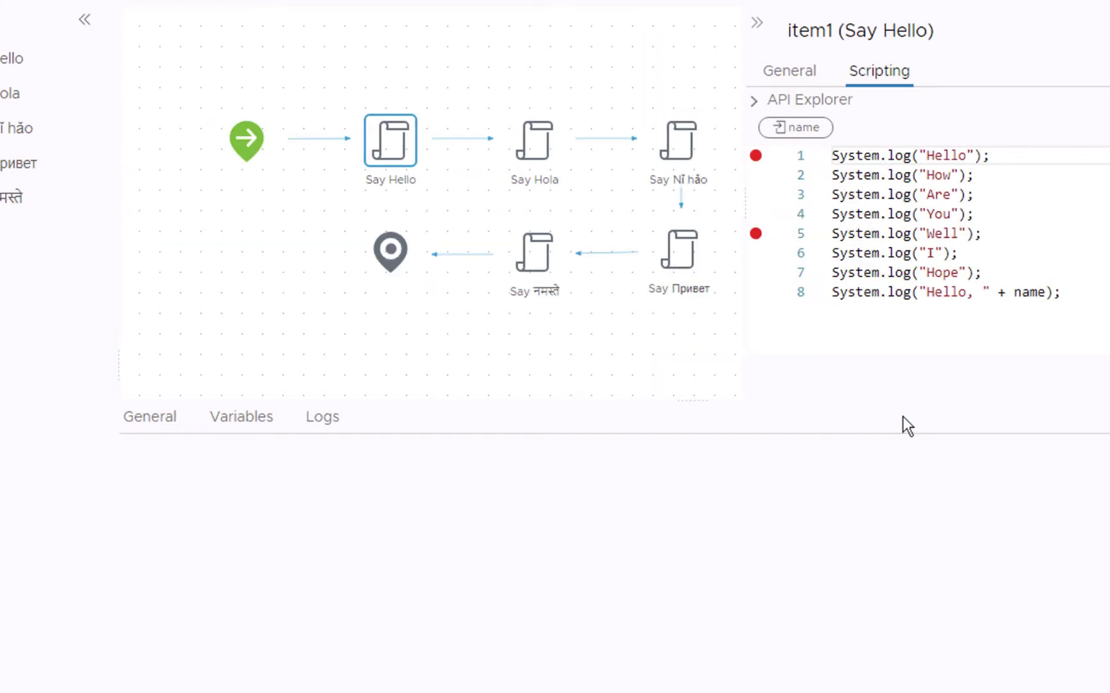
left_click(332, 428)
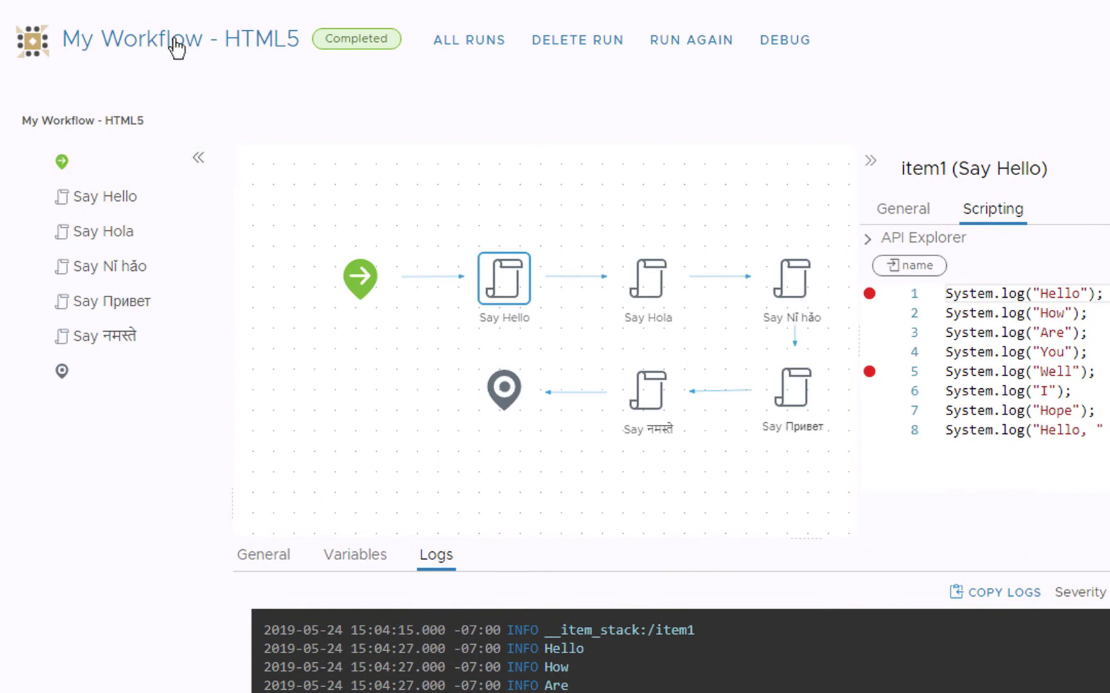
Reopen My Workflow - HTML5 from its run and debug it again with a first name for the name input
left_click(173, 47)
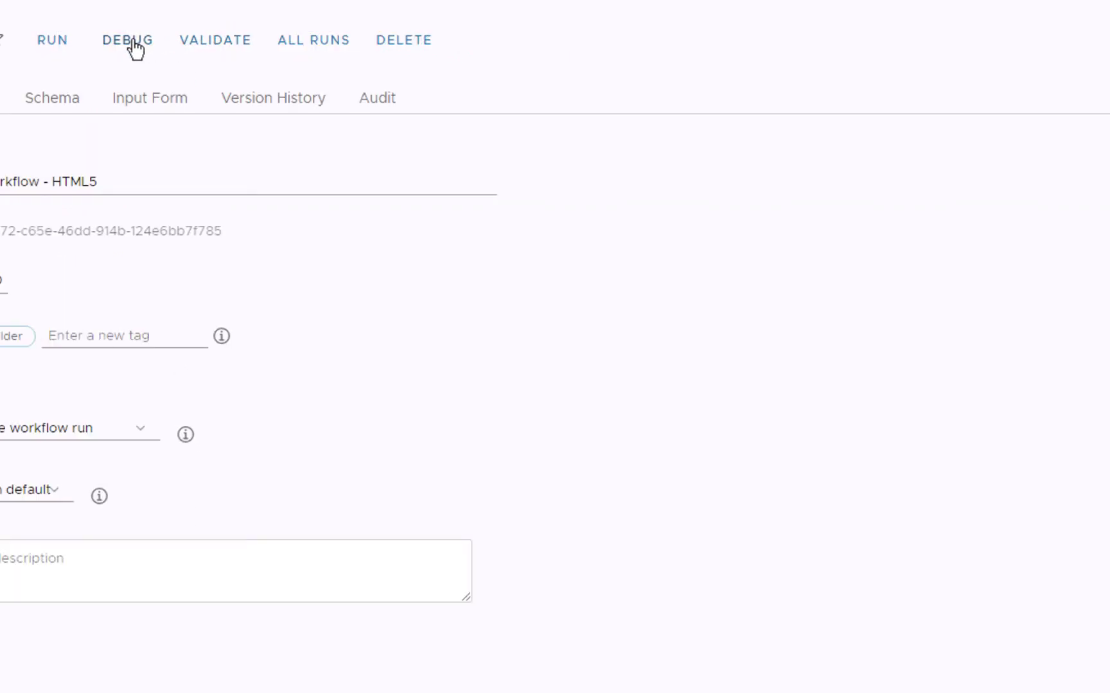
left_click(135, 47)
left_click(545, 170)
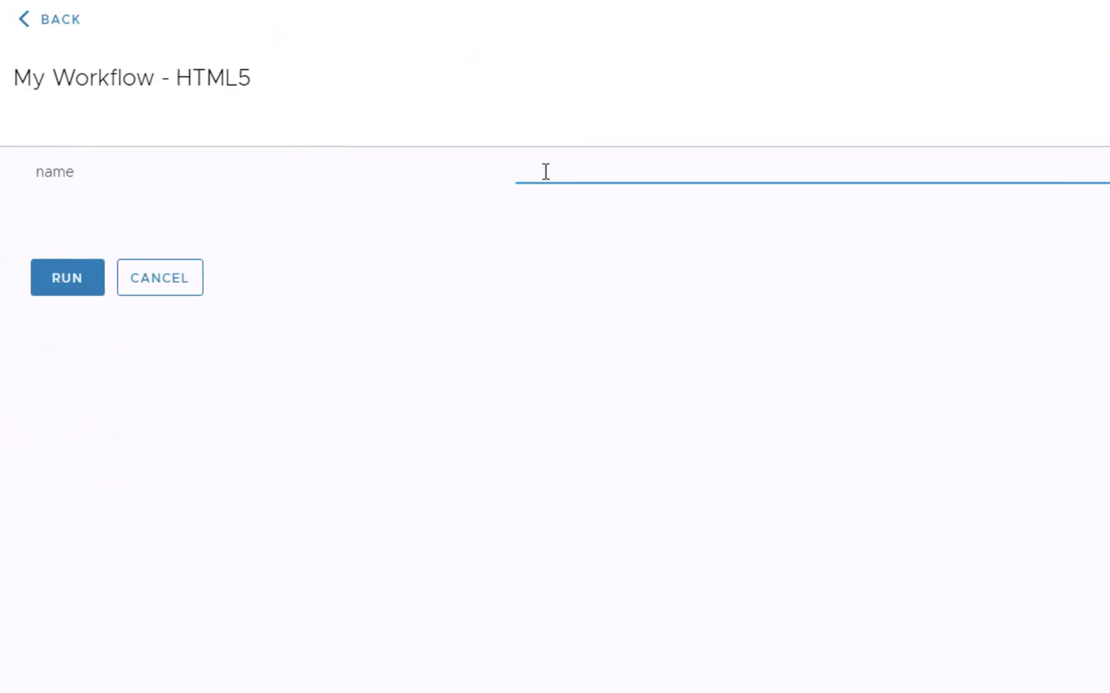
type("Brian")
left_click(58, 284)
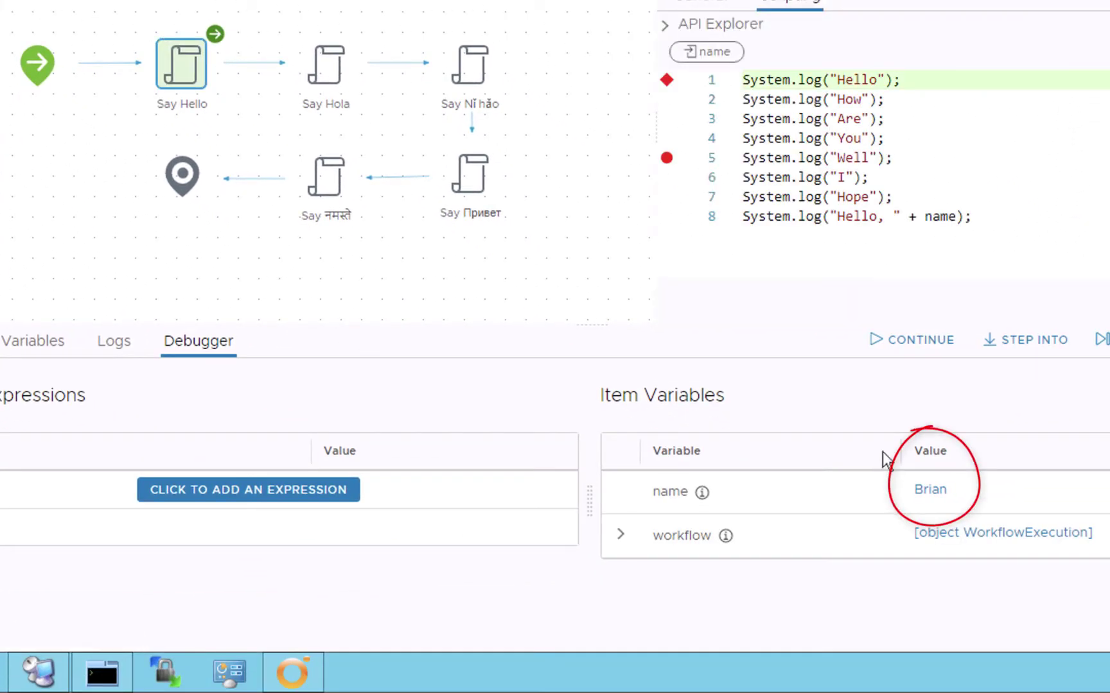
Continue to the breakpoint on line 5 and change the name variable's value to a surname
left_click(925, 338)
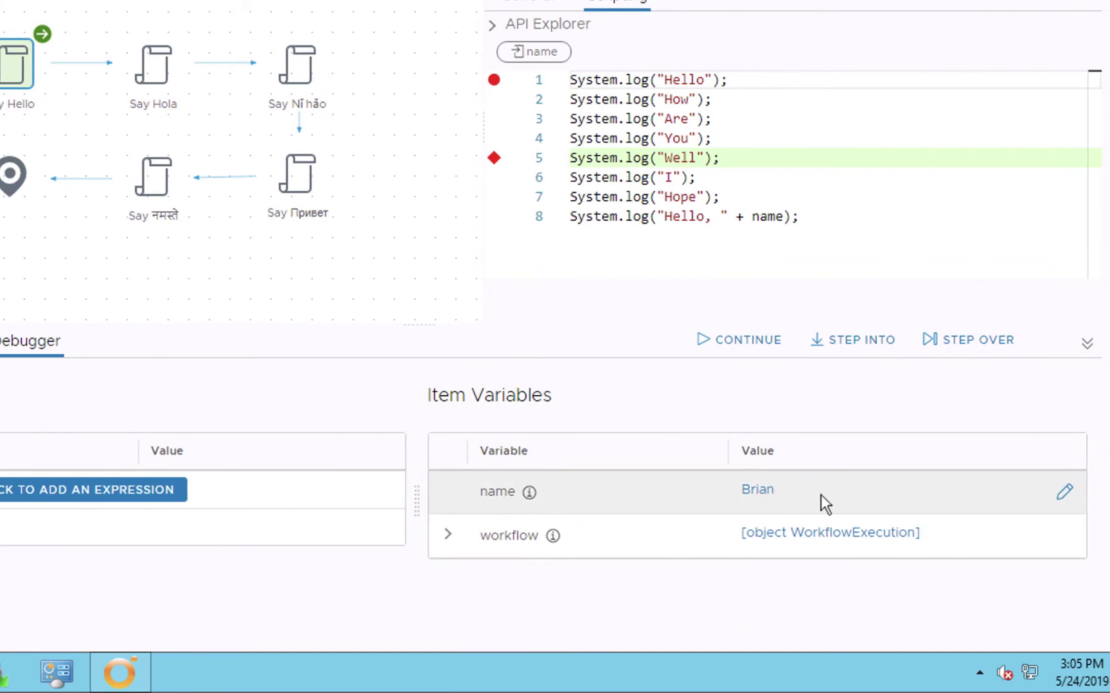
left_click(1066, 499)
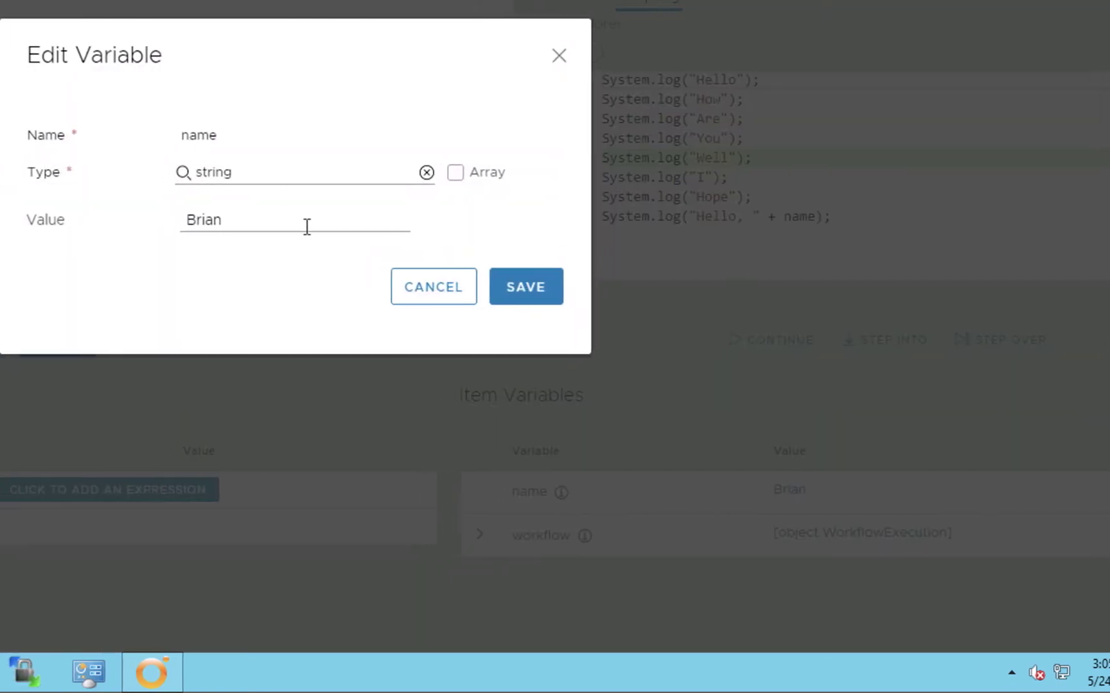
left_click_drag(252, 223, 151, 225)
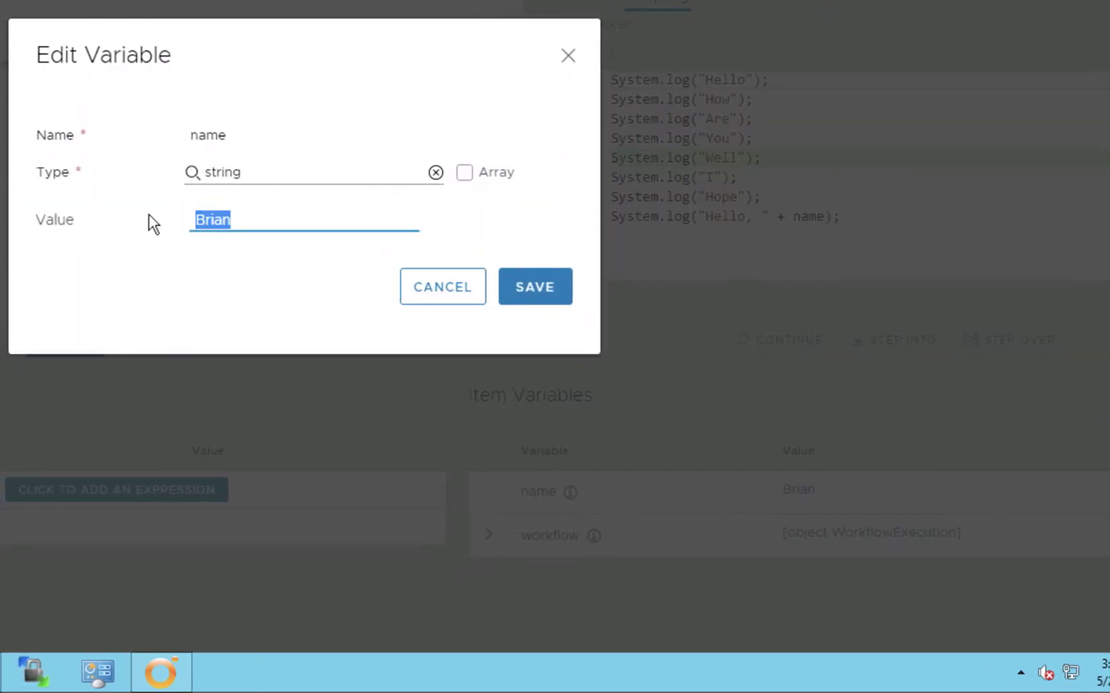
type("Wattrou")
key("BackSpace")
key("BackSpace")
key("BackSpace")
key("BackSpace")
type("rous")
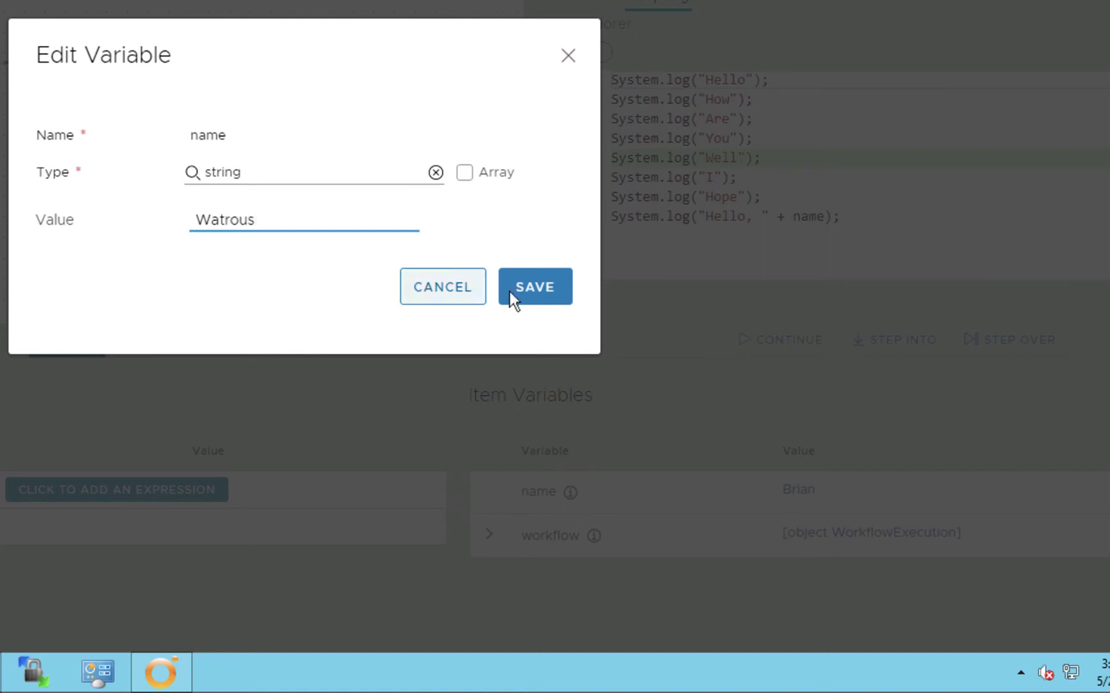
left_click(510, 291)
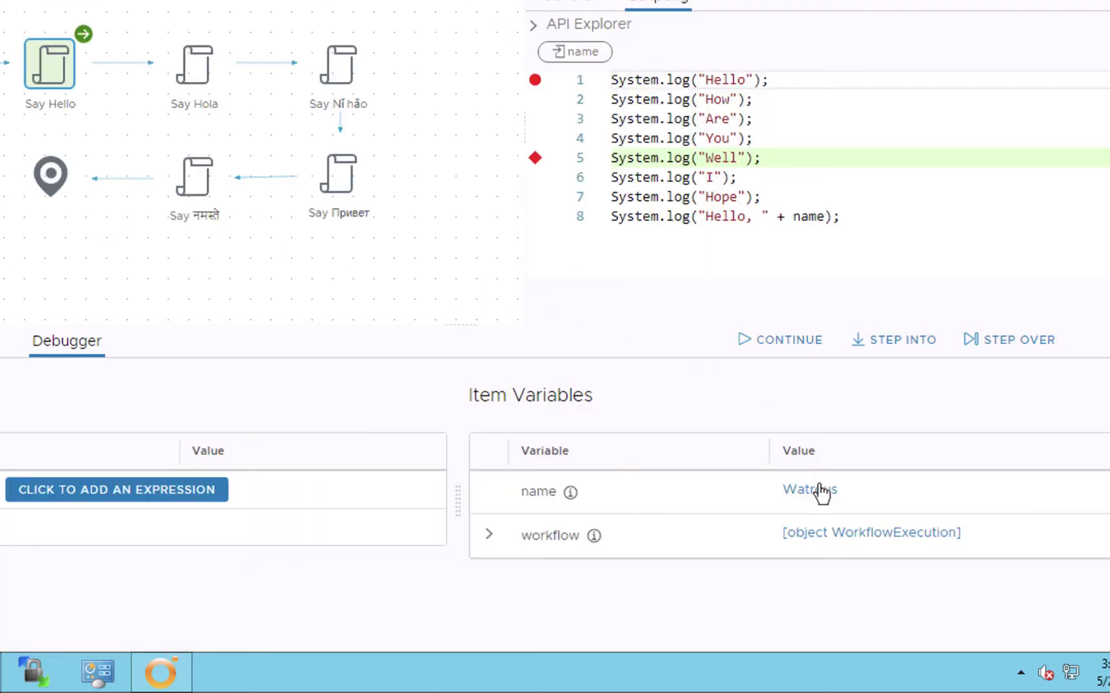
Resume the run with the edited variable until the workflow finishes, and view the logged output
left_click(755, 342)
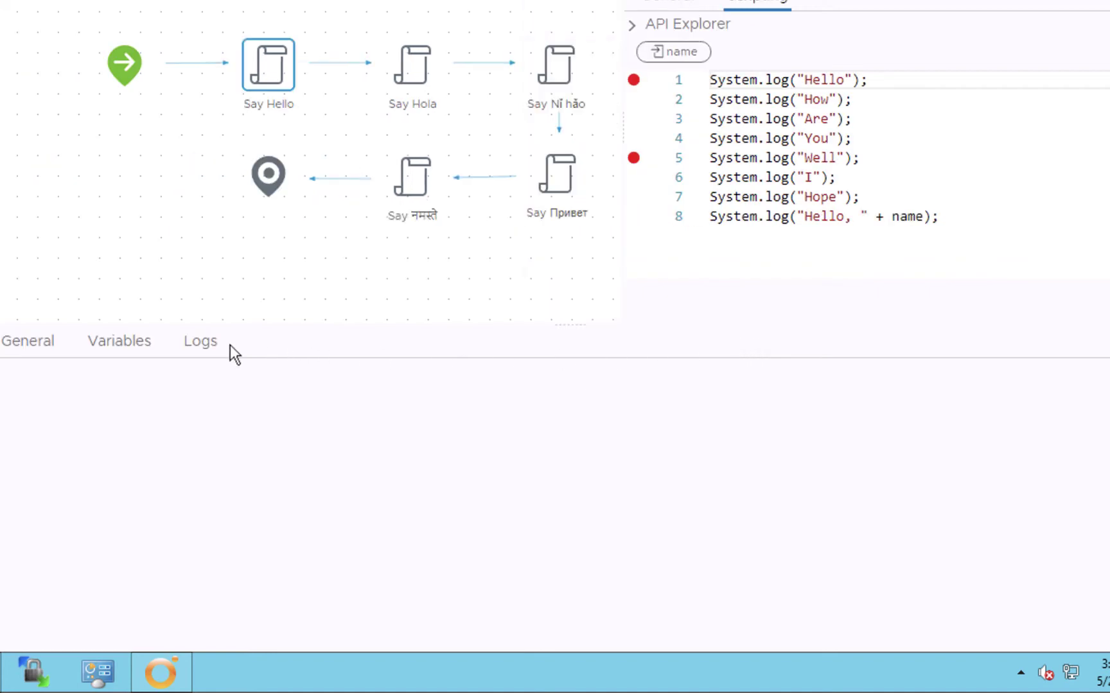
left_click(212, 350)
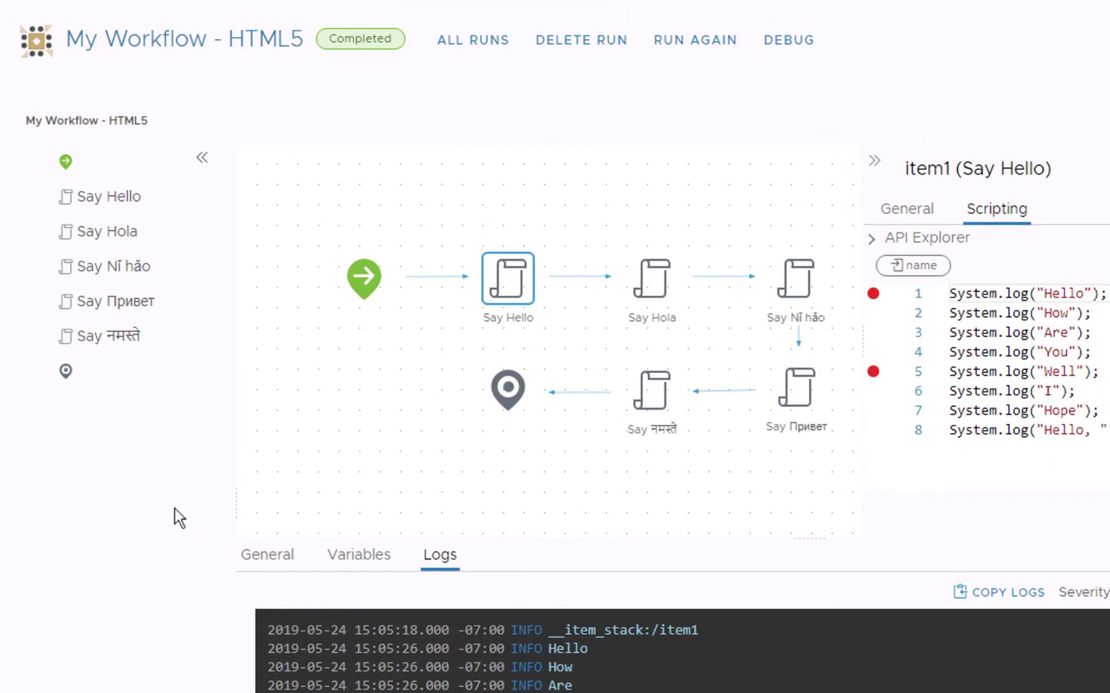
Go to the workflow library, search for Another Workflow, and open it for editing
left_click(174, 47)
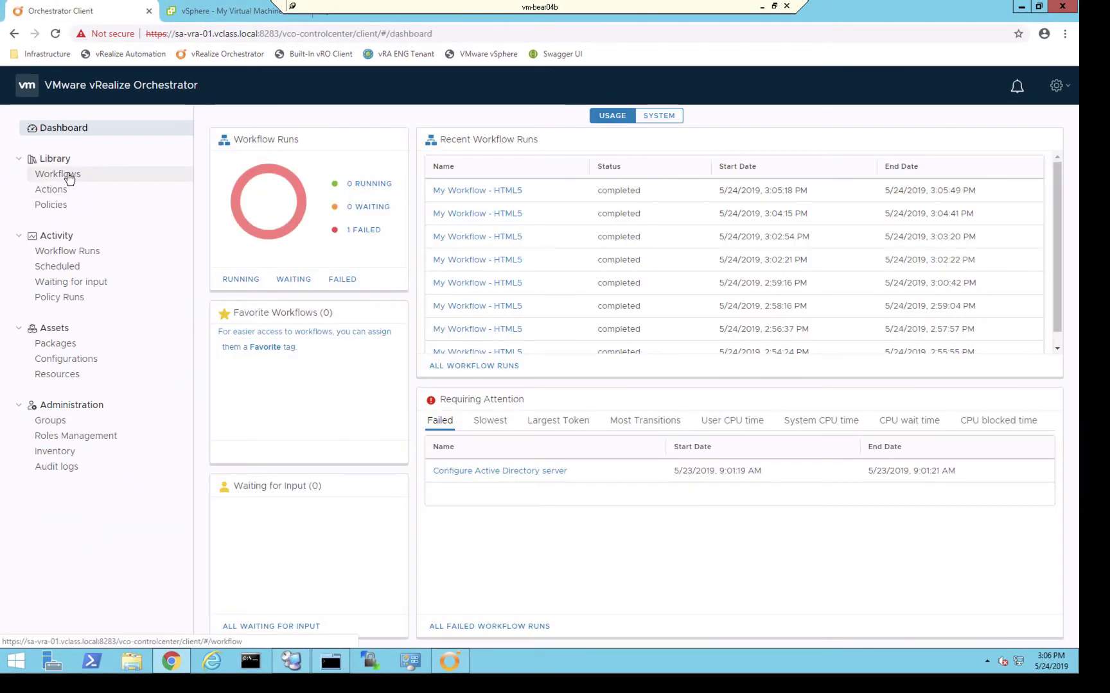
left_click(58, 174)
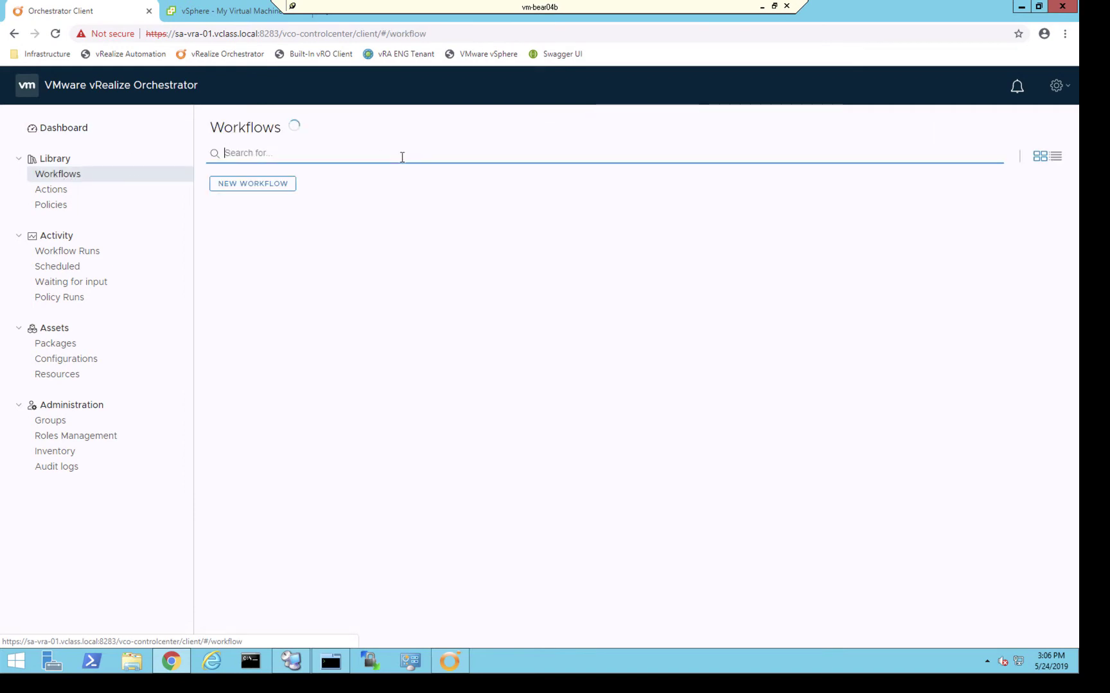
type("Another")
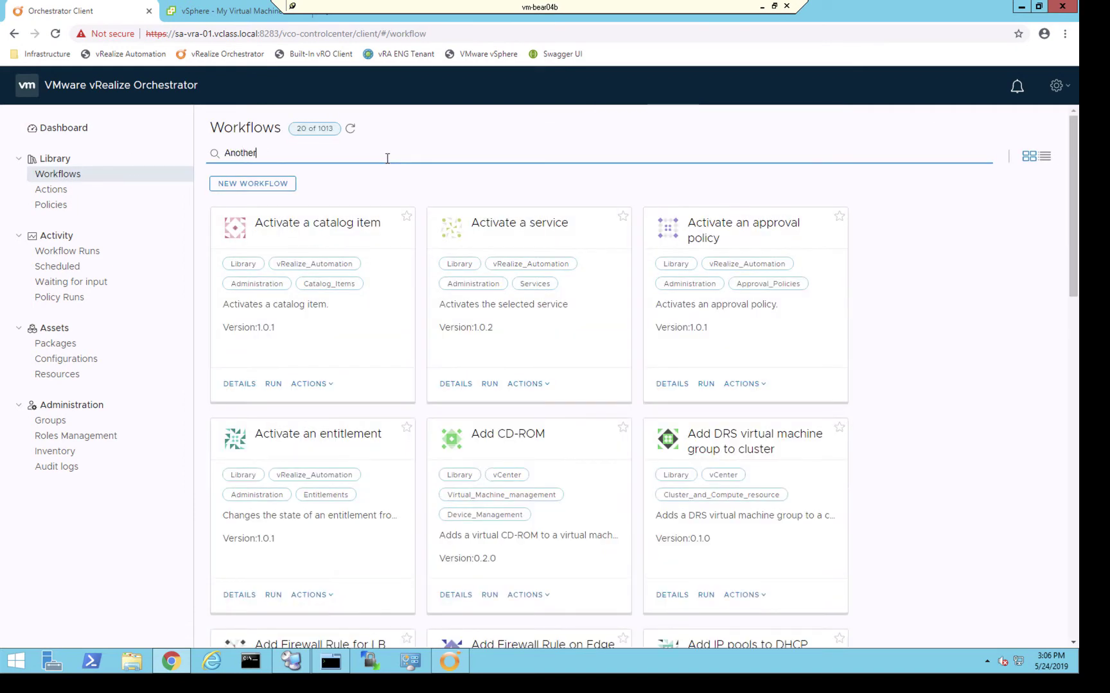
type(" Workflow")
key("Return")
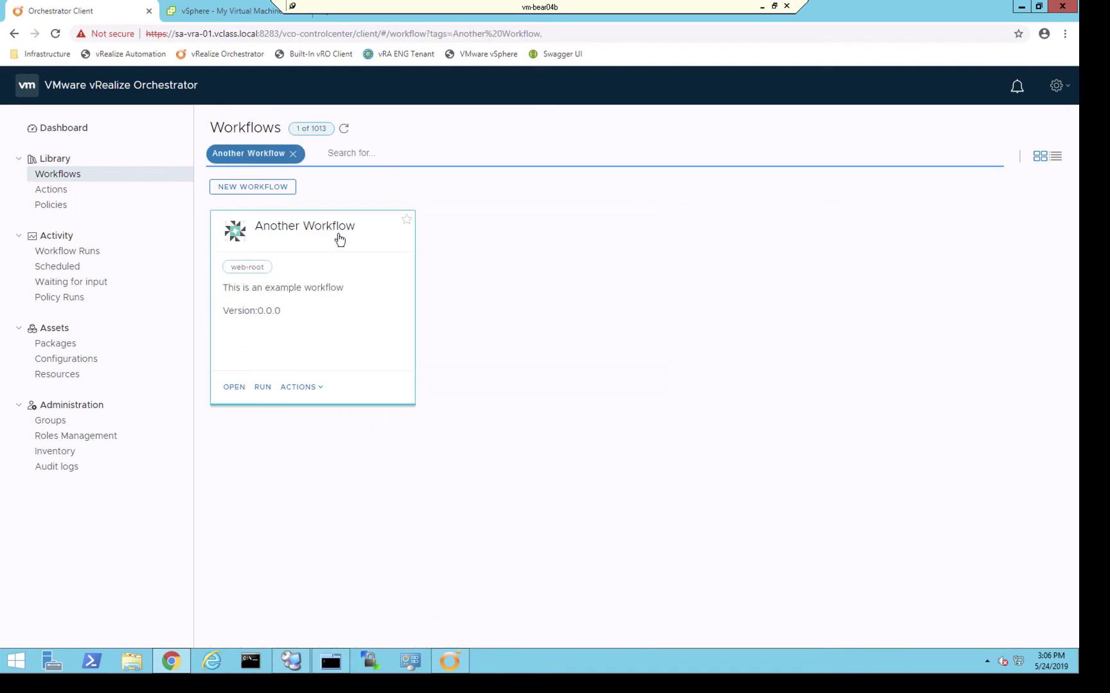
left_click(238, 389)
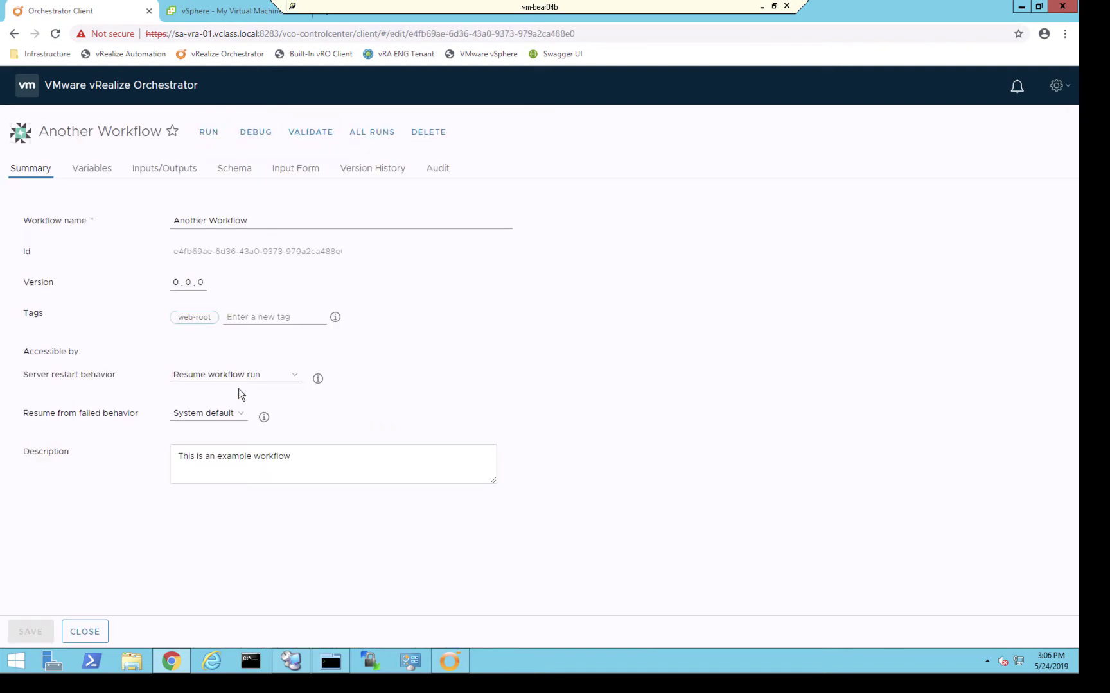
Open the schema of Another Workflow and view the script of its Scriptable task
left_click(241, 172)
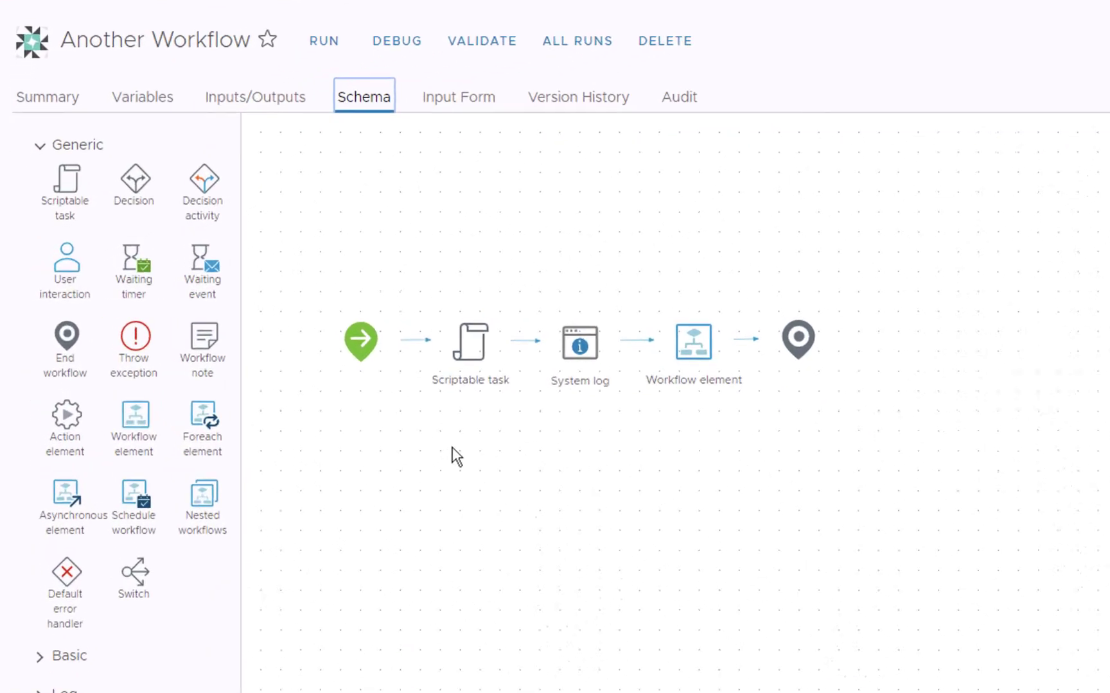
left_click(335, 338)
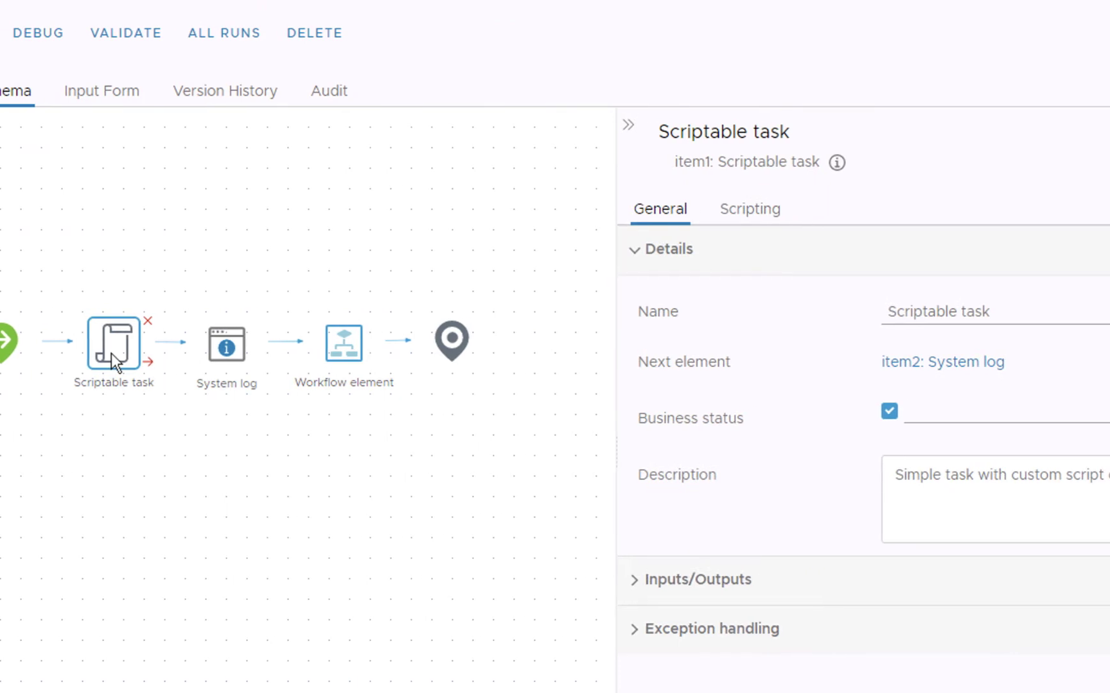
left_click(731, 214)
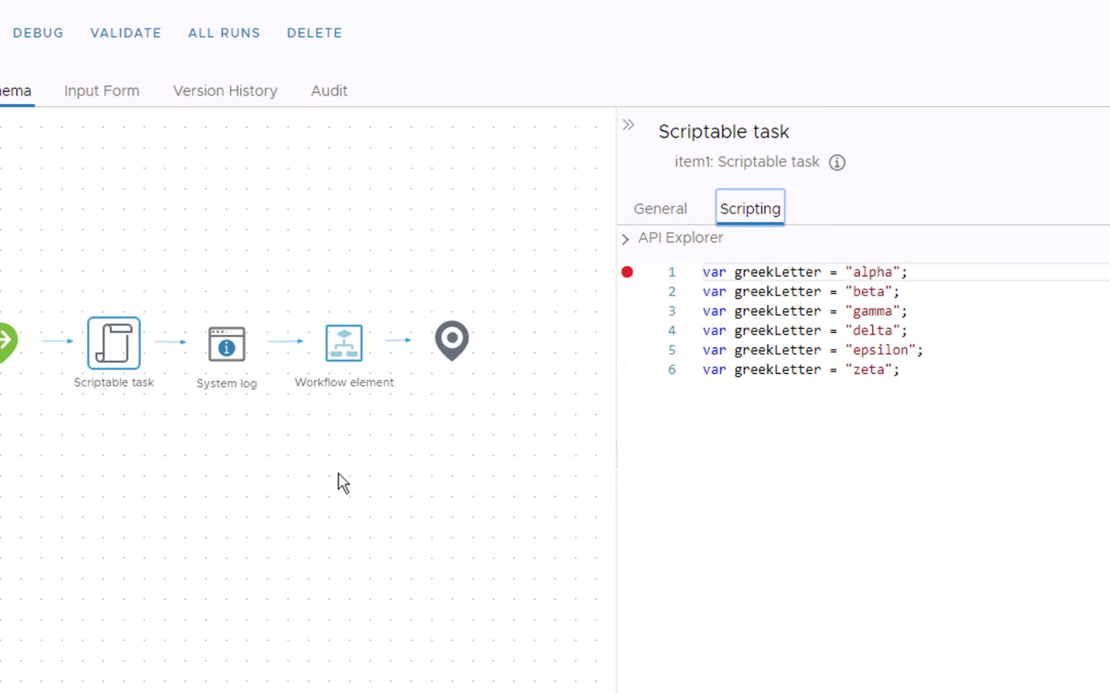
Examine the System log element's script and the Workflow element's details and linked workflow in the schema
mouse_move(222, 362)
left_click(226, 345)
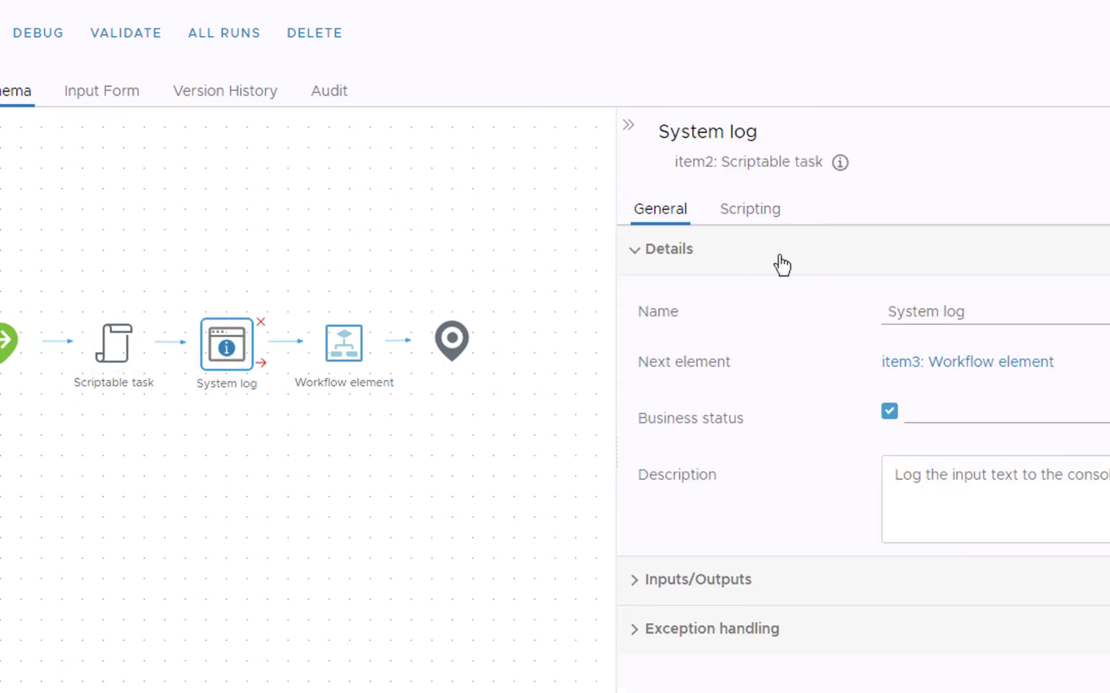
left_click(777, 218)
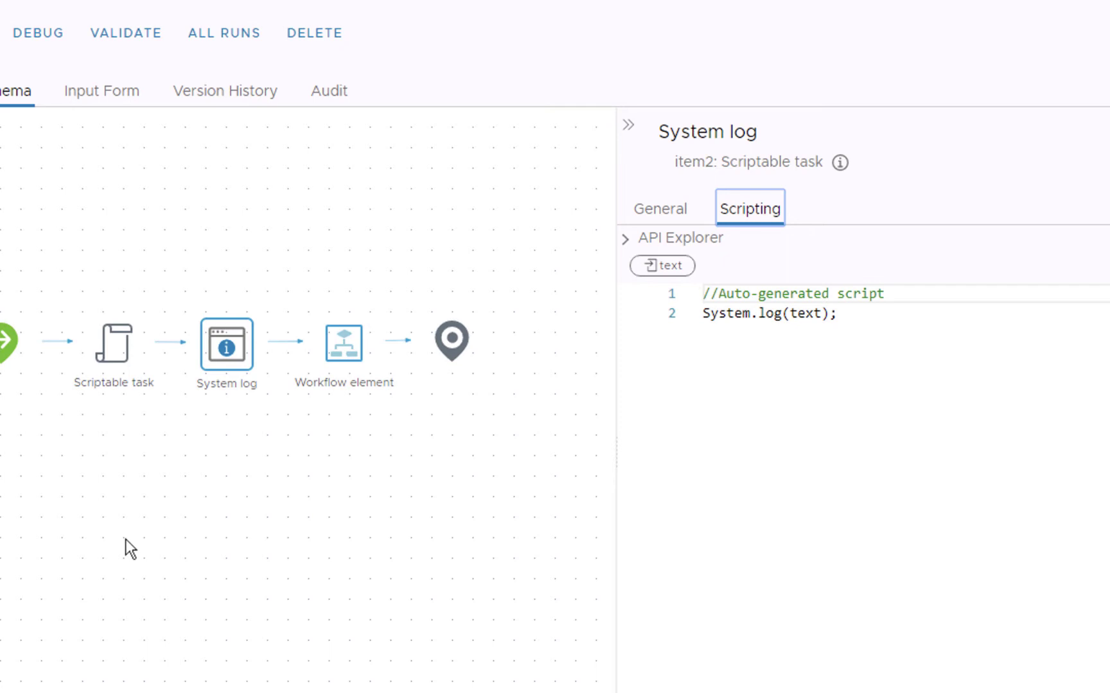
mouse_move(352, 349)
left_click(346, 350)
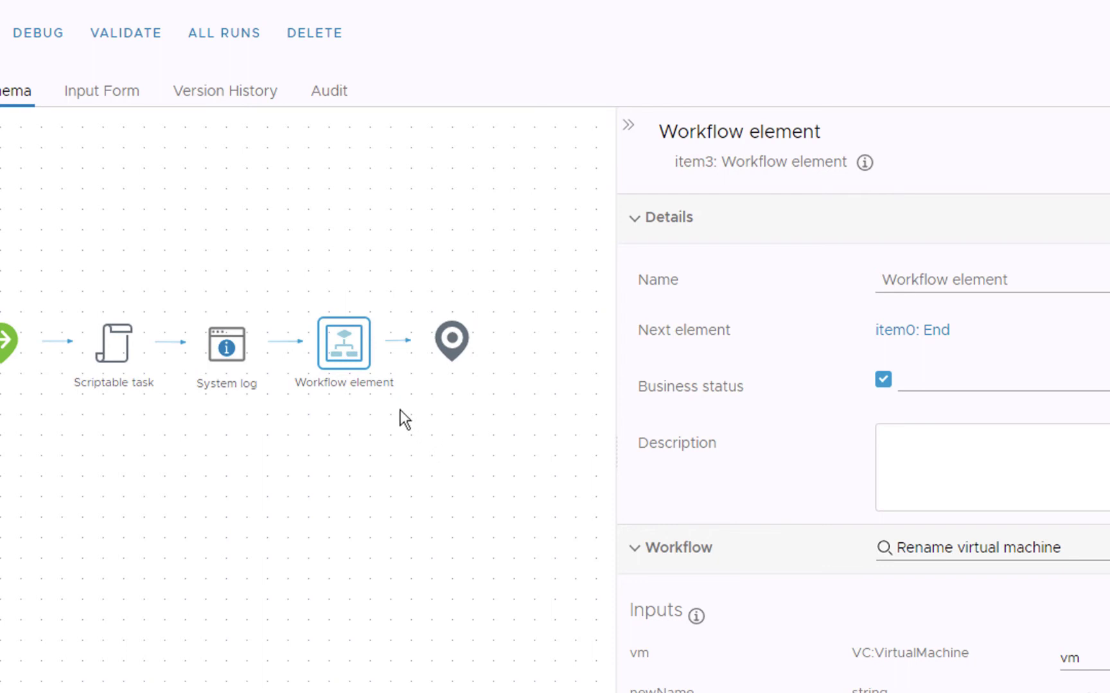
mouse_move(345, 358)
right_click(342, 349)
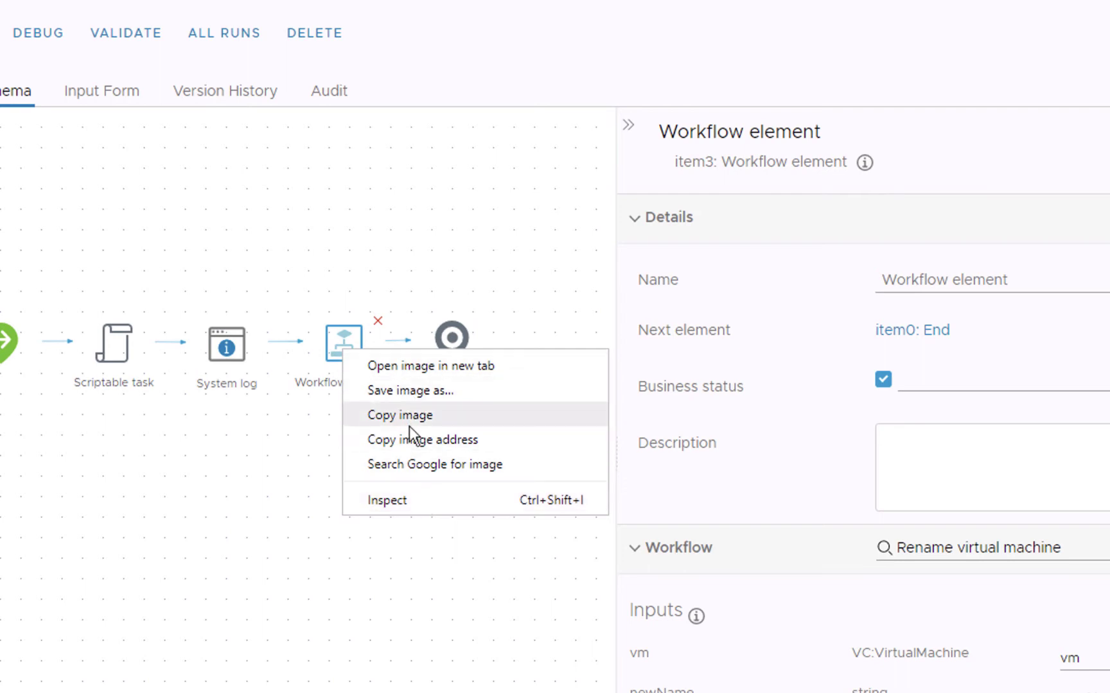
left_click(336, 473)
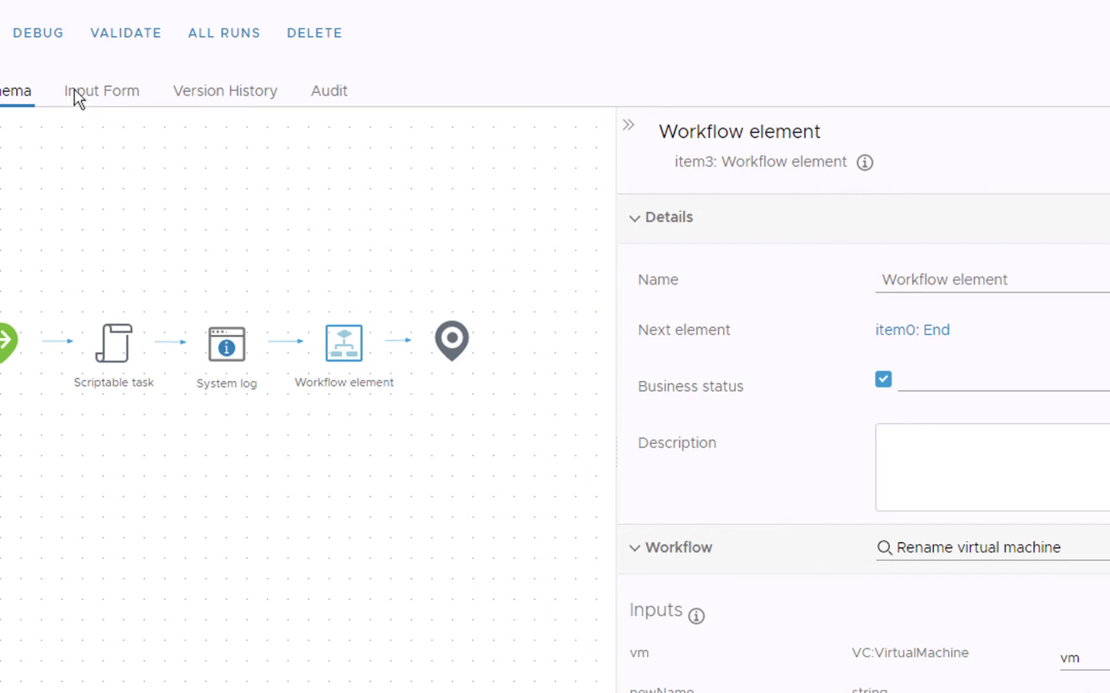
Start debugging Another Workflow and choose My Virtual Machine from the vm folder of SA Datacenter as the vm input
left_click(40, 34)
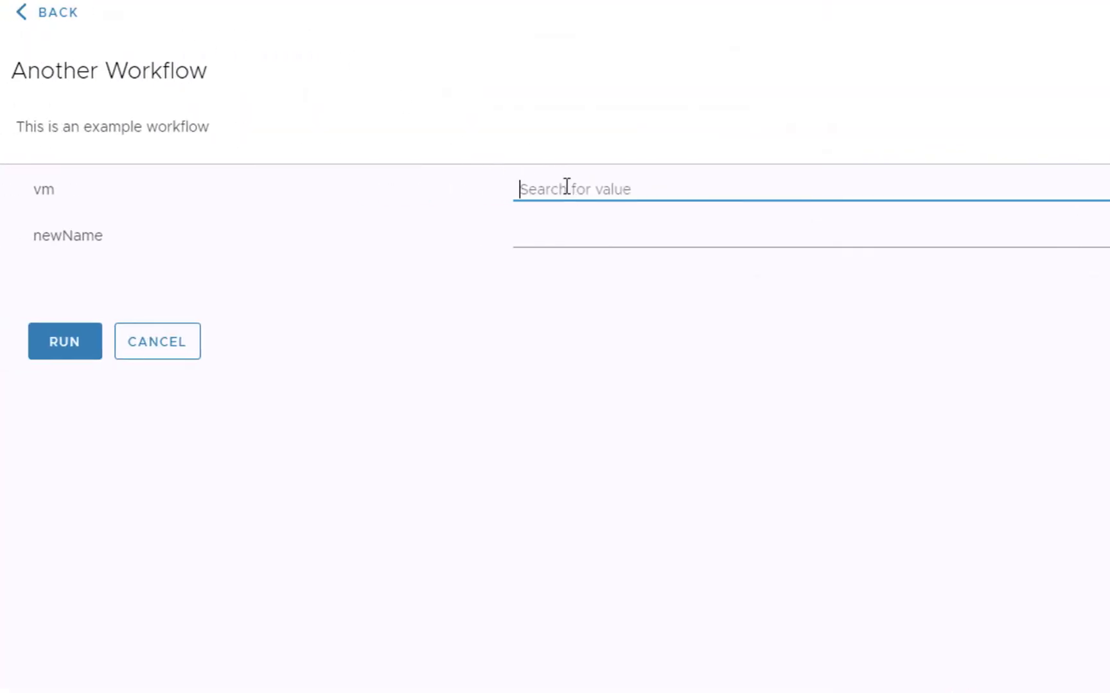
left_click(566, 188)
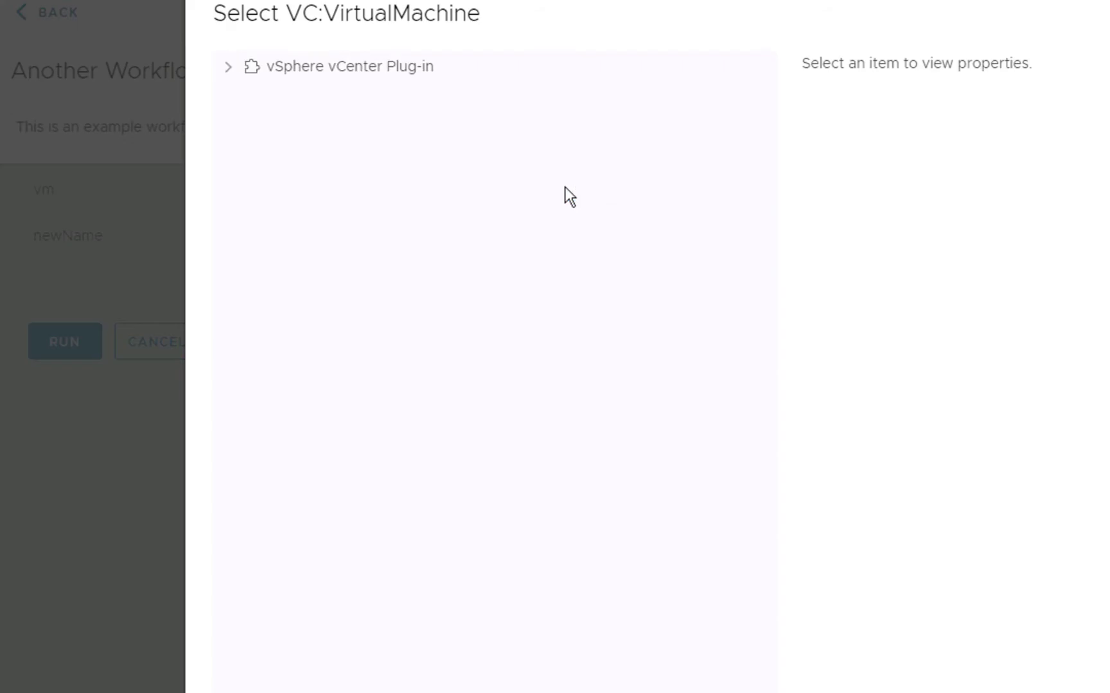
left_click(230, 67)
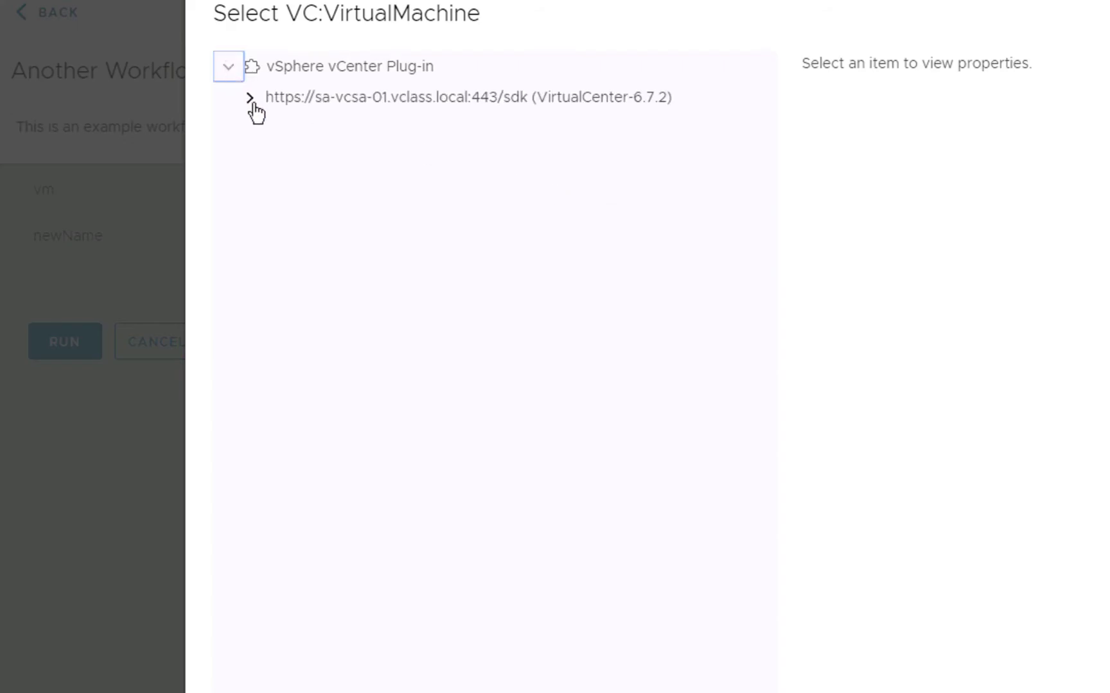
left_click(250, 100)
left_click(272, 131)
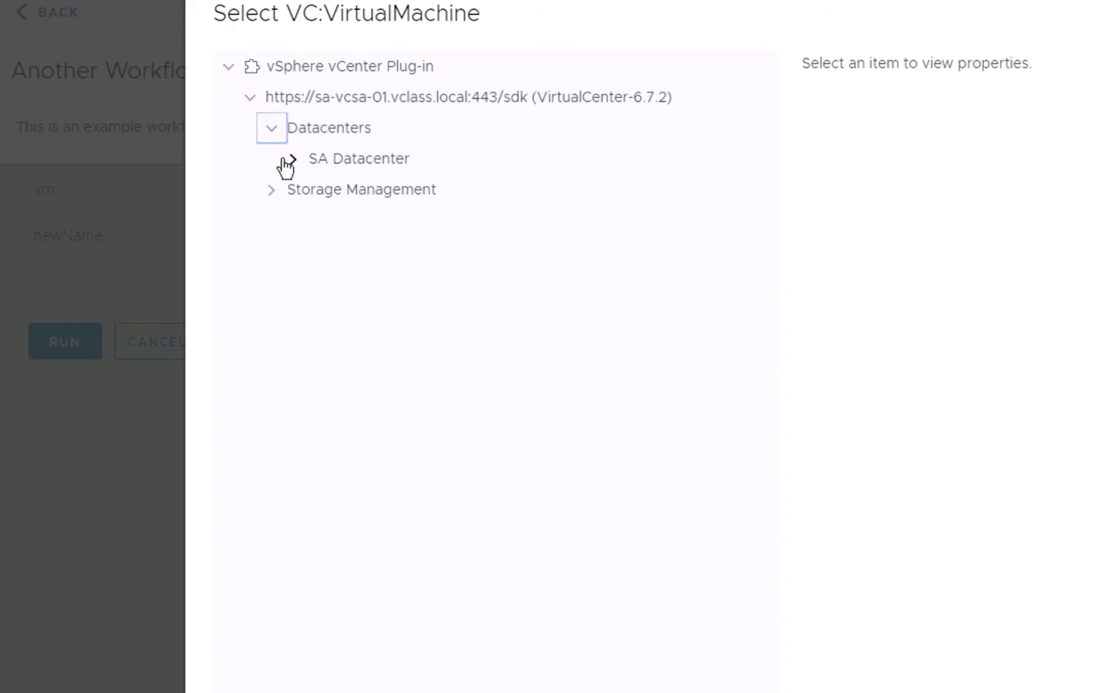
left_click(294, 162)
left_click(314, 221)
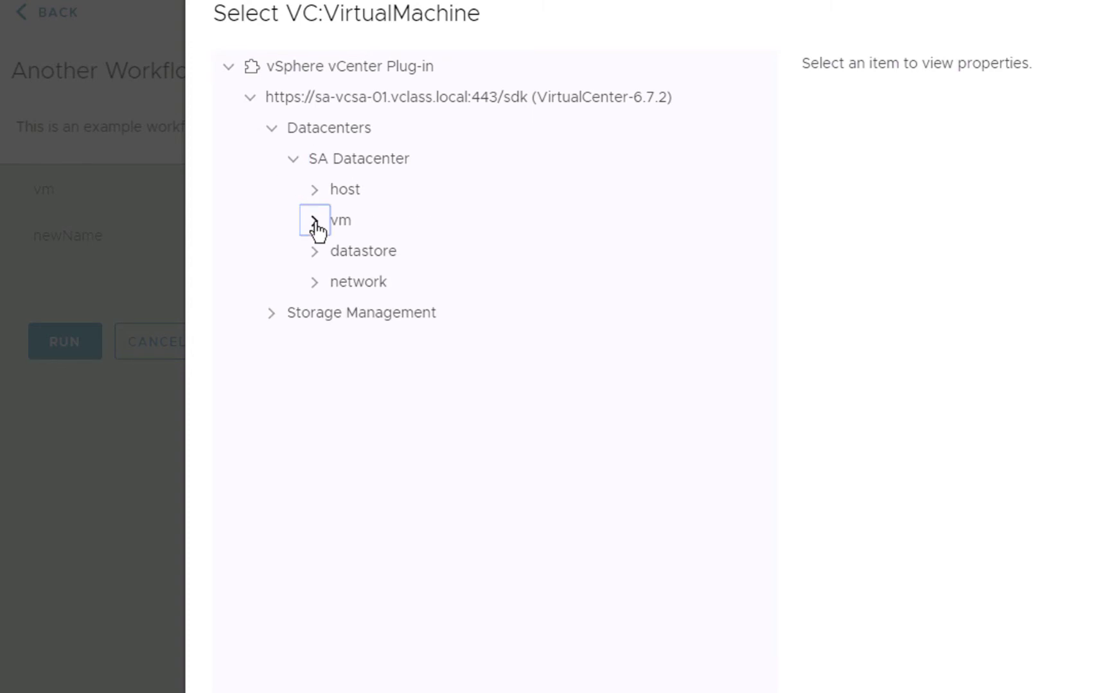
left_click(365, 409)
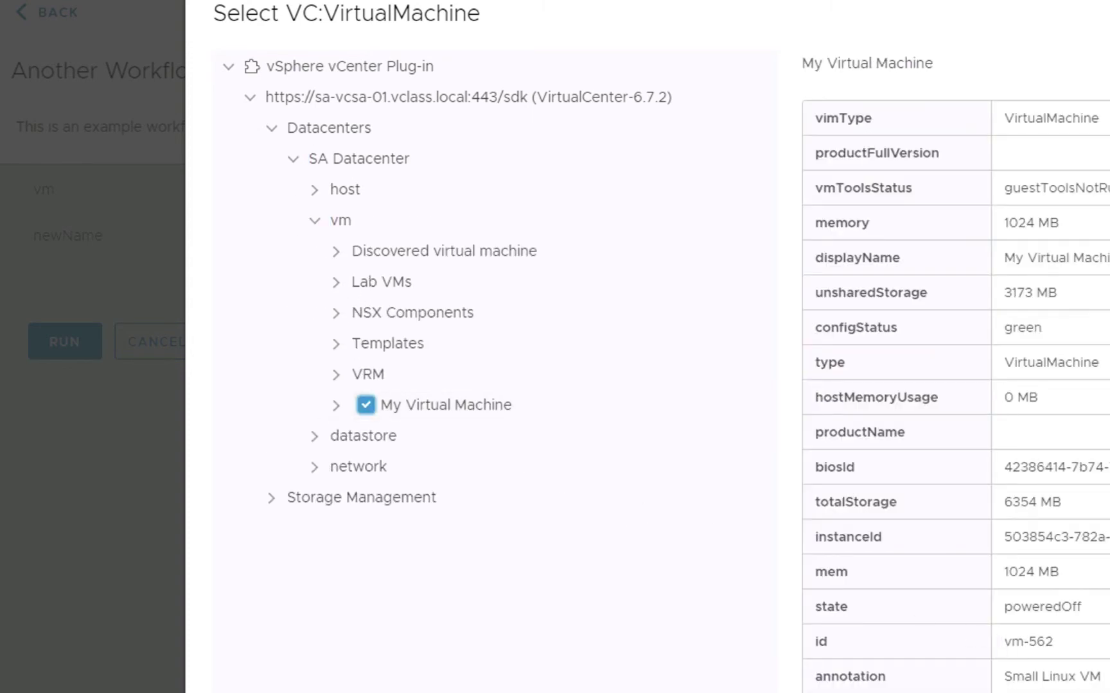
left_click(1091, 687)
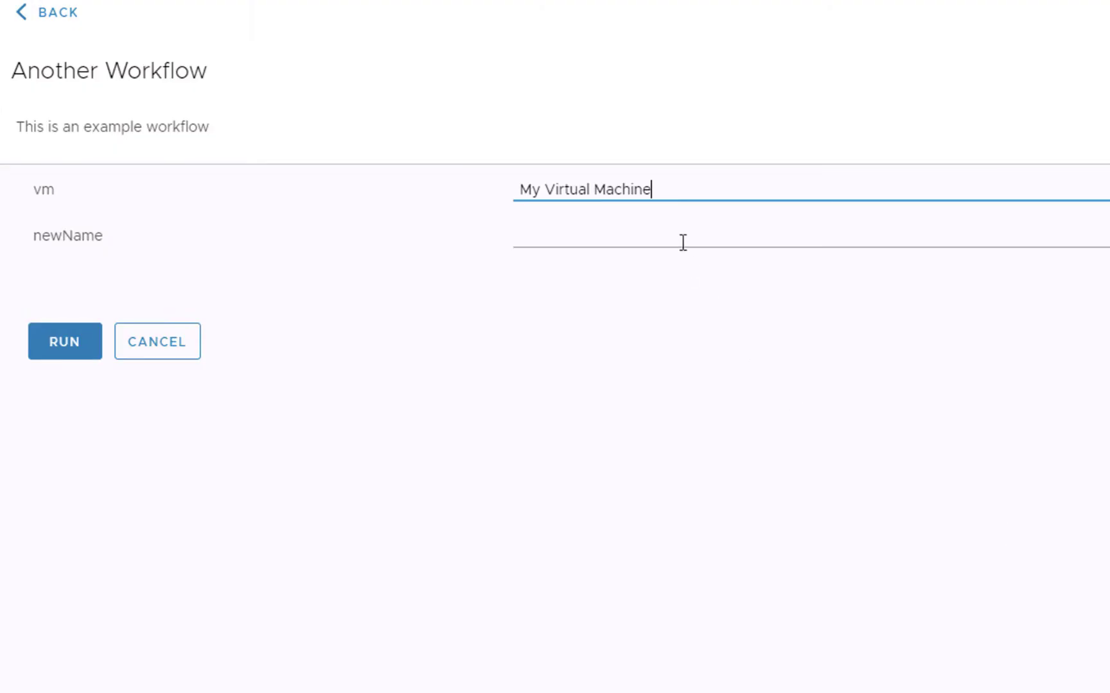
Set the newName input to My Newly Renamed Virtual Machine and run Another Workflow in the debugger
left_click(682, 242)
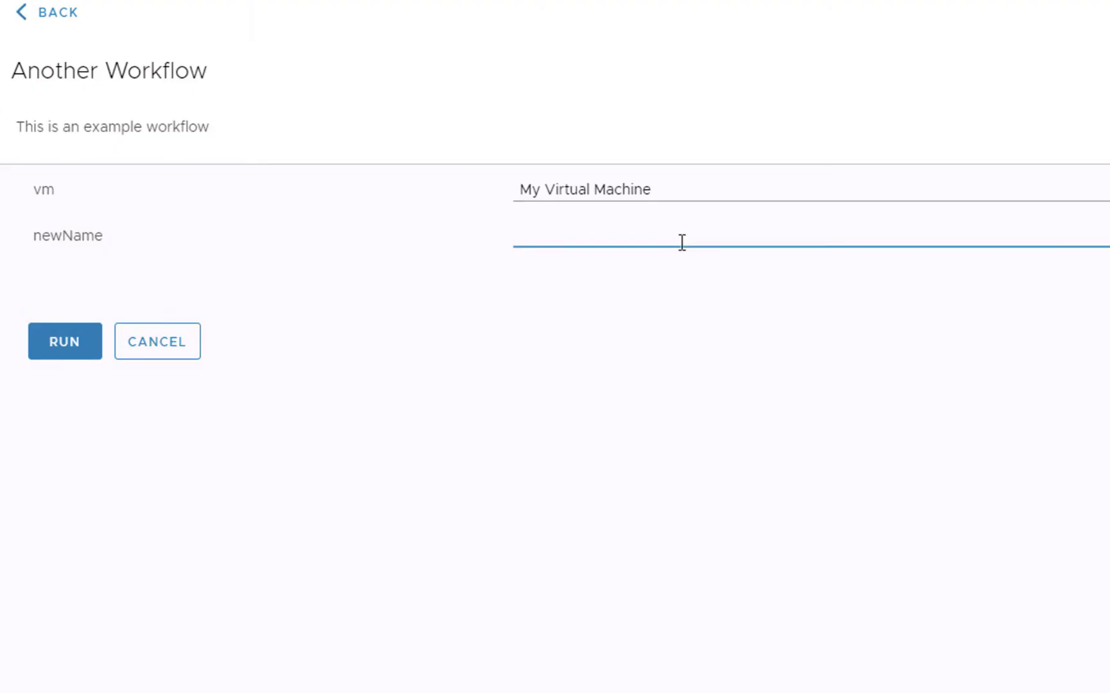
type("My BNewly Ren")
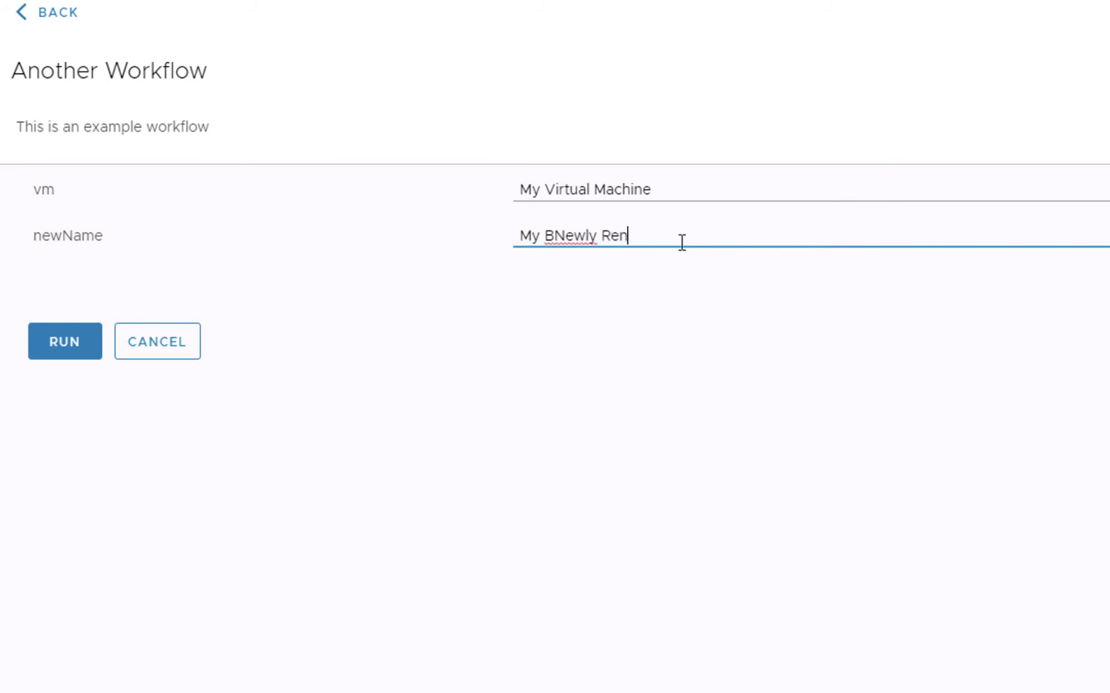
type("eamed")
key("BackSpace")
key("BackSpace")
key("BackSpace")
key("BackSpace")
key("BackSpace")
key("BackSpace")
key("BackSpace")
key("BackSpace")
type("enamed Virtual Machine")
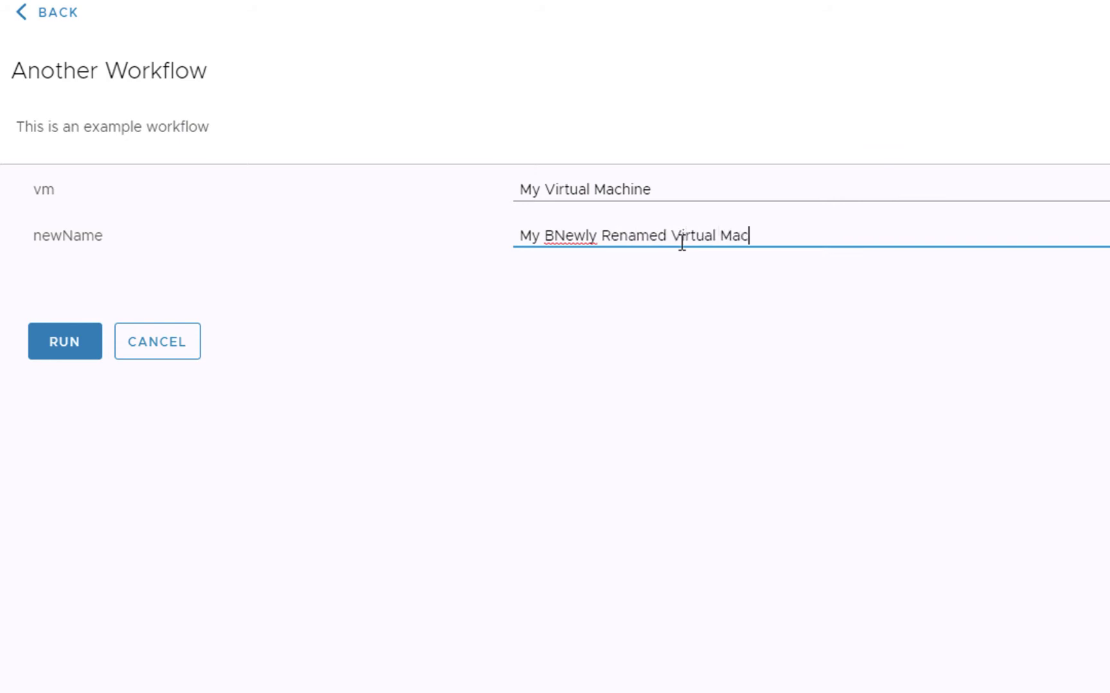
left_click(553, 235)
key("BackSpace")
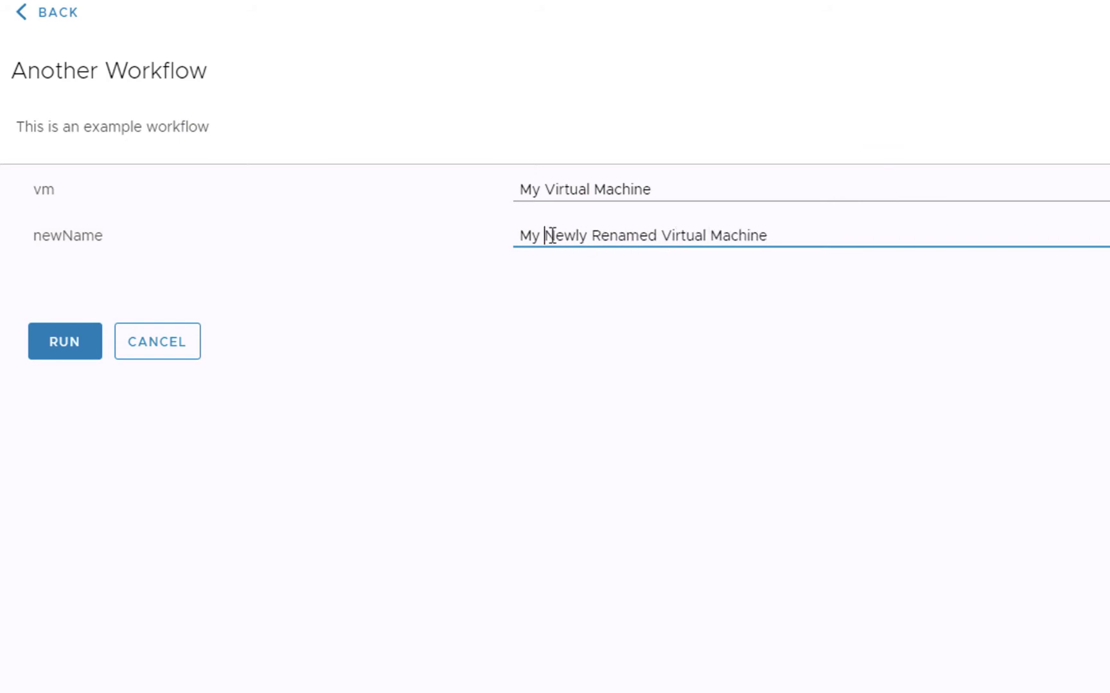
left_click(74, 344)
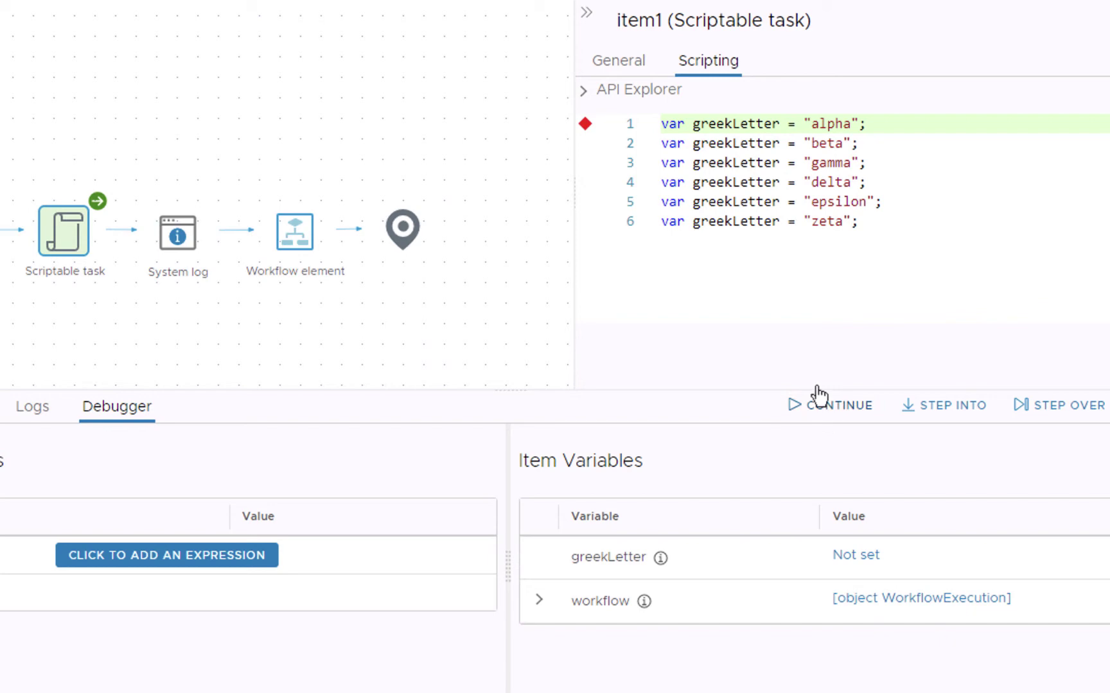
Step into the first two lines of the Scriptable task's script, executing the alpha and beta assignments
mouse_move(742, 230)
left_click(936, 417)
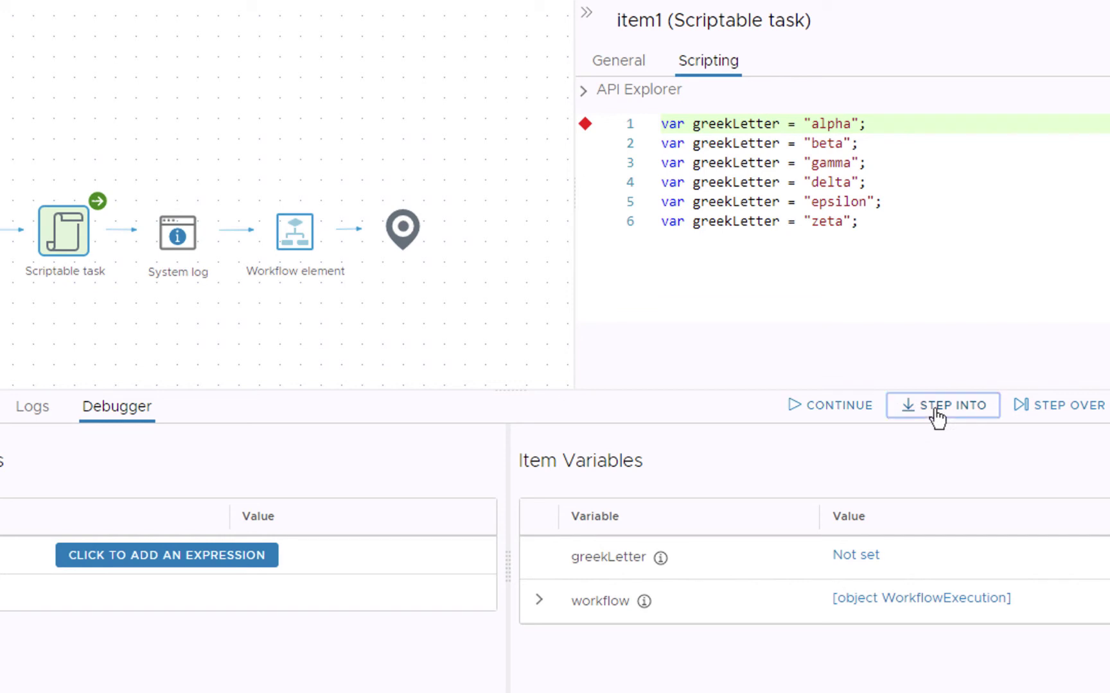
left_click(936, 417)
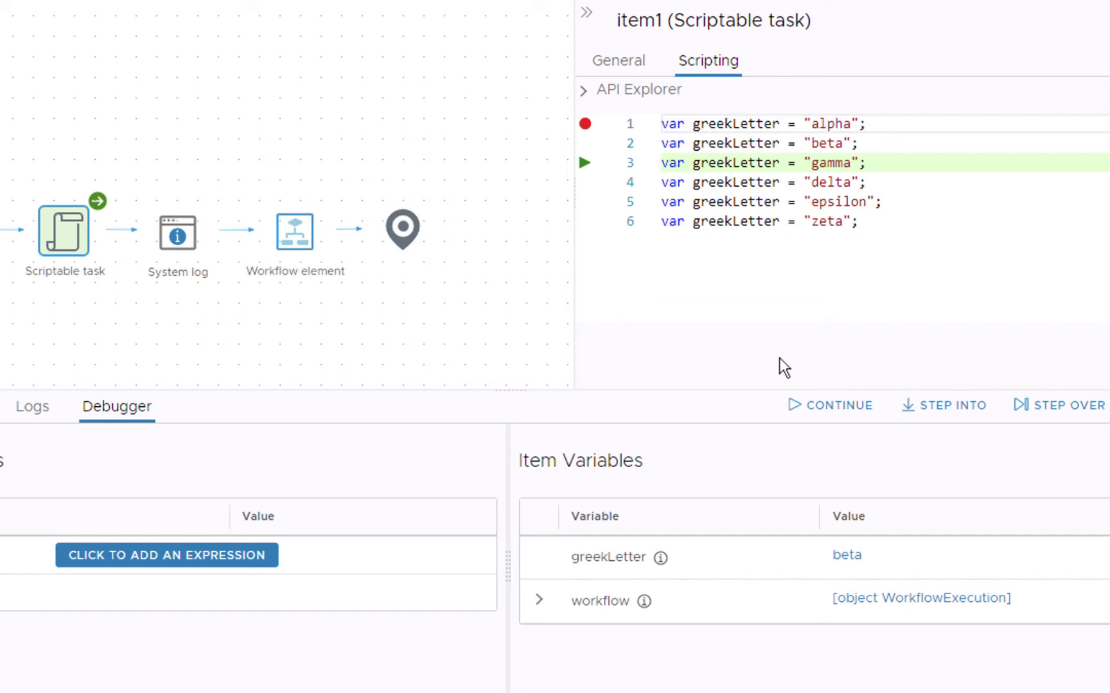
Step past the Scriptable task and System log into the linked rename workflow's script, and continue the run to its end
left_click(1031, 404)
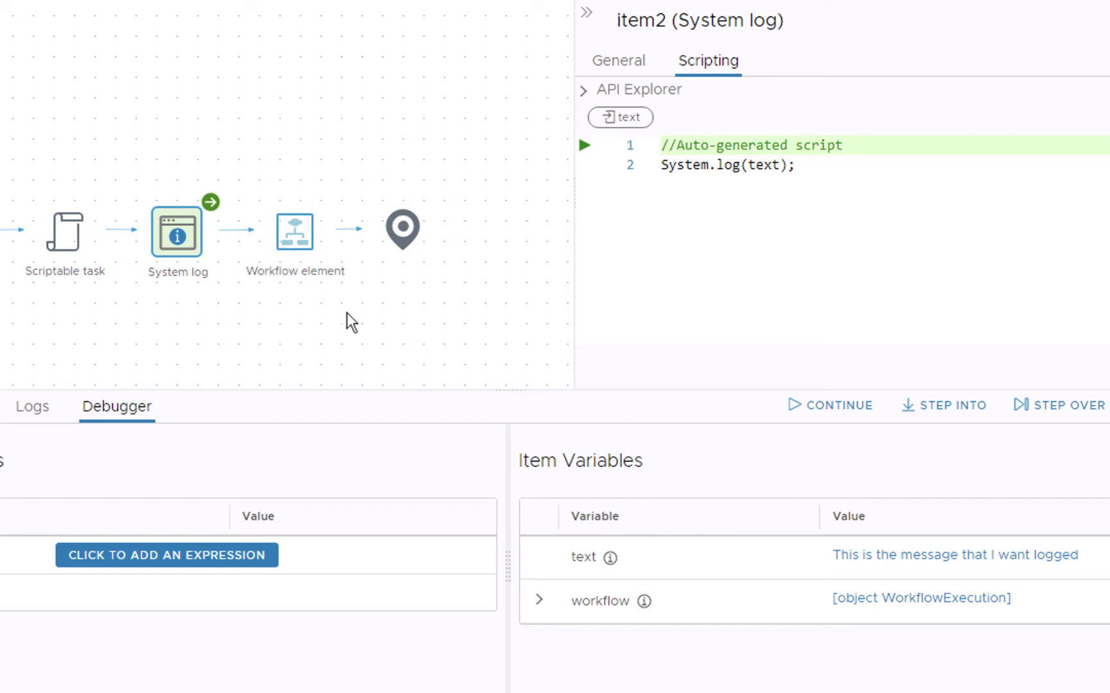
left_click(1067, 411)
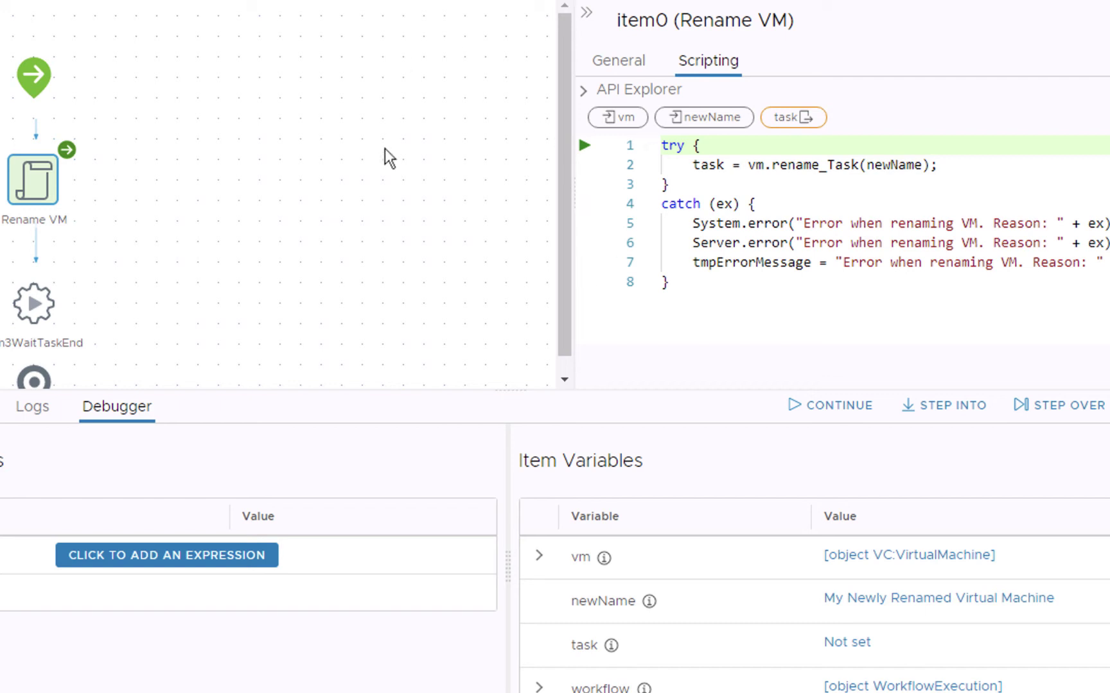
left_click(813, 411)
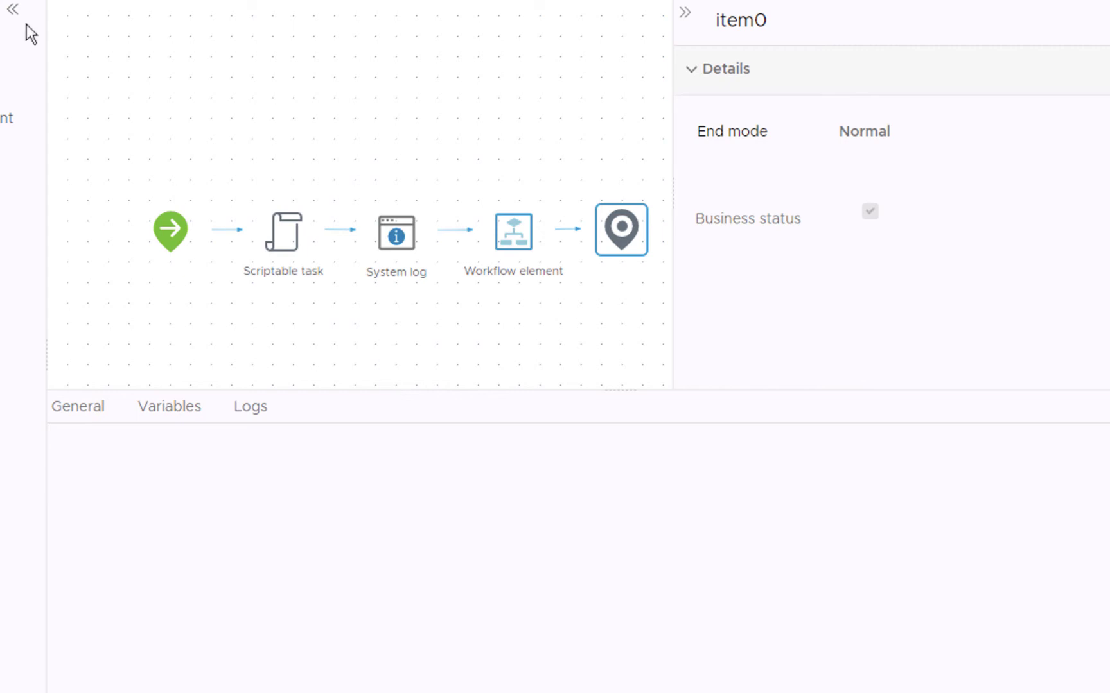
Return to the Another Workflow editor and rename the Workflow element in the schema to Rename VM
left_click(124, 20)
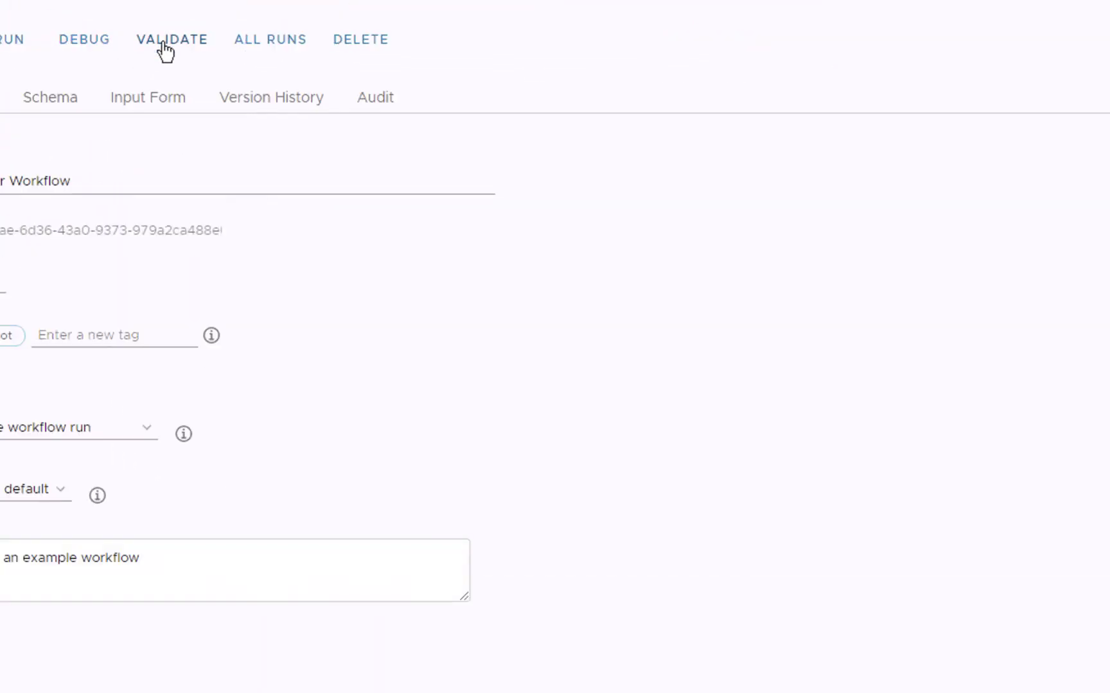
left_click(54, 104)
mouse_move(390, 345)
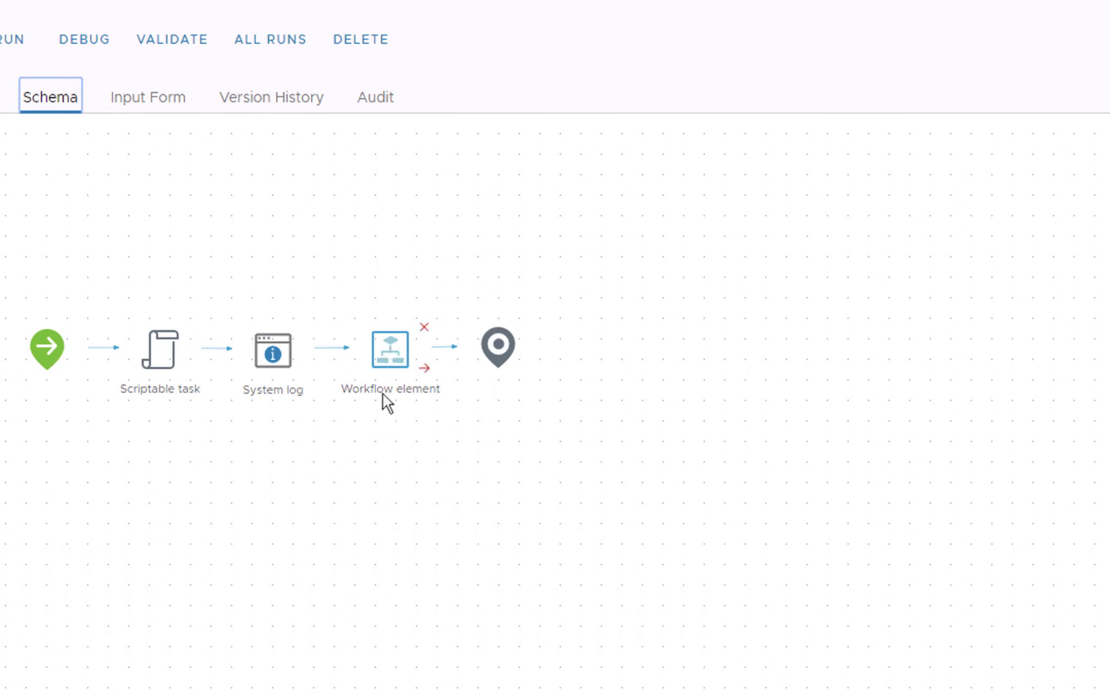
left_click(388, 353)
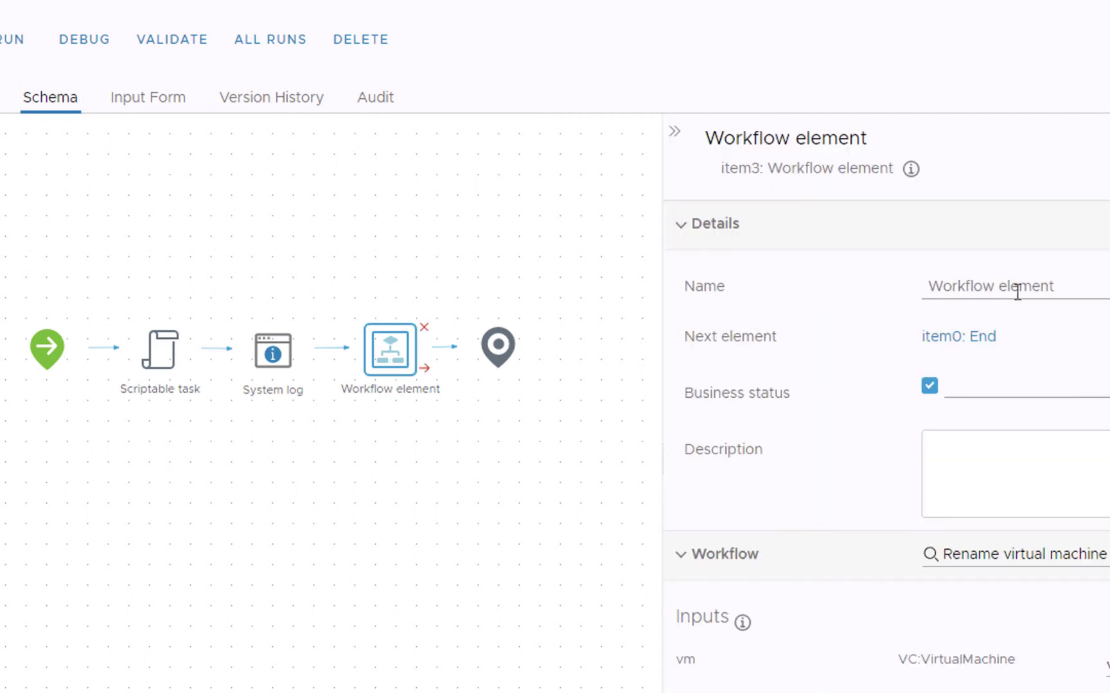
left_click_drag(1057, 287, 872, 294)
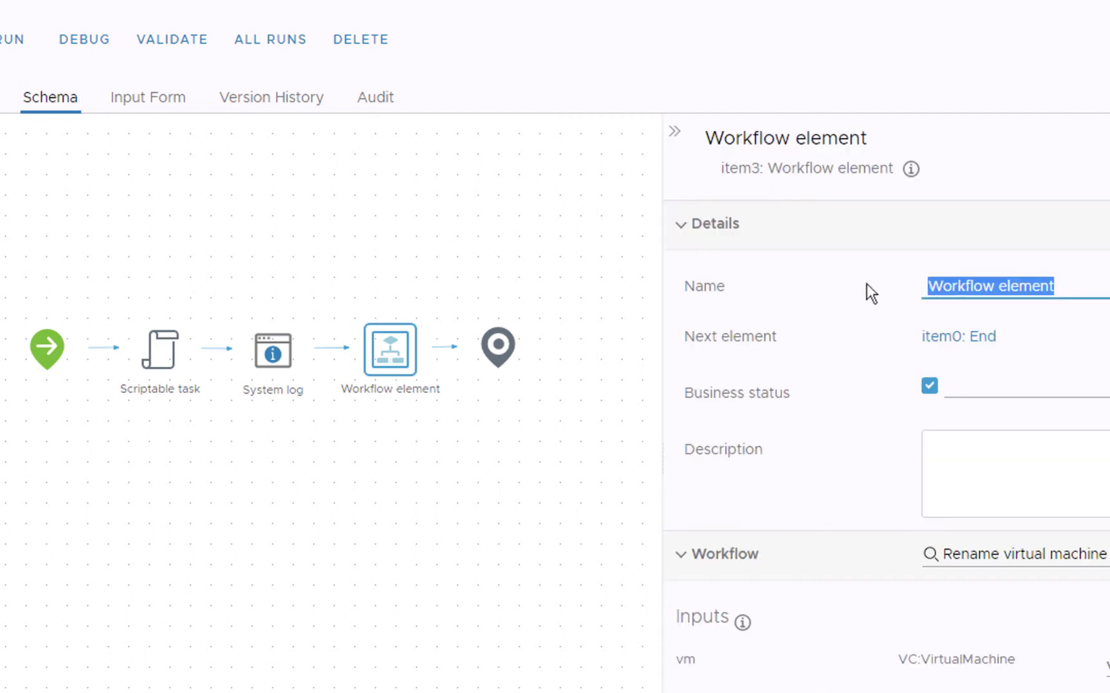
type("Rename VM")
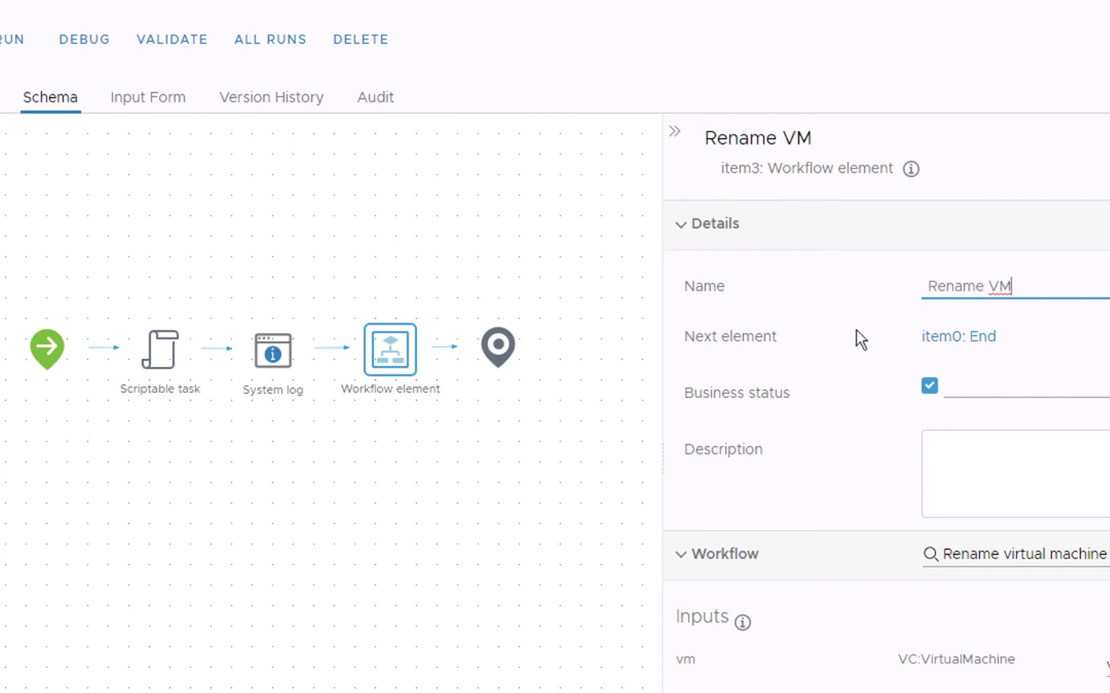
key("Tab")
left_click(486, 475)
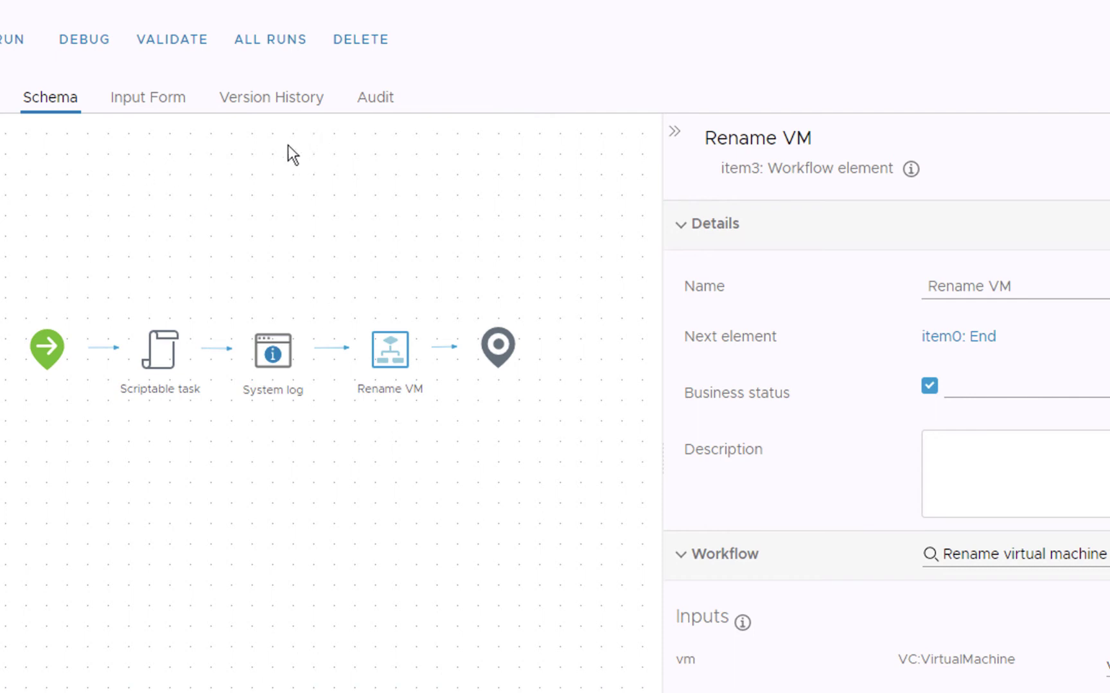
Save and debug Another Workflow, choosing My Newly Renamed Virtual Machine from the vm folder of SA Datacenter as the vm input
left_click(73, 45)
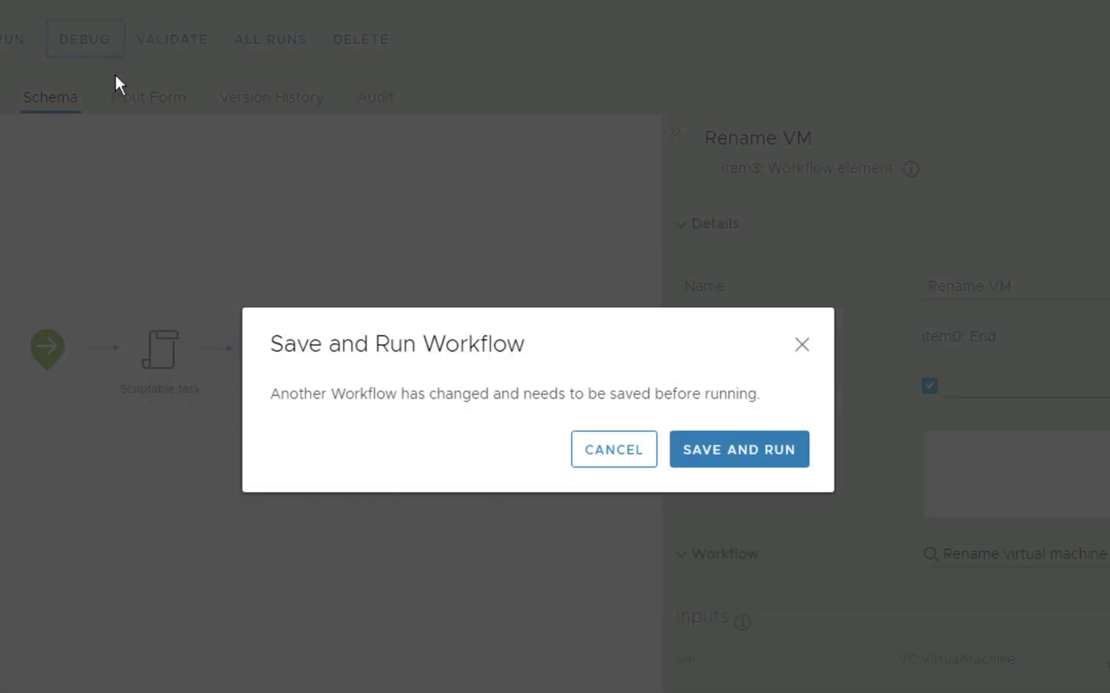
left_click(792, 465)
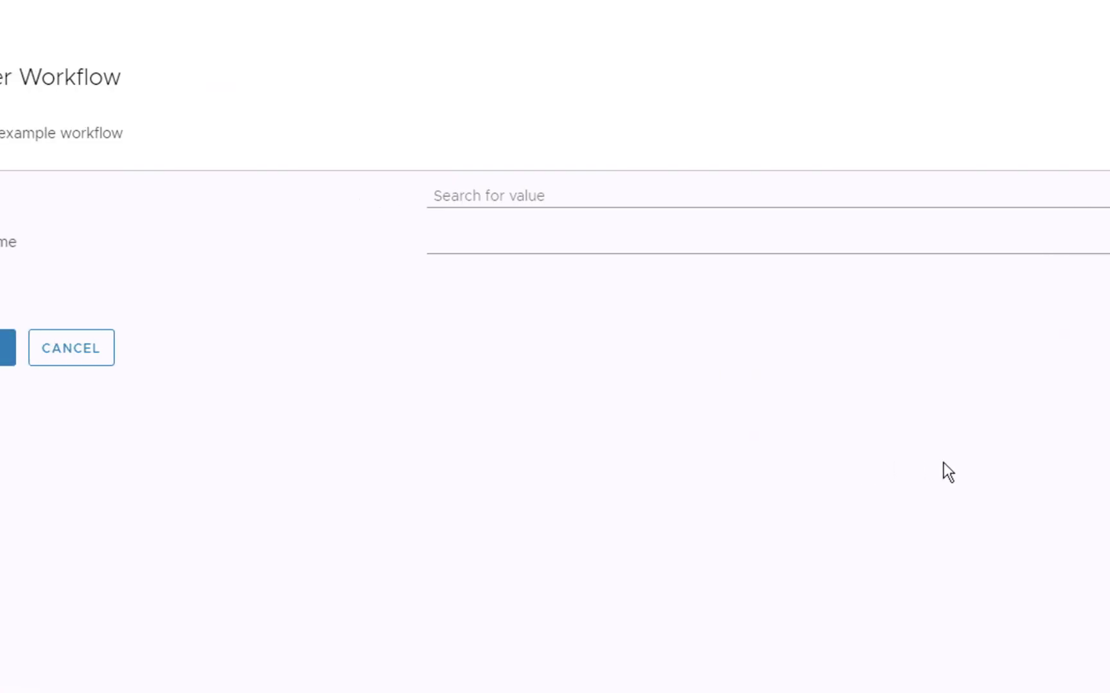
left_click(606, 199)
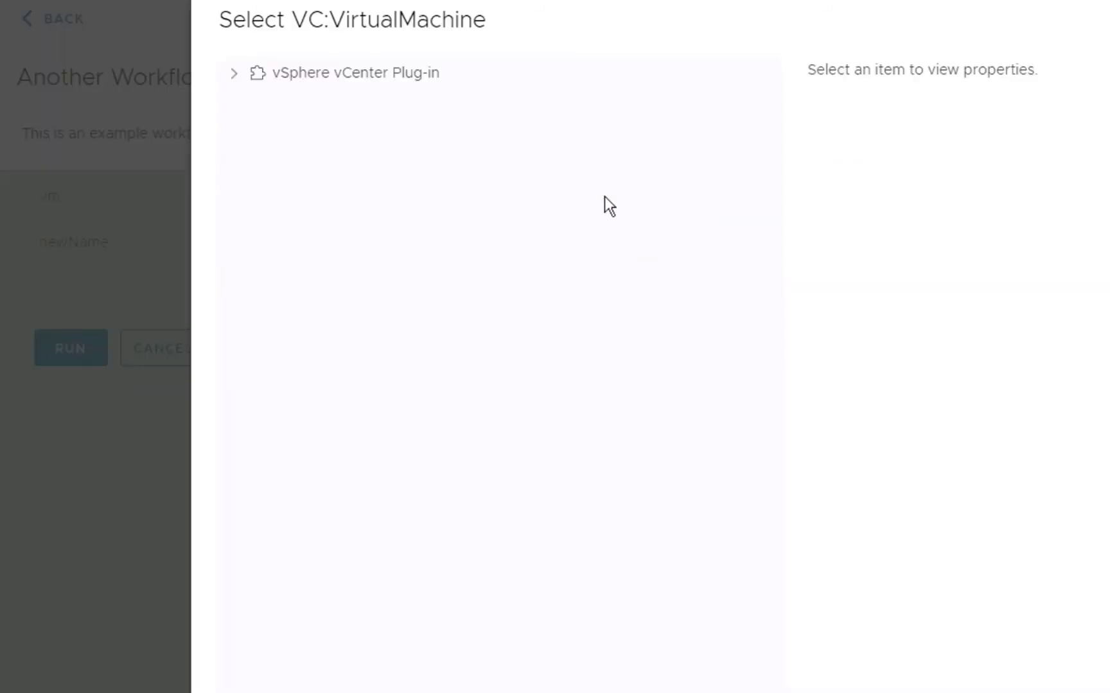
left_click(234, 73)
left_click(256, 104)
left_click(276, 136)
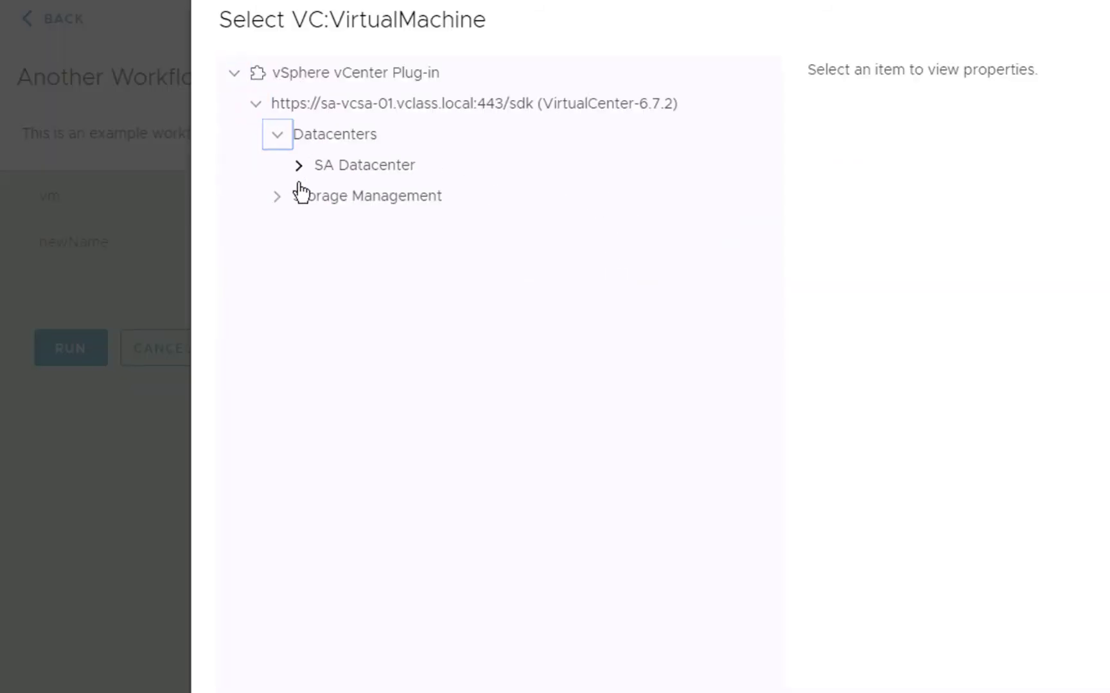
left_click(298, 167)
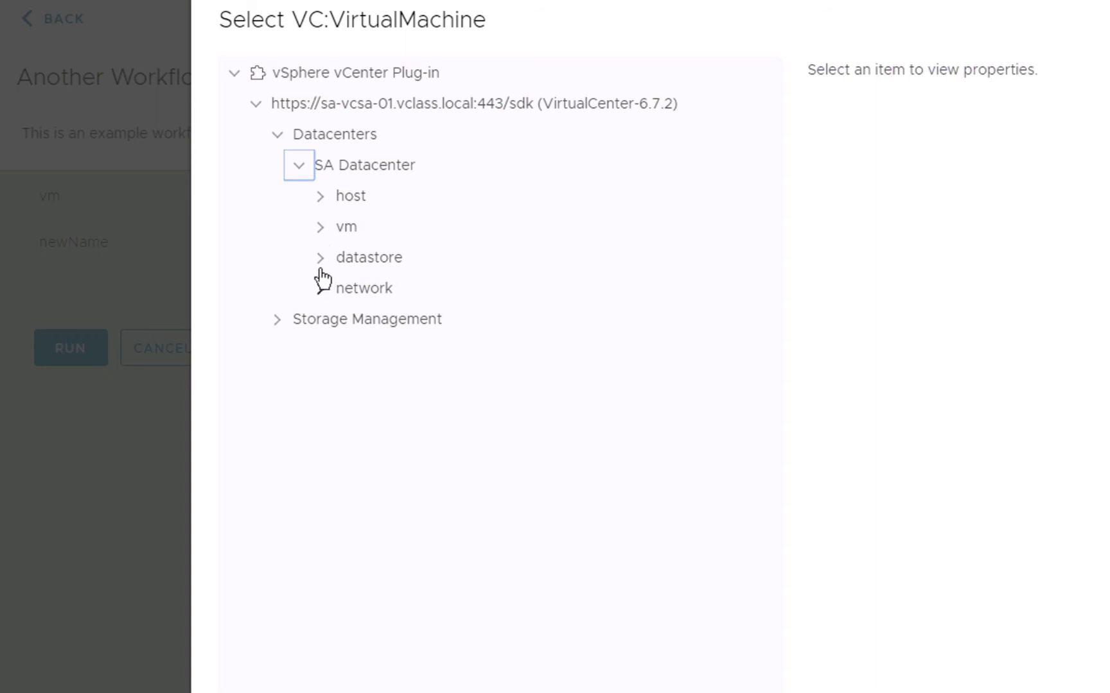
left_click(320, 228)
left_click(372, 412)
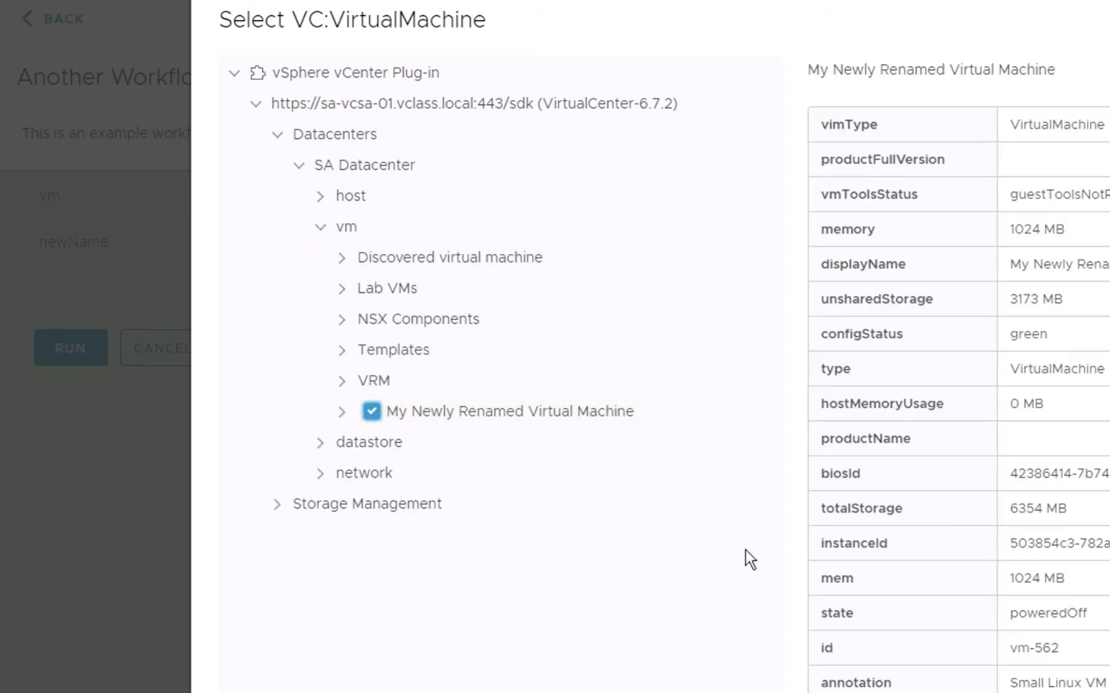
left_click(1091, 691)
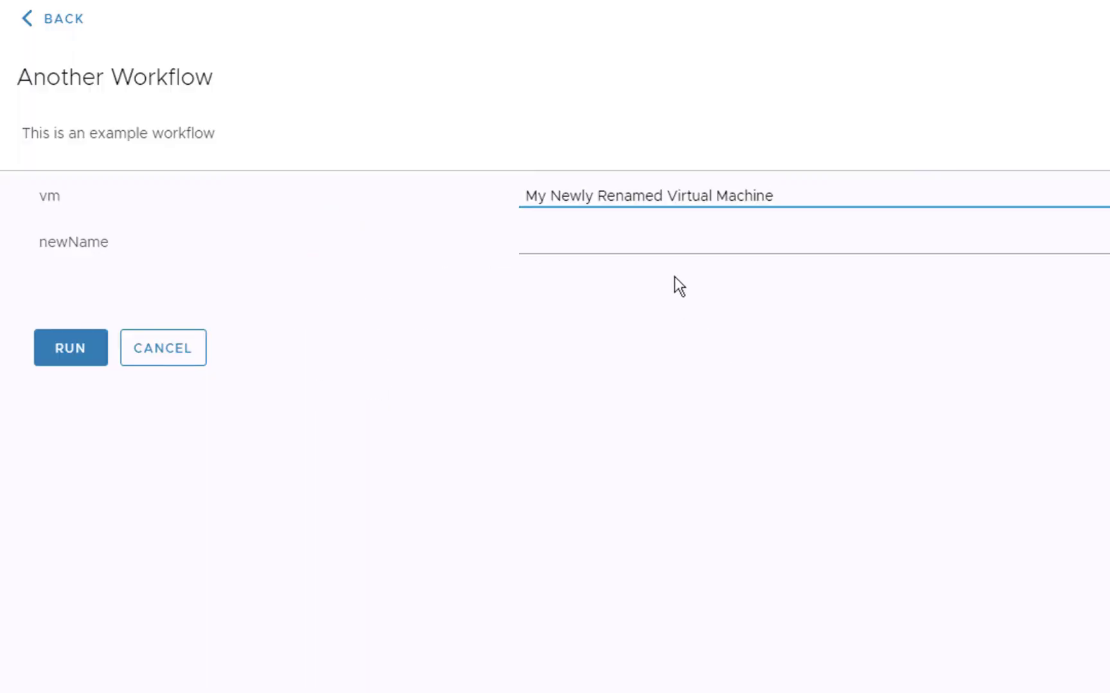
Set the newName input to My Virtual Machine and start the debug run
left_click(666, 238)
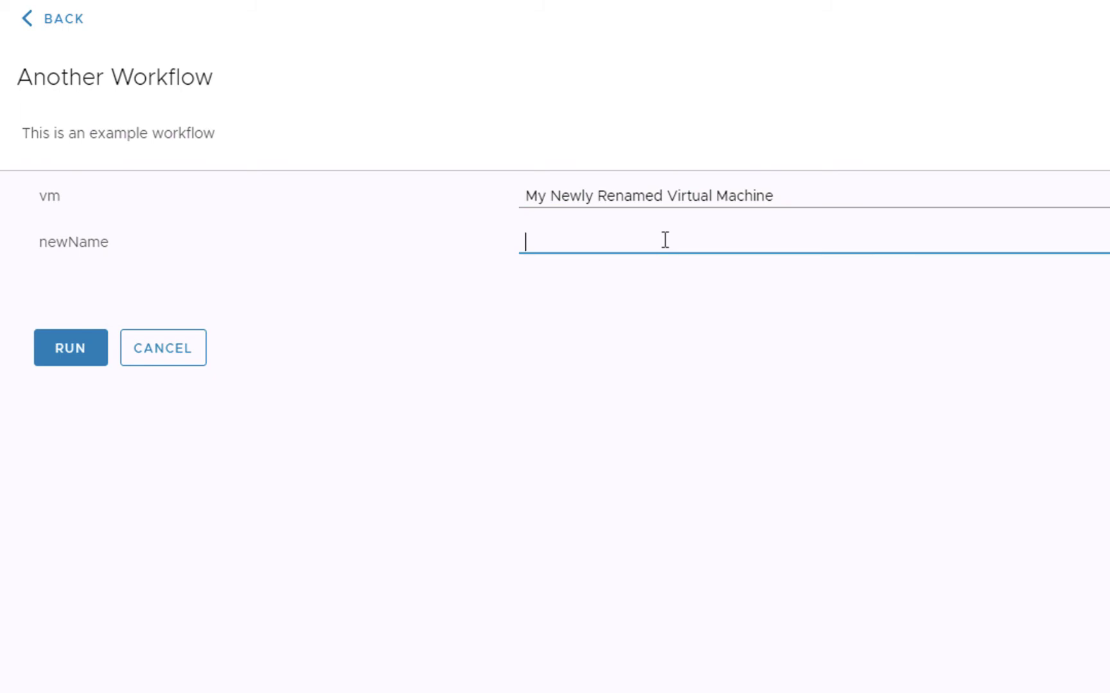
type("My Virtual Machine")
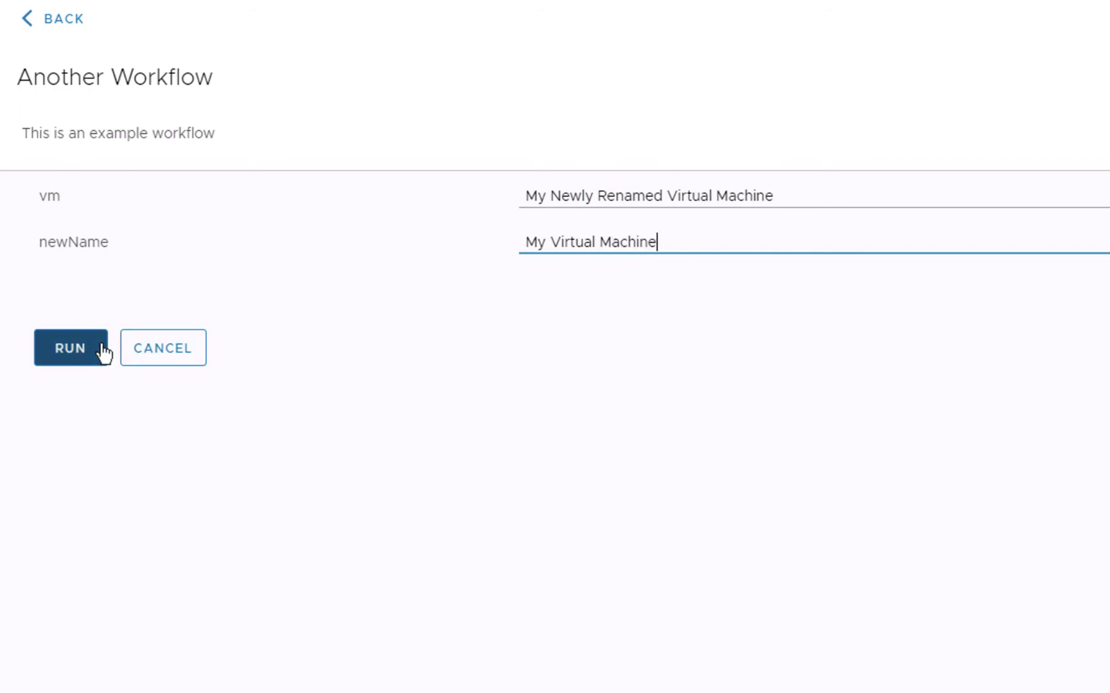
left_click(101, 352)
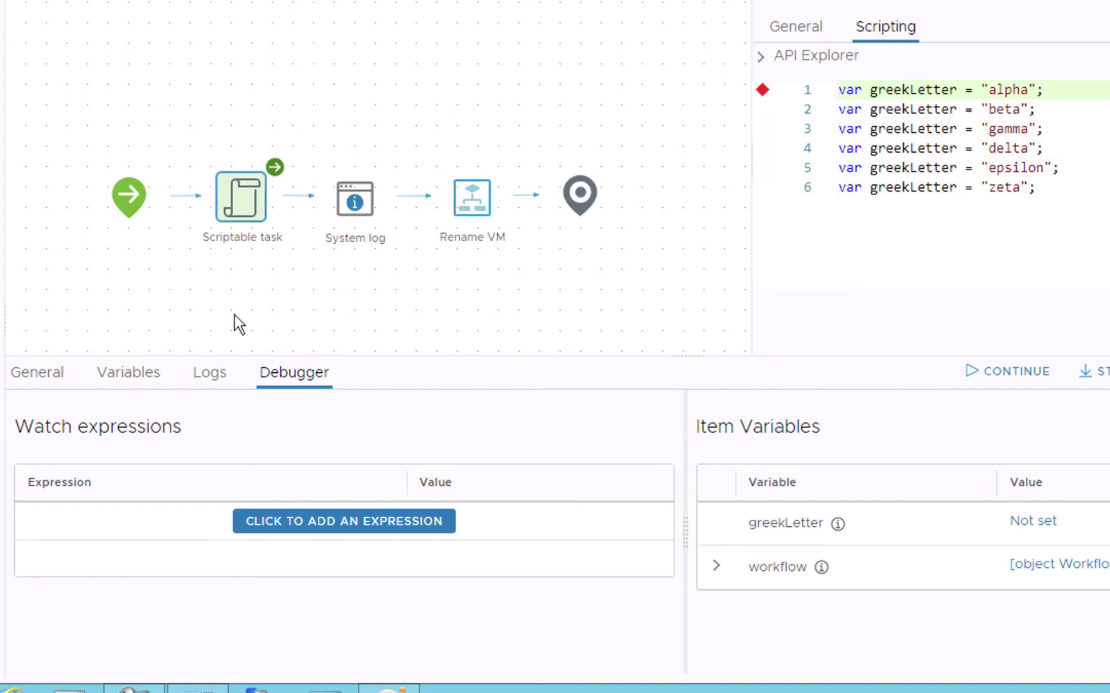
Add the watch expression greekLetter == "delta" to the debugger
left_click(315, 526)
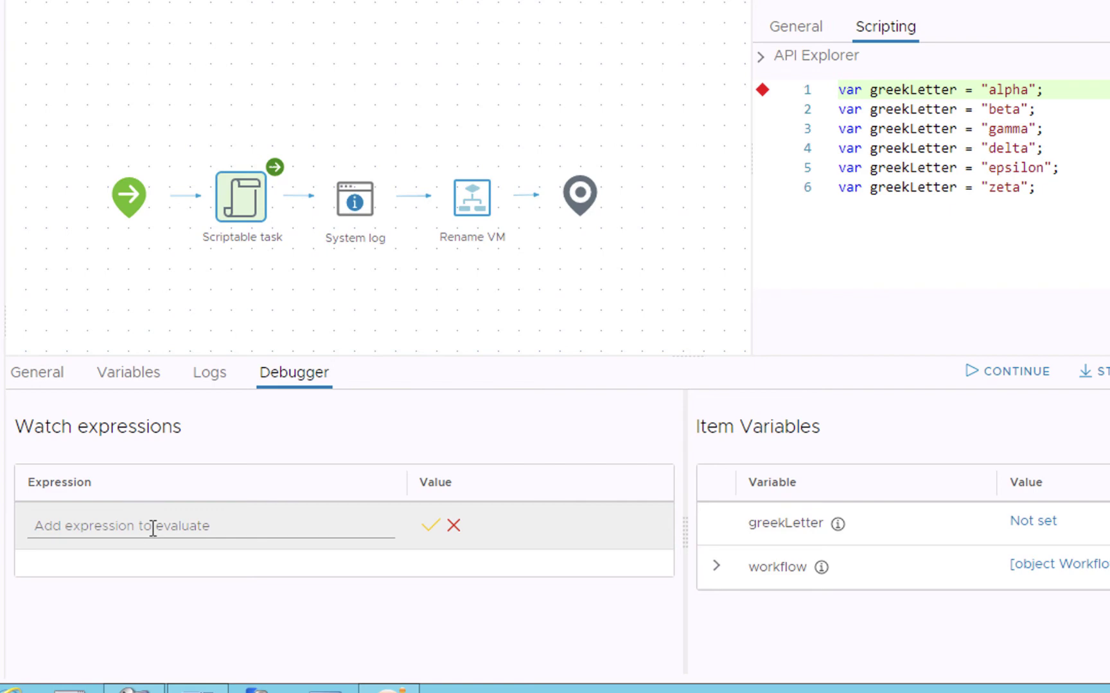
left_click(222, 527)
type("greekLetter")
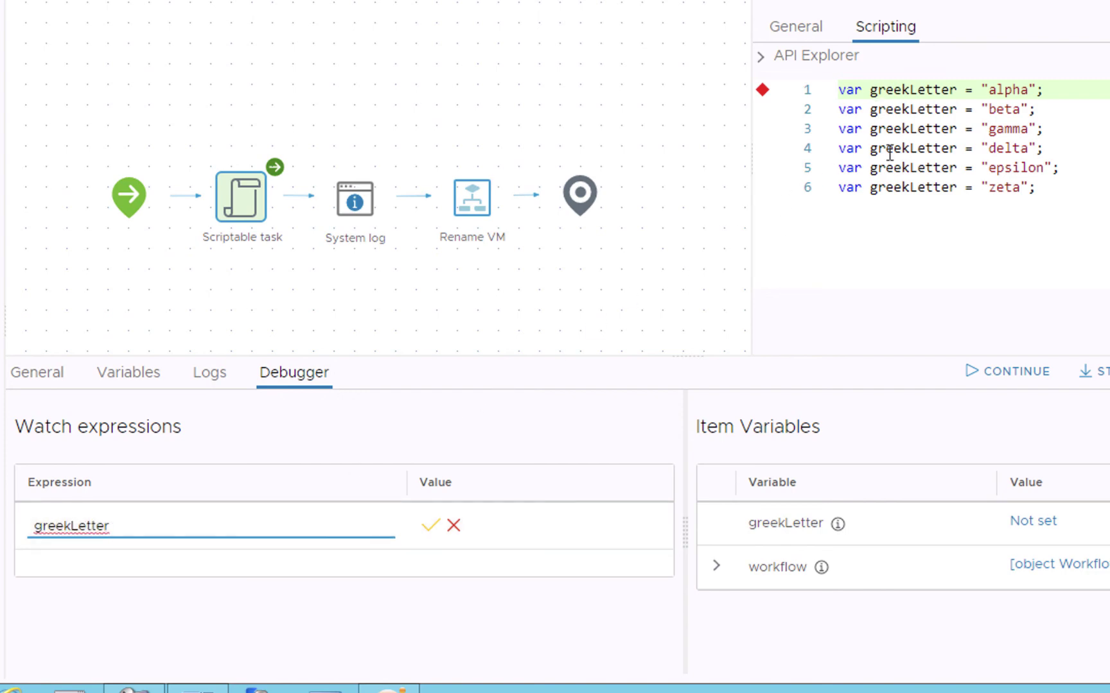
type(" ==")
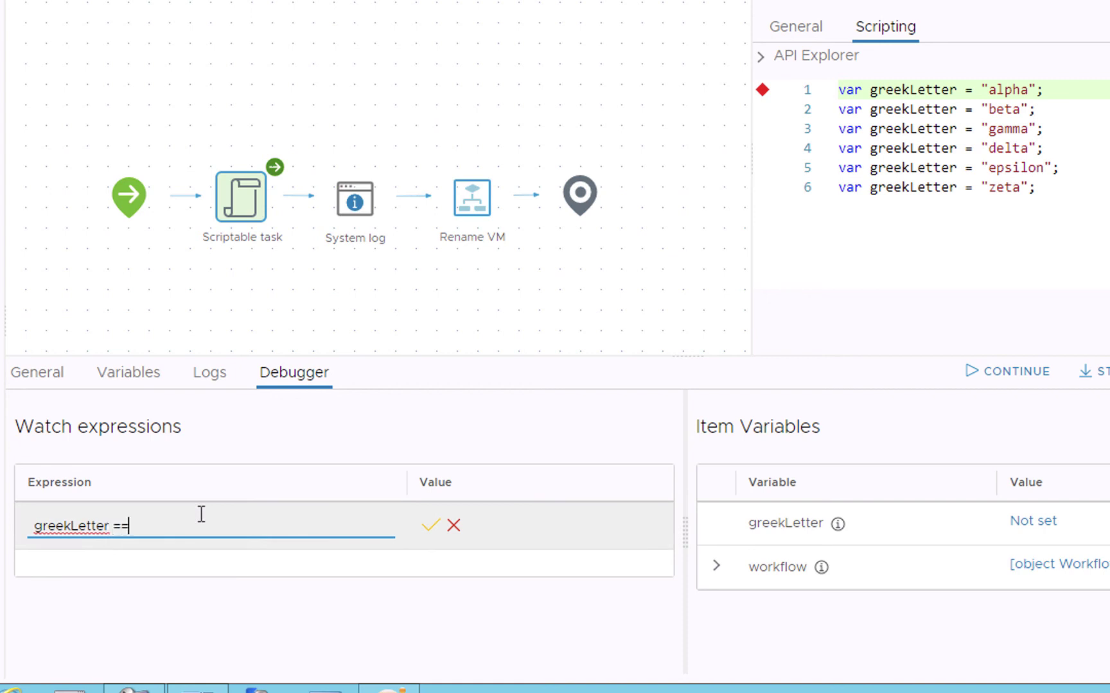
type(" \"delta\"")
left_click(431, 526)
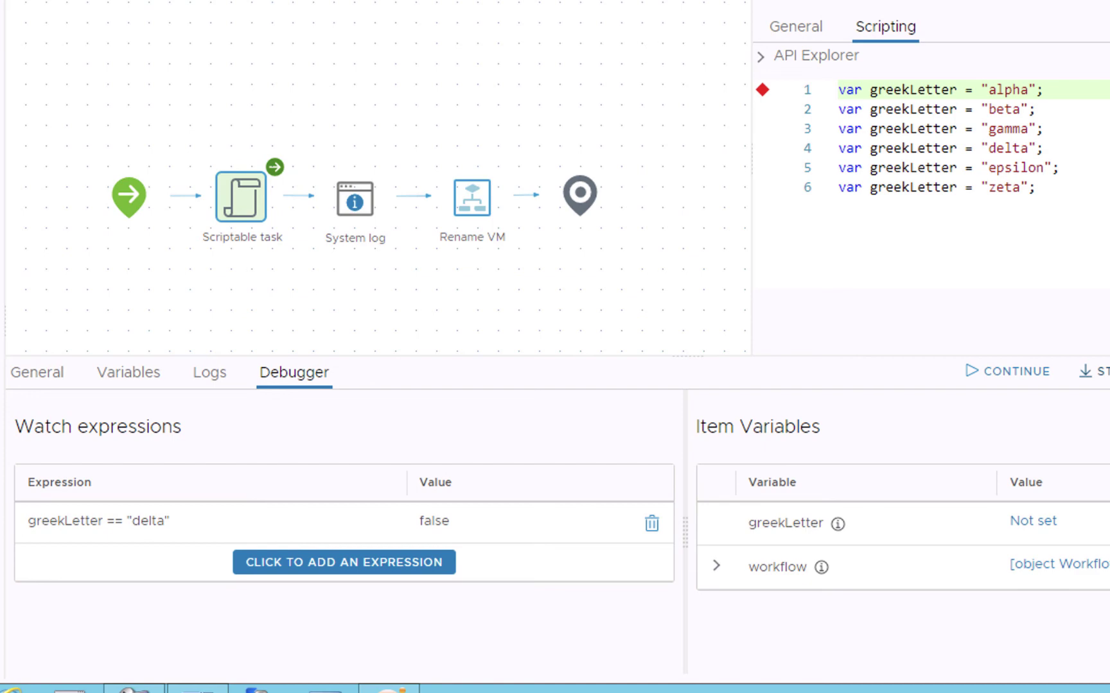
Step through lines 1 to 5 of the Scriptable task's script one at a time to evaluate the watch expression
left_click(1095, 371)
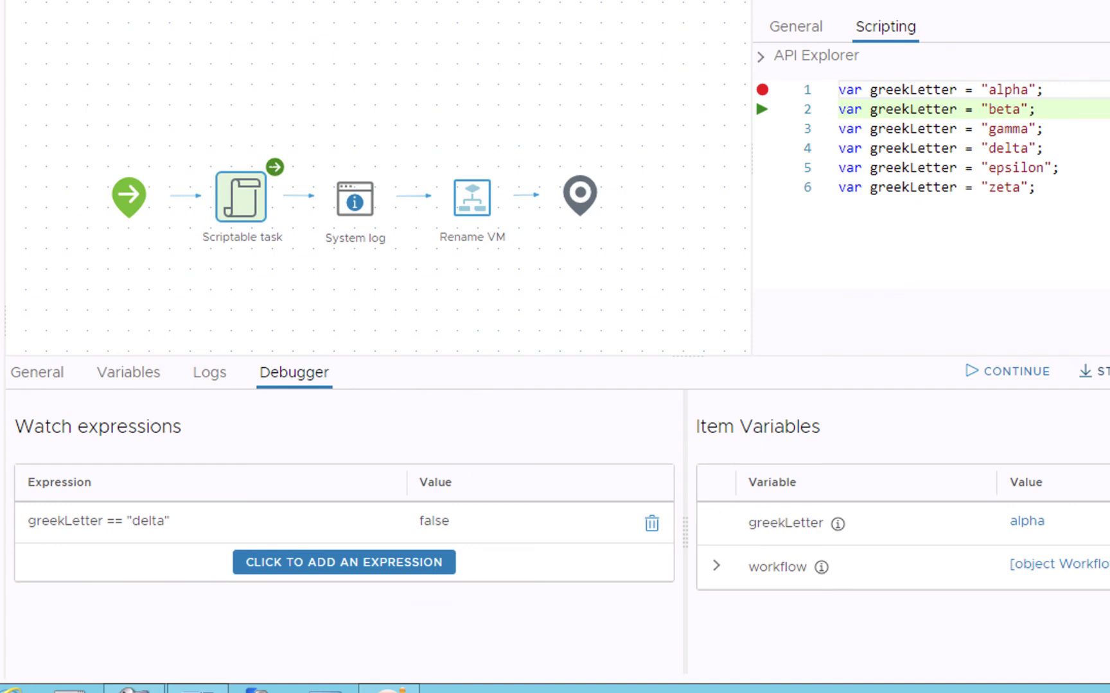
left_click(1095, 371)
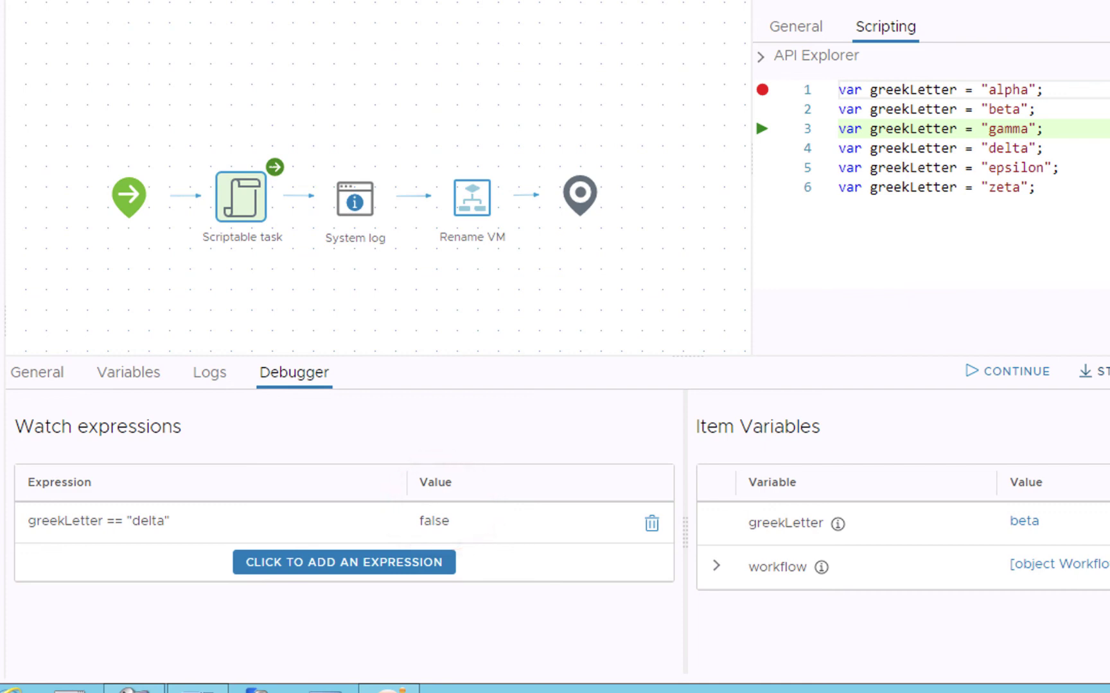
left_click(1094, 371)
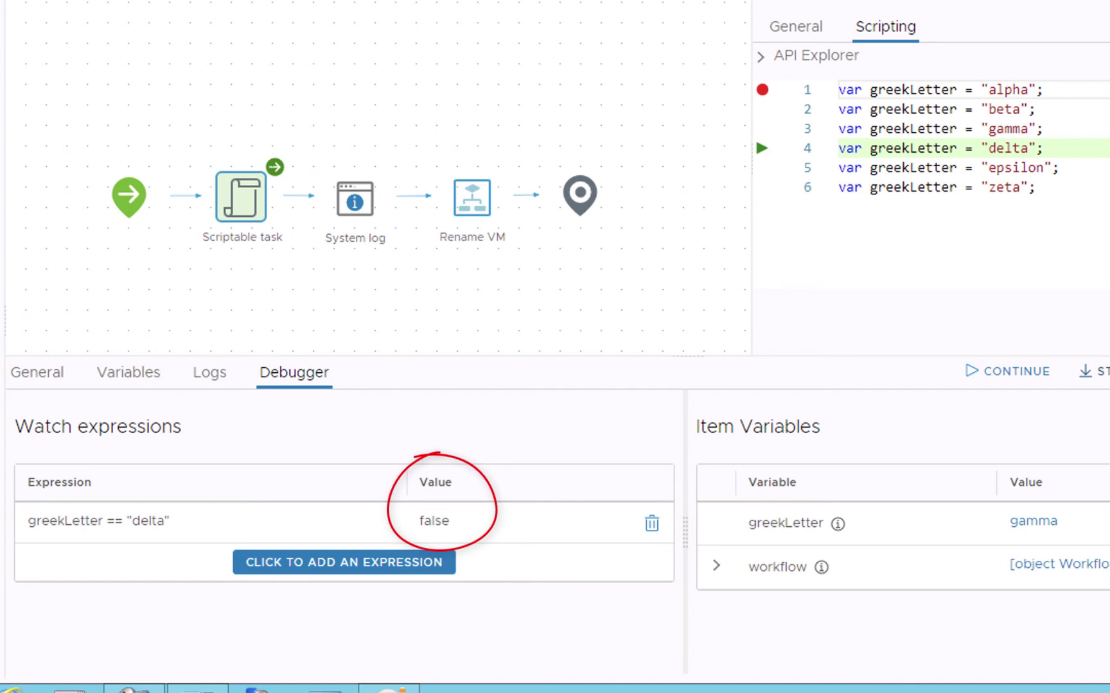
key("F6")
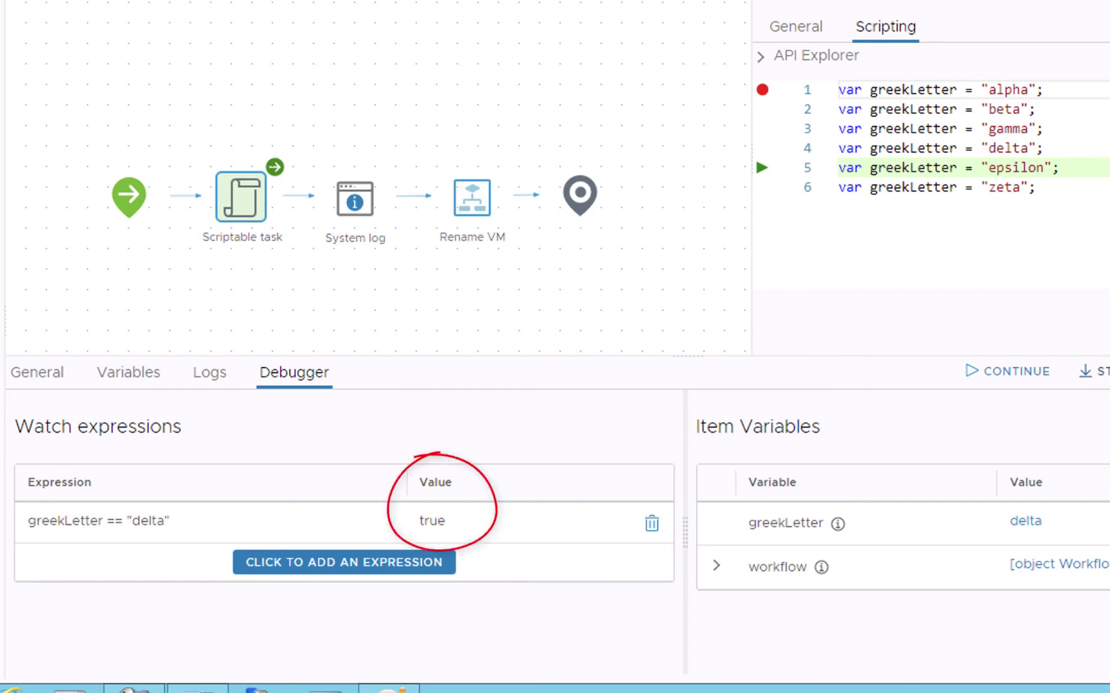
left_click(1098, 371)
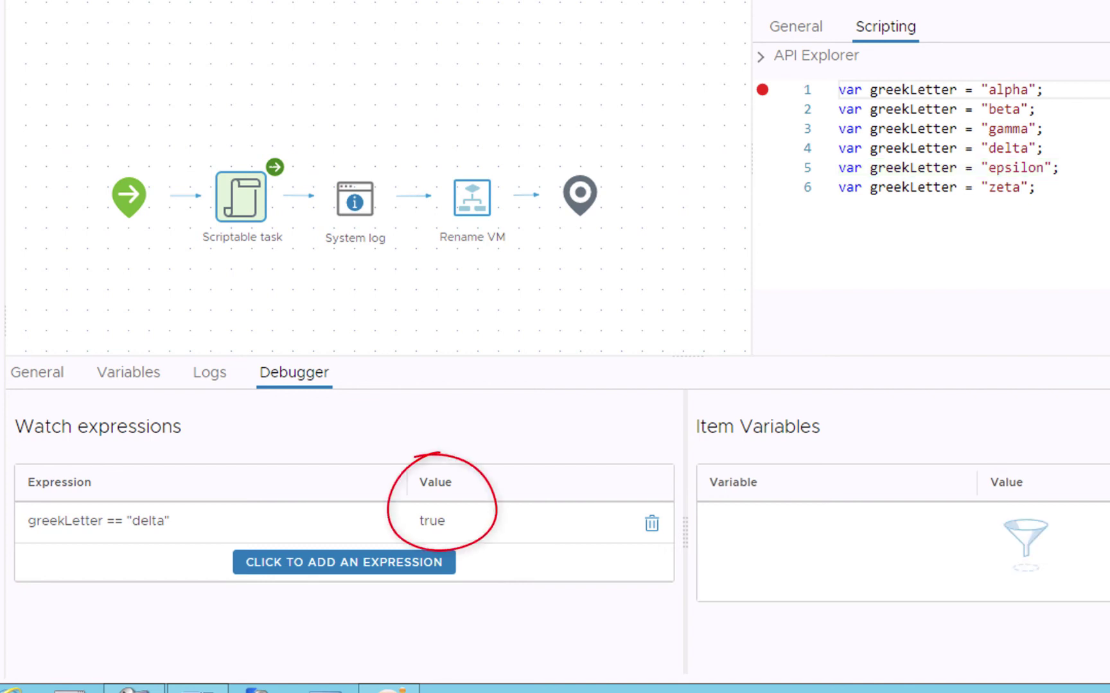